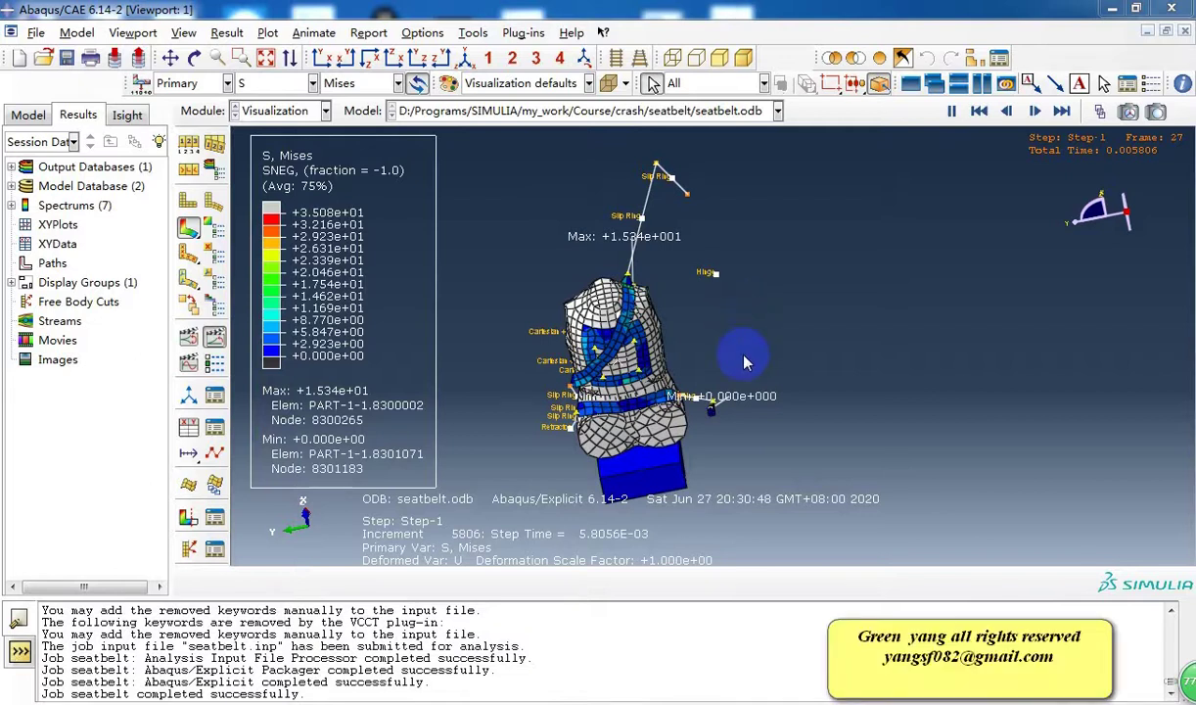
# - Orbit, pan and zoom the animated Mises stress plot to inspect the seatbelt model from several sides
pyautogui.moveTo(752, 390); pyautogui.dragTo(823, 177)
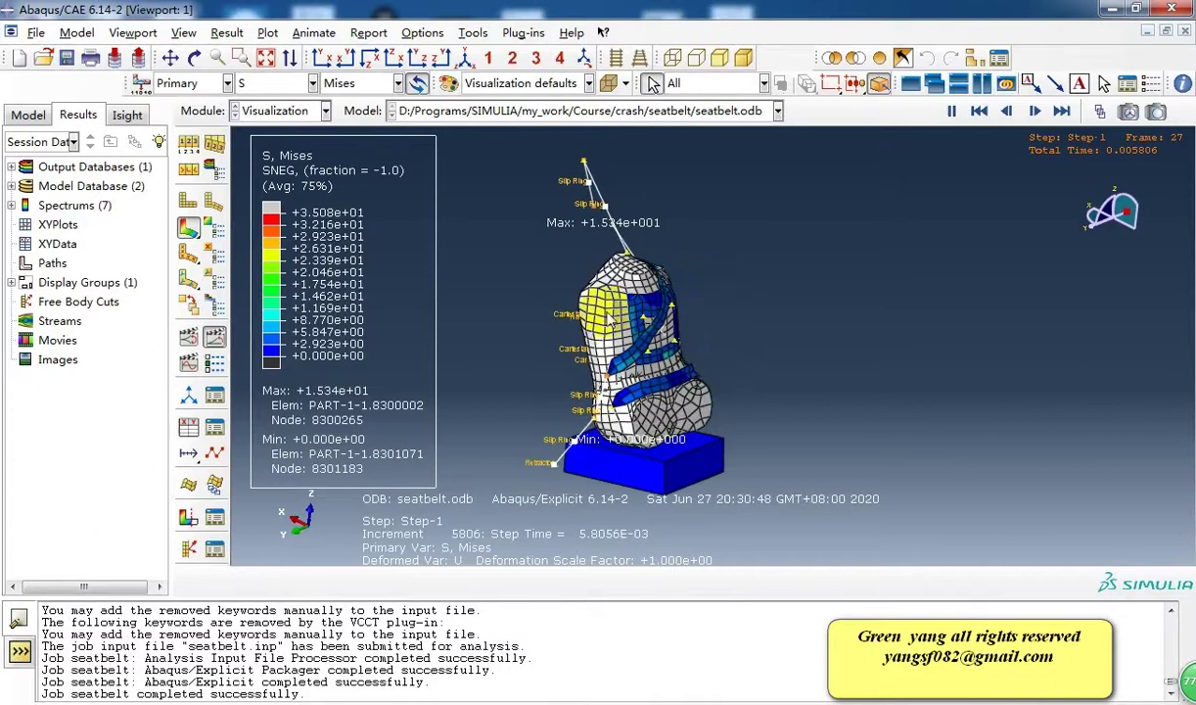
pyautogui.keyDown('ctrl'); pyautogui.keyDown('alt'); pyautogui.moveTo(767, 300); pyautogui.dragTo(798, 283); pyautogui.keyUp('alt'); pyautogui.keyUp('ctrl')
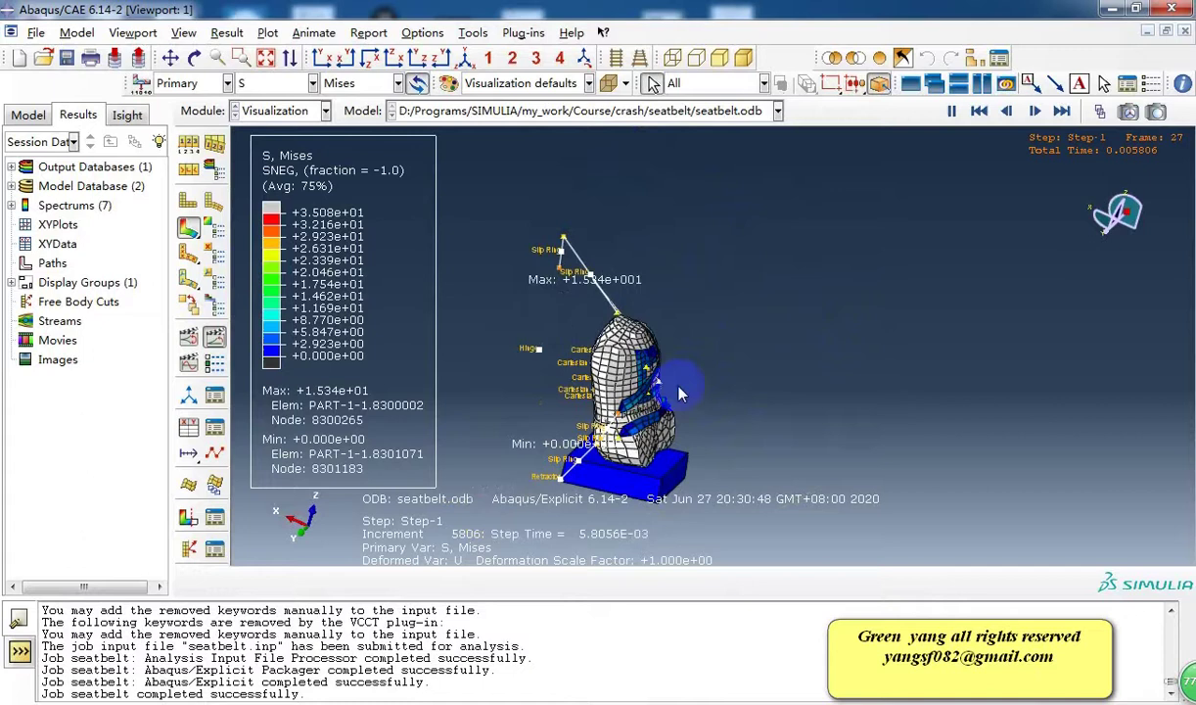
pyautogui.keyDown('ctrl'); pyautogui.keyDown('alt'); pyautogui.moveTo(524, 206); pyautogui.dragTo(560, 336, button='middle'); pyautogui.keyUp('alt'); pyautogui.keyUp('ctrl')
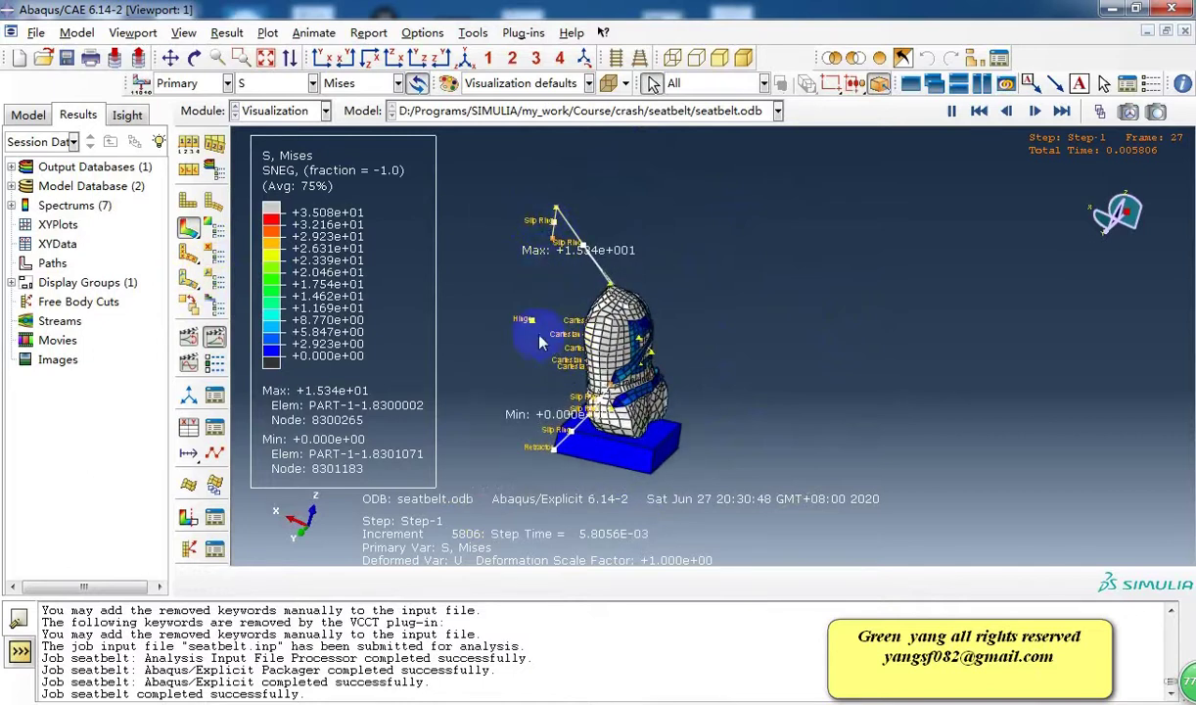
pyautogui.keyDown('ctrl'); pyautogui.keyDown('alt'); pyautogui.moveTo(542, 342); pyautogui.dragTo(568, 416, button='right'); pyautogui.keyUp('alt'); pyautogui.keyUp('ctrl')
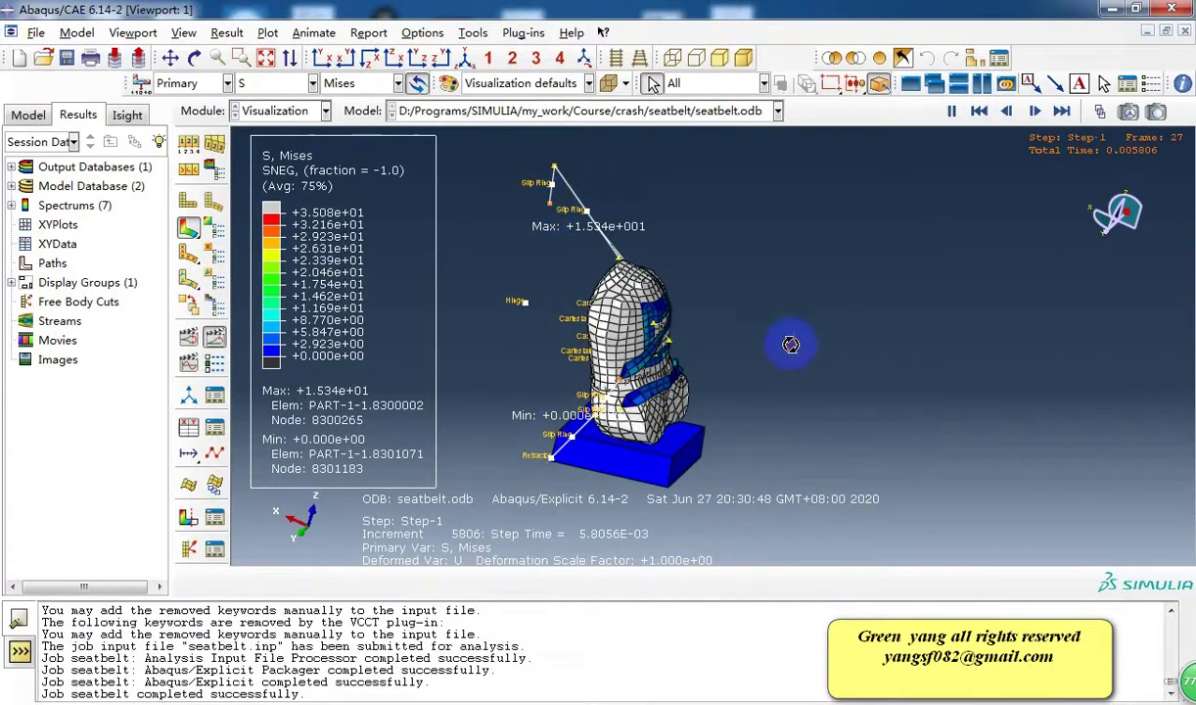
pyautogui.keyDown('ctrl'); pyautogui.keyDown('alt'); pyautogui.moveTo(791, 344); pyautogui.dragTo(645, 311); pyautogui.keyUp('alt'); pyautogui.keyUp('ctrl')
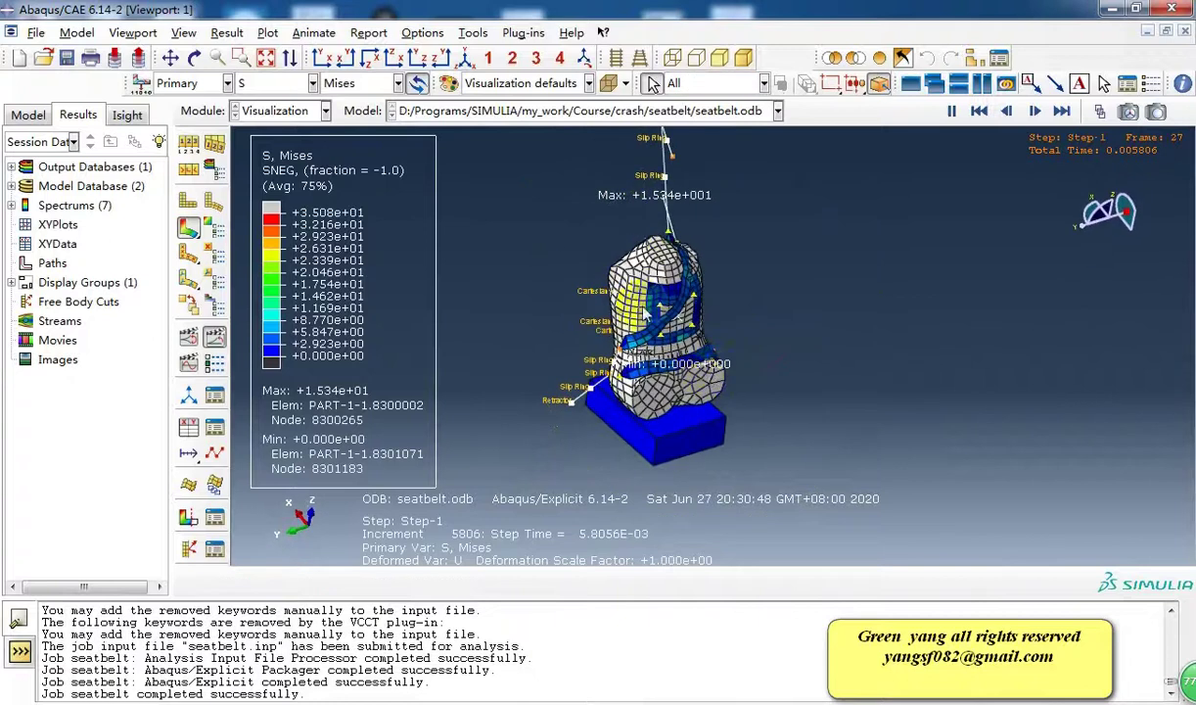
pyautogui.keyDown('ctrl'); pyautogui.keyDown('alt'); pyautogui.moveTo(703, 343); pyautogui.dragTo(688, 287); pyautogui.keyUp('alt'); pyautogui.keyUp('ctrl')
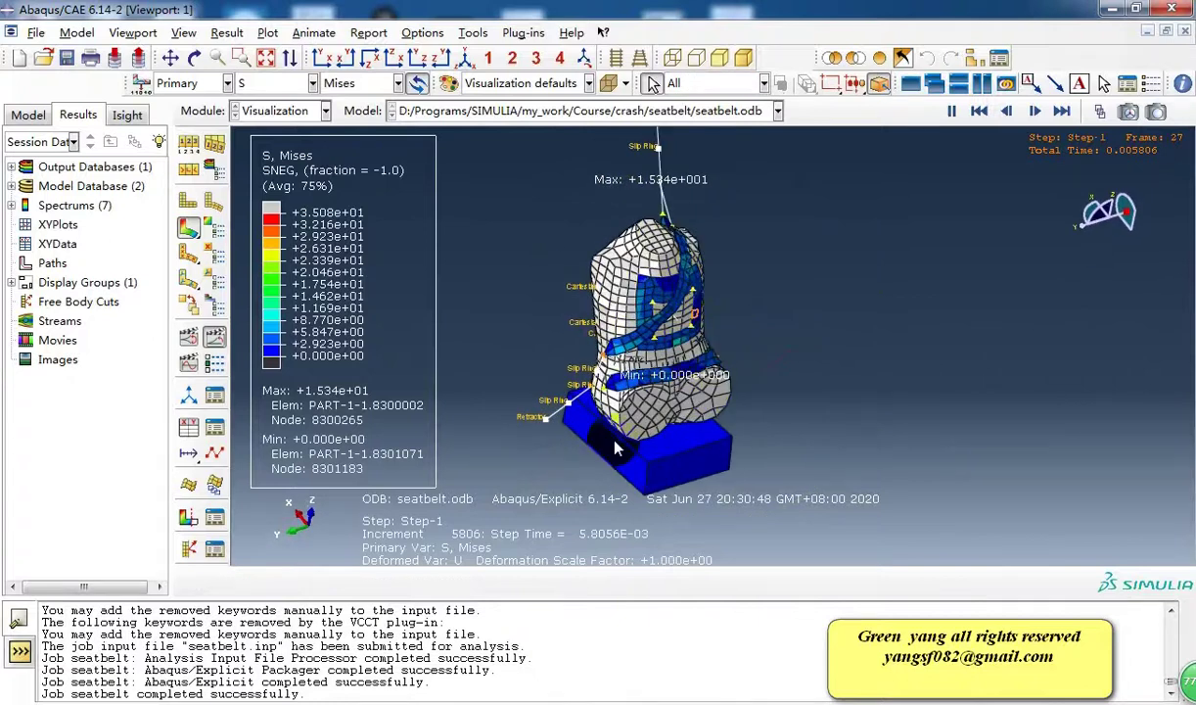
pyautogui.keyDown('ctrl'); pyautogui.keyDown('alt'); pyautogui.moveTo(646, 474); pyautogui.dragTo(566, 423); pyautogui.keyUp('alt'); pyautogui.keyUp('ctrl')
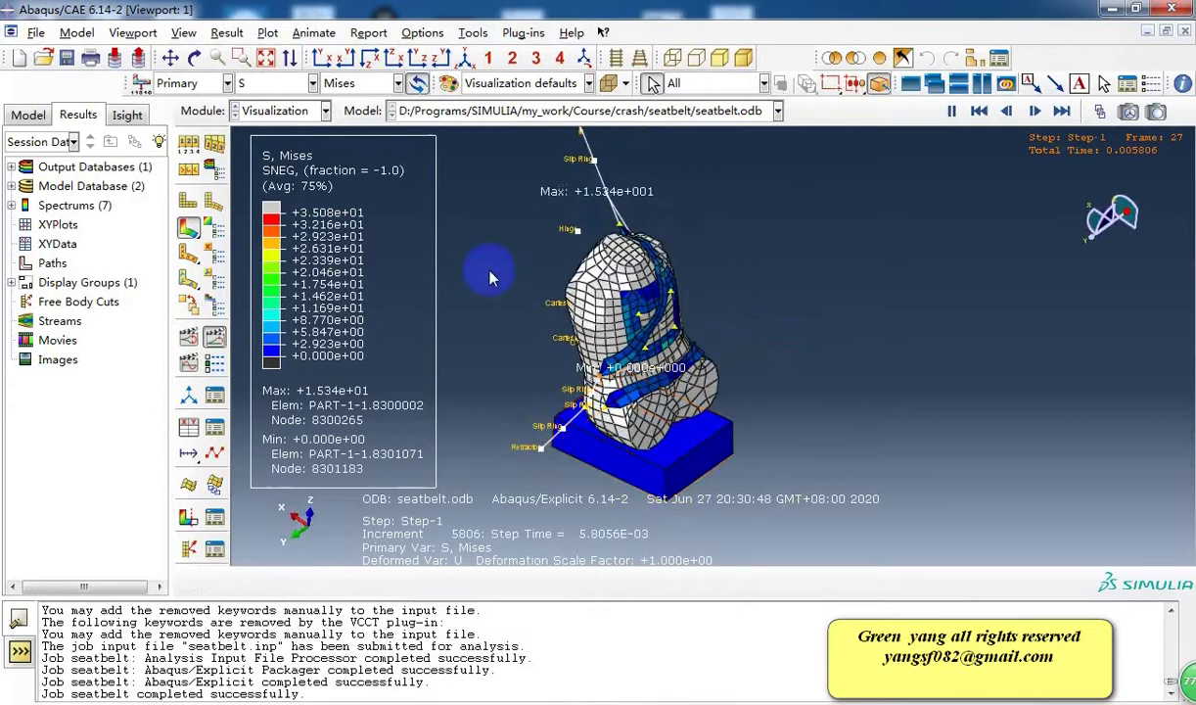
# - Stop and restart the Mises stress deformation animation so it loops again
pyautogui.click(214, 336)
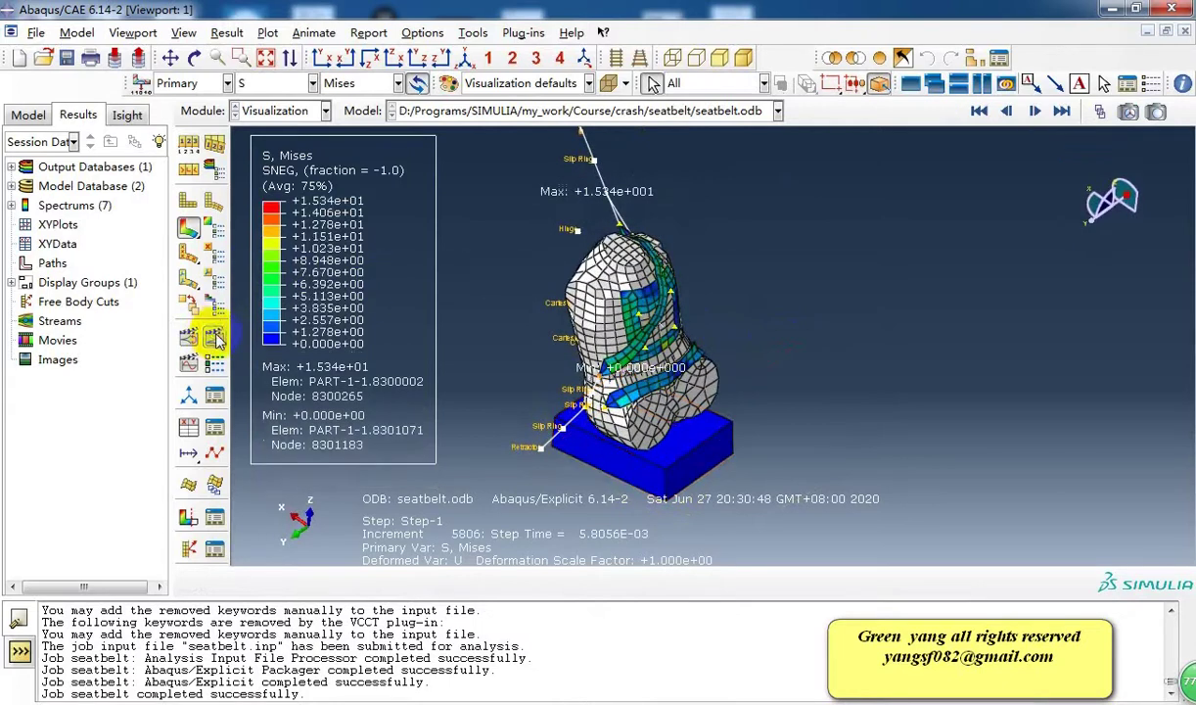
pyautogui.click(215, 336)
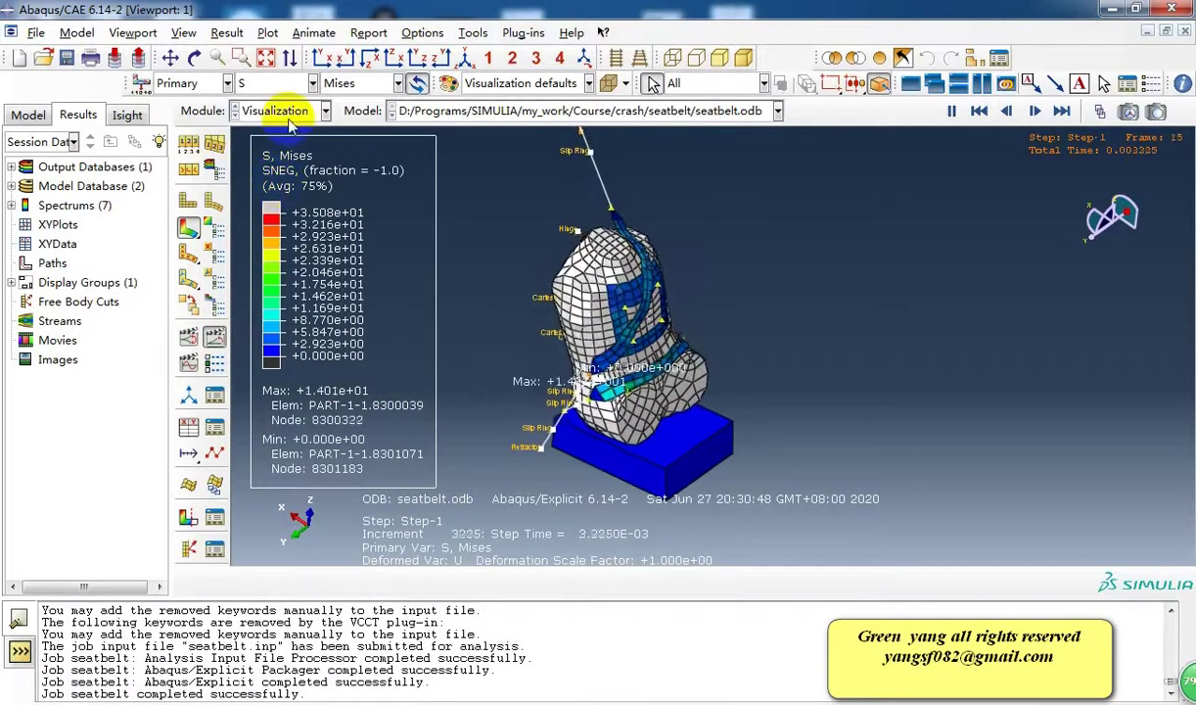
# - Switch the animated contour variable from Mises stress to U displacement magnitude
pyautogui.click(282, 84)
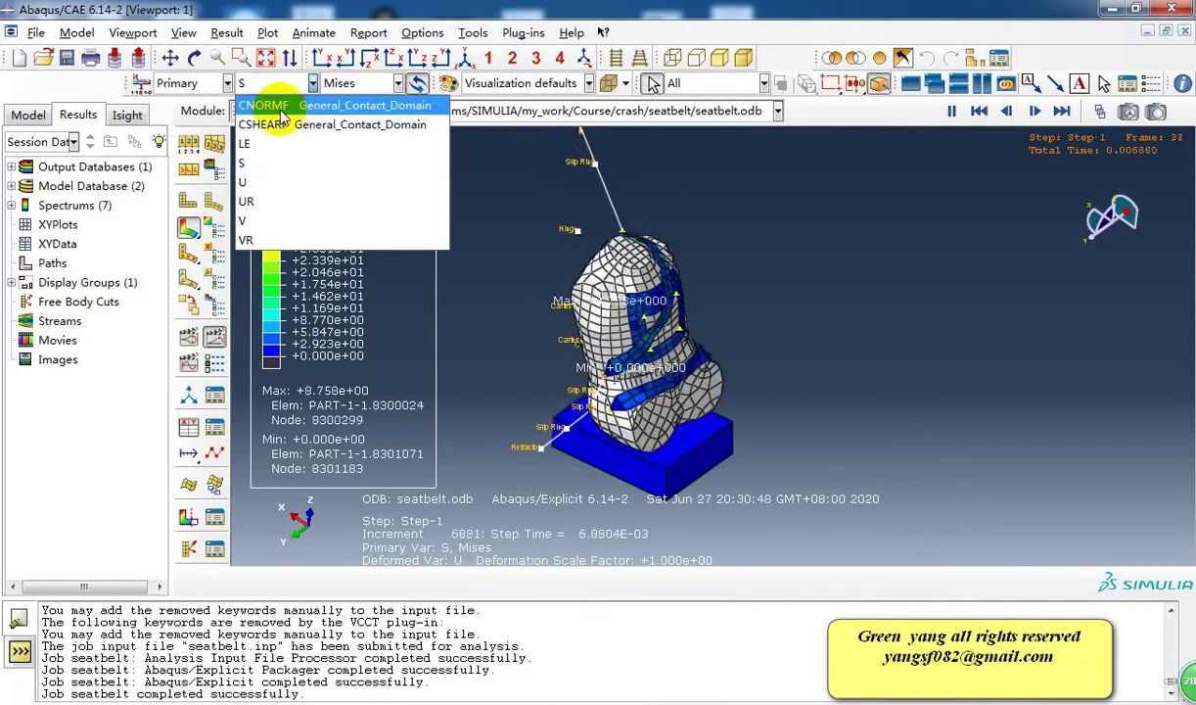
pyautogui.click(282, 184)
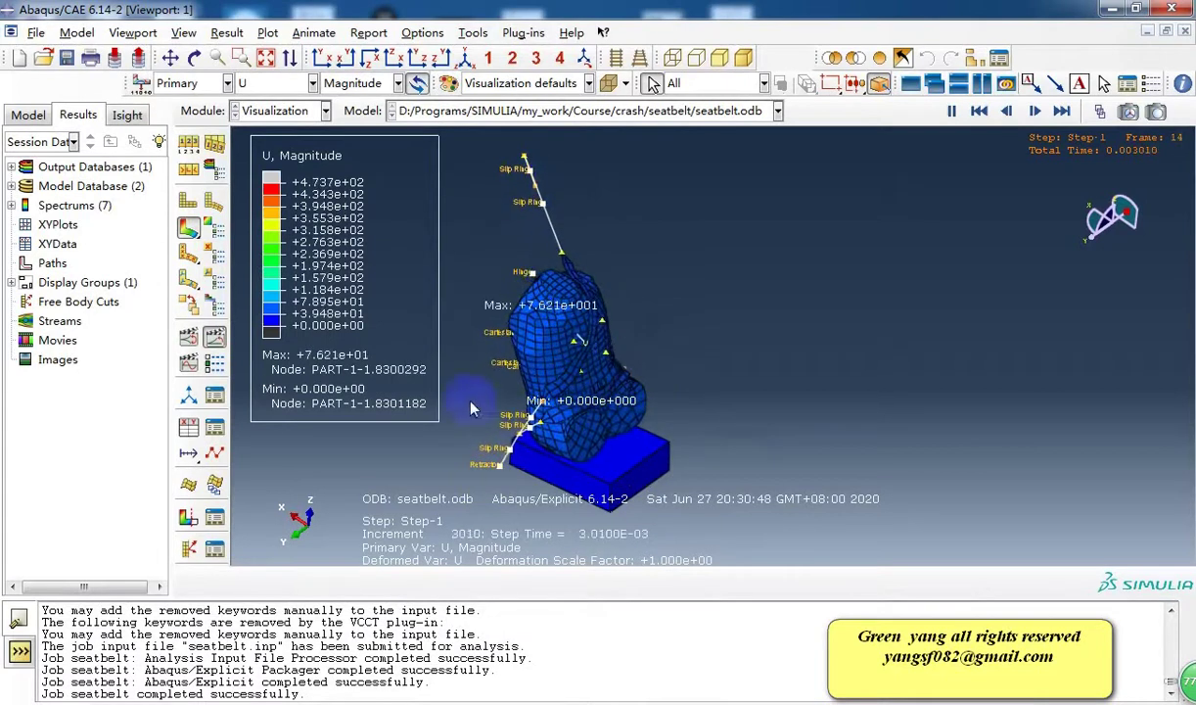
# - Leave the results for the Part module, orbit PART-1, then move to the Property module
pyautogui.click(267, 115)
pyautogui.click(254, 124)
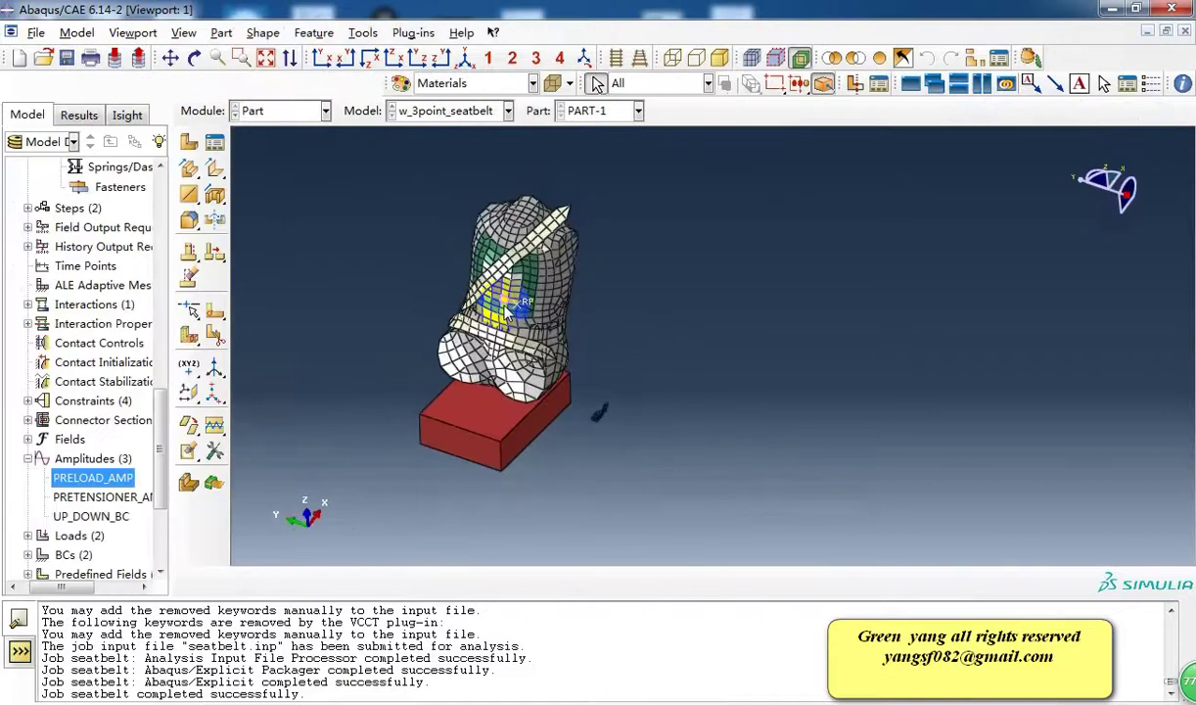
pyautogui.keyDown('ctrl'); pyautogui.keyDown('alt'); pyautogui.moveTo(506, 311); pyautogui.dragTo(623, 305); pyautogui.keyUp('alt'); pyautogui.keyUp('ctrl')
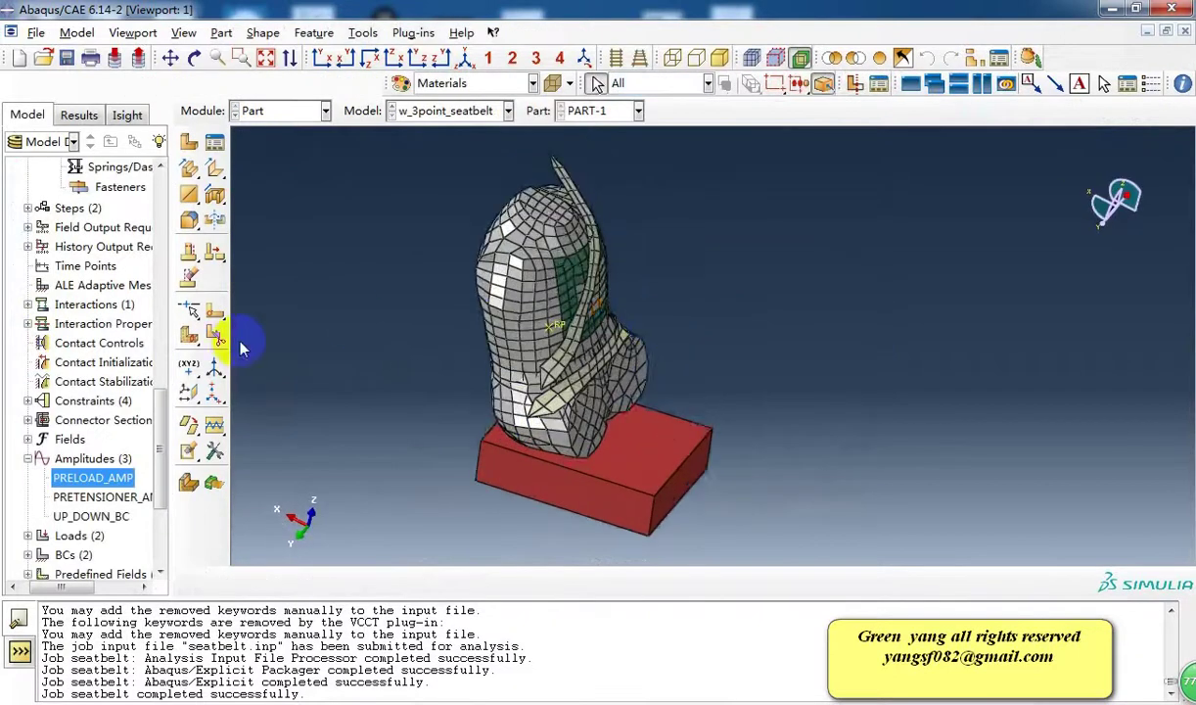
pyautogui.scroll(-2, 242, 348)
pyautogui.keyDown('ctrl'); pyautogui.keyDown('alt'); pyautogui.moveTo(459, 272); pyautogui.dragTo(580, 325); pyautogui.keyUp('alt'); pyautogui.keyUp('ctrl')
pyautogui.keyDown('ctrl'); pyautogui.keyDown('alt'); pyautogui.moveTo(456, 314); pyautogui.dragTo(389, 343); pyautogui.keyUp('alt'); pyautogui.keyUp('ctrl')
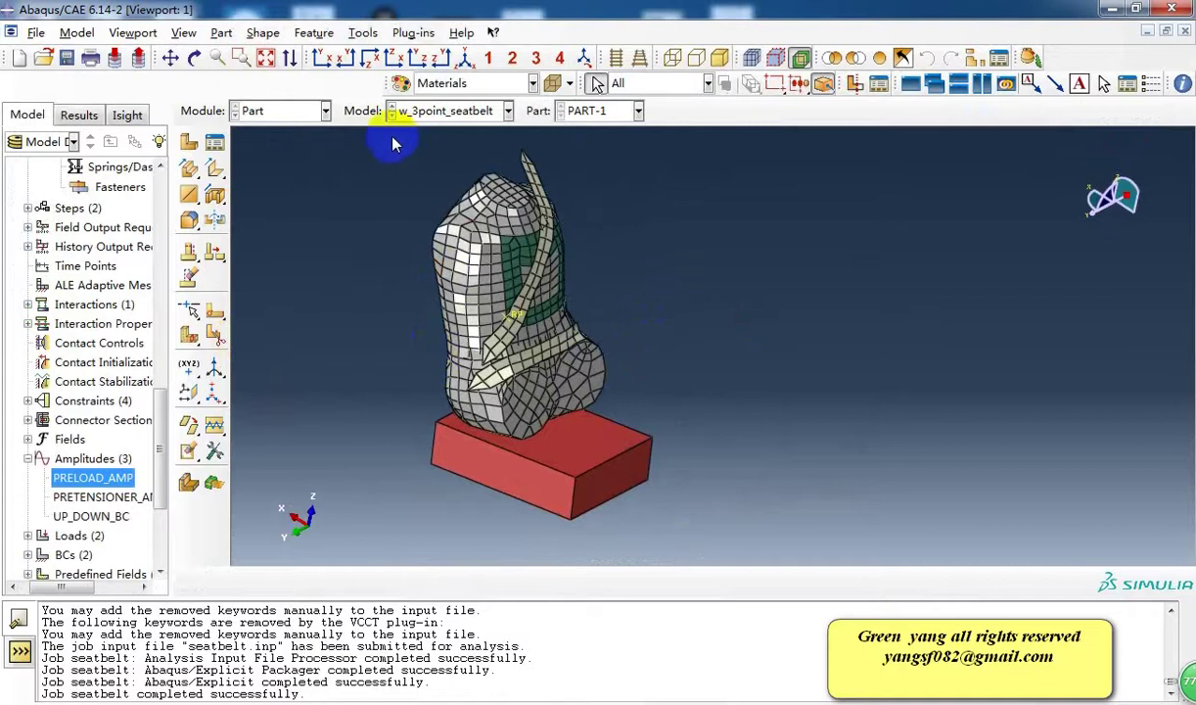
pyautogui.scroll(-1, 235, 113)
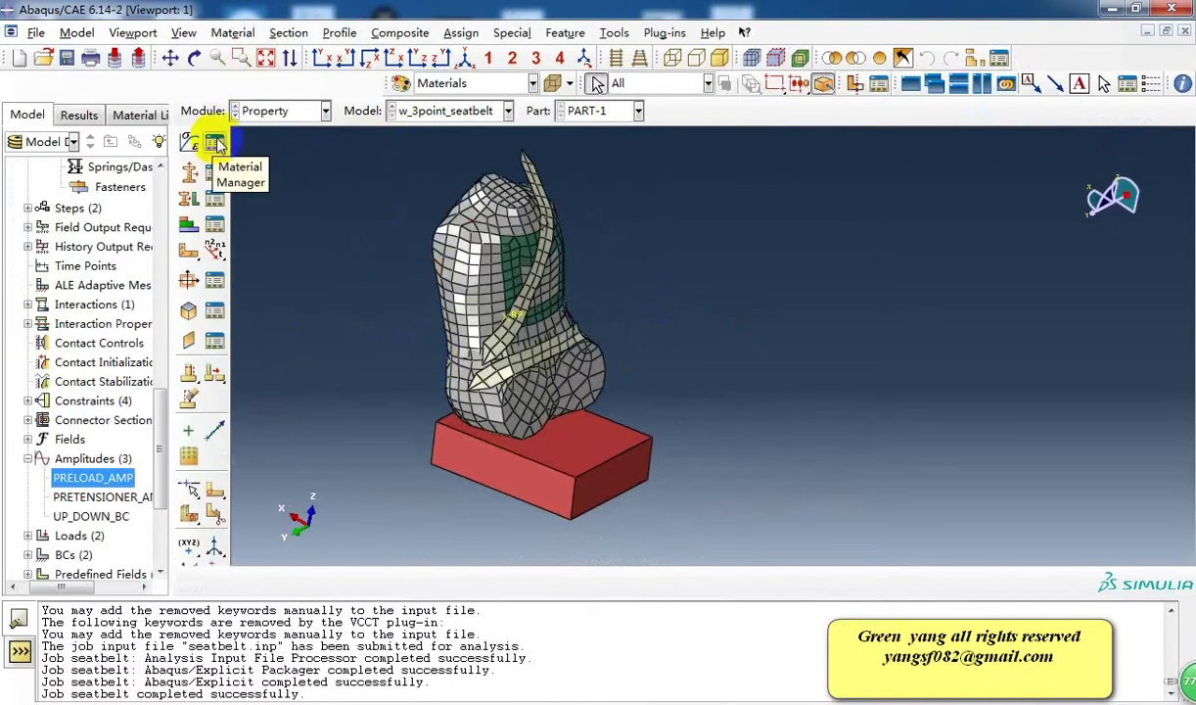
# - Open the Material Manager and review the ELASTIC material's Elastic data
pyautogui.keyDown('ctrl'); pyautogui.keyDown('alt'); pyautogui.moveTo(690, 292); pyautogui.dragTo(656, 357); pyautogui.keyUp('alt'); pyautogui.keyUp('ctrl')
pyautogui.click(215, 142)
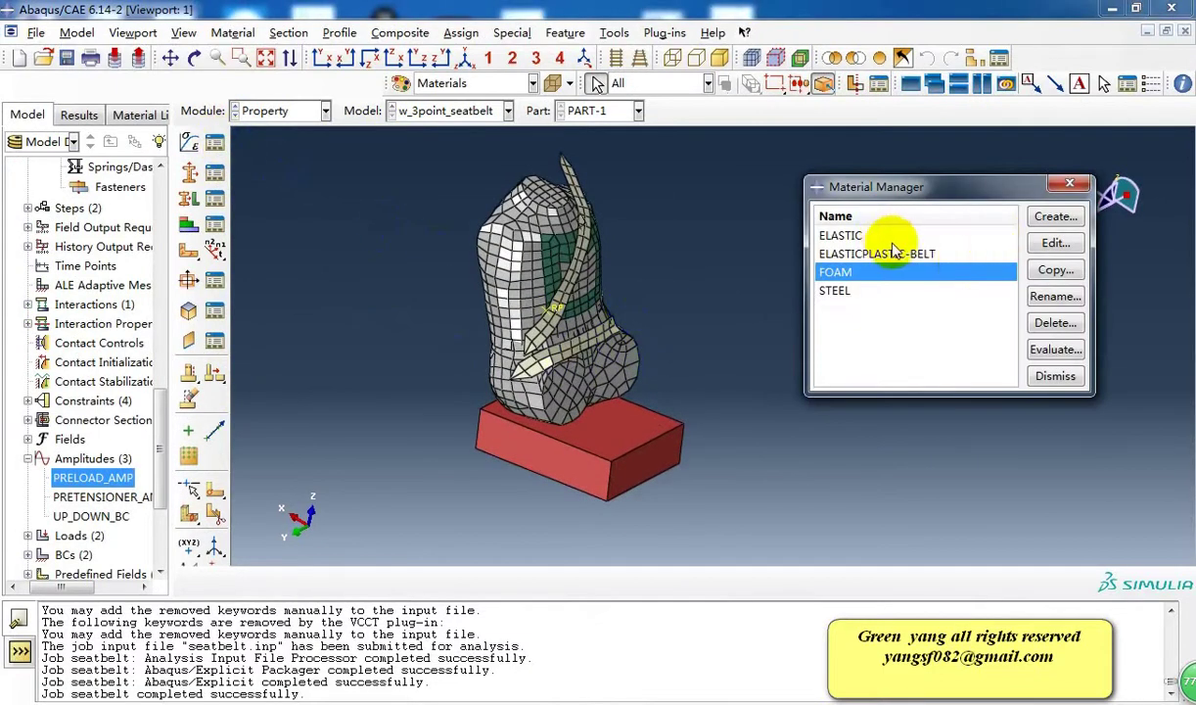
pyautogui.click(852, 236)
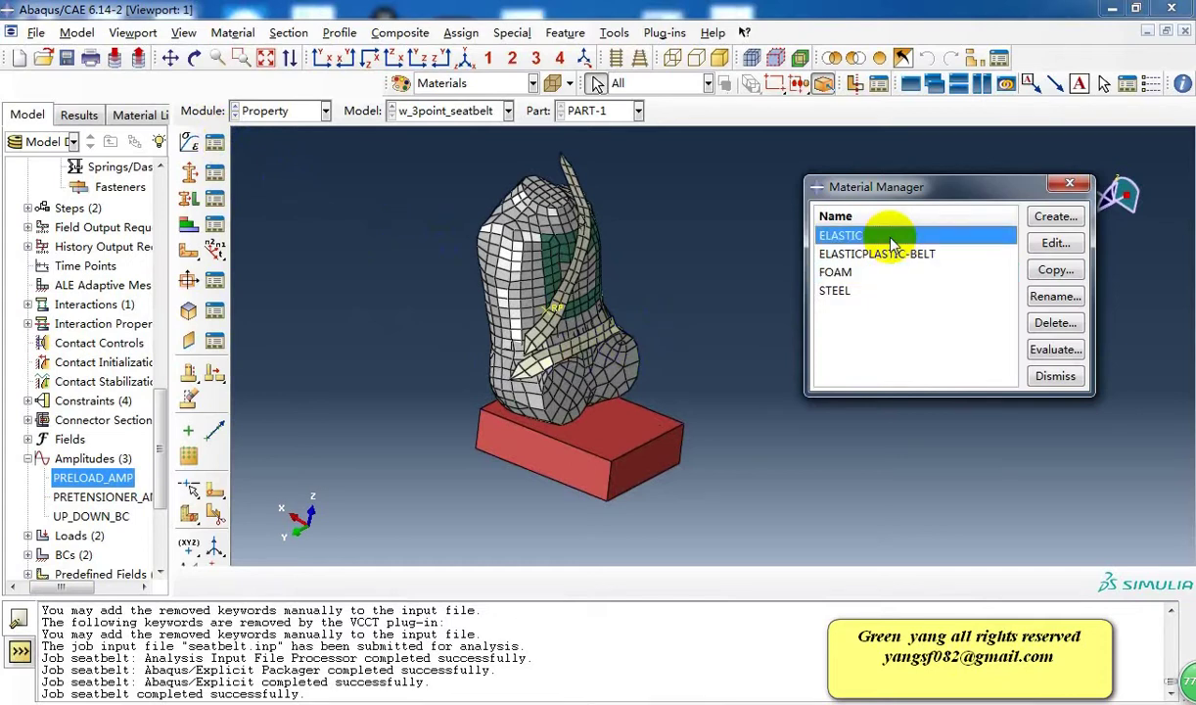
pyautogui.doubleClick(893, 238)
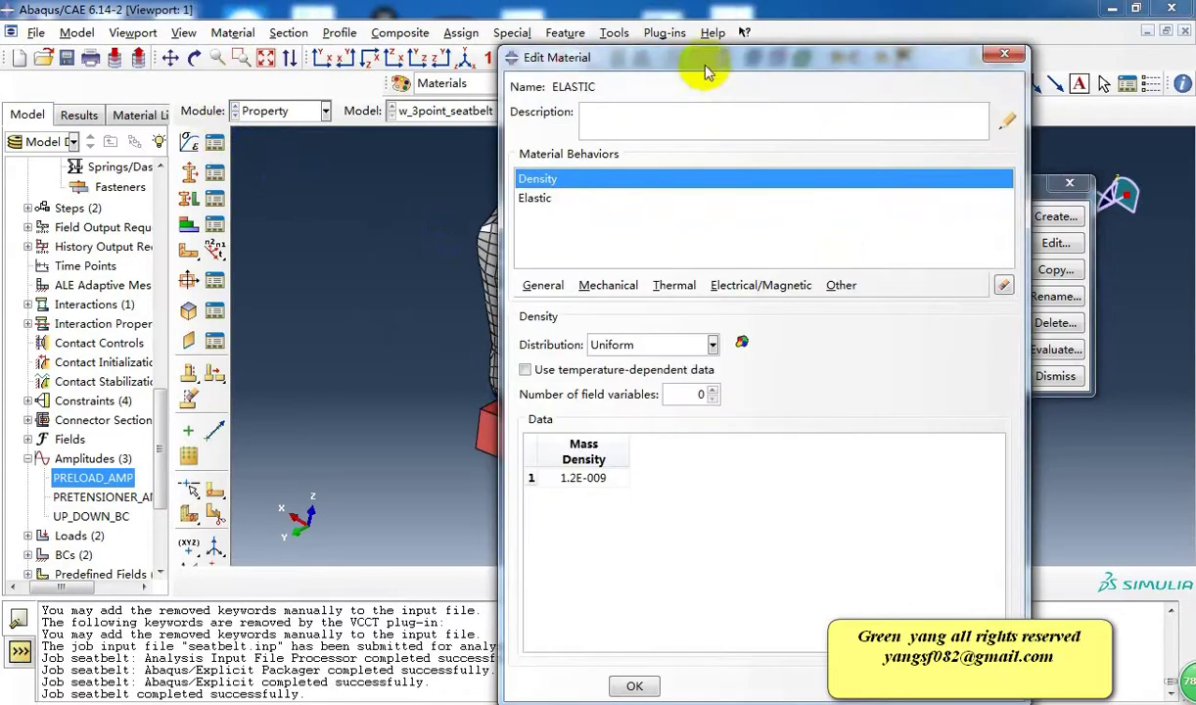
pyautogui.moveTo(707, 70); pyautogui.dragTo(1016, 89)
pyautogui.click(893, 217)
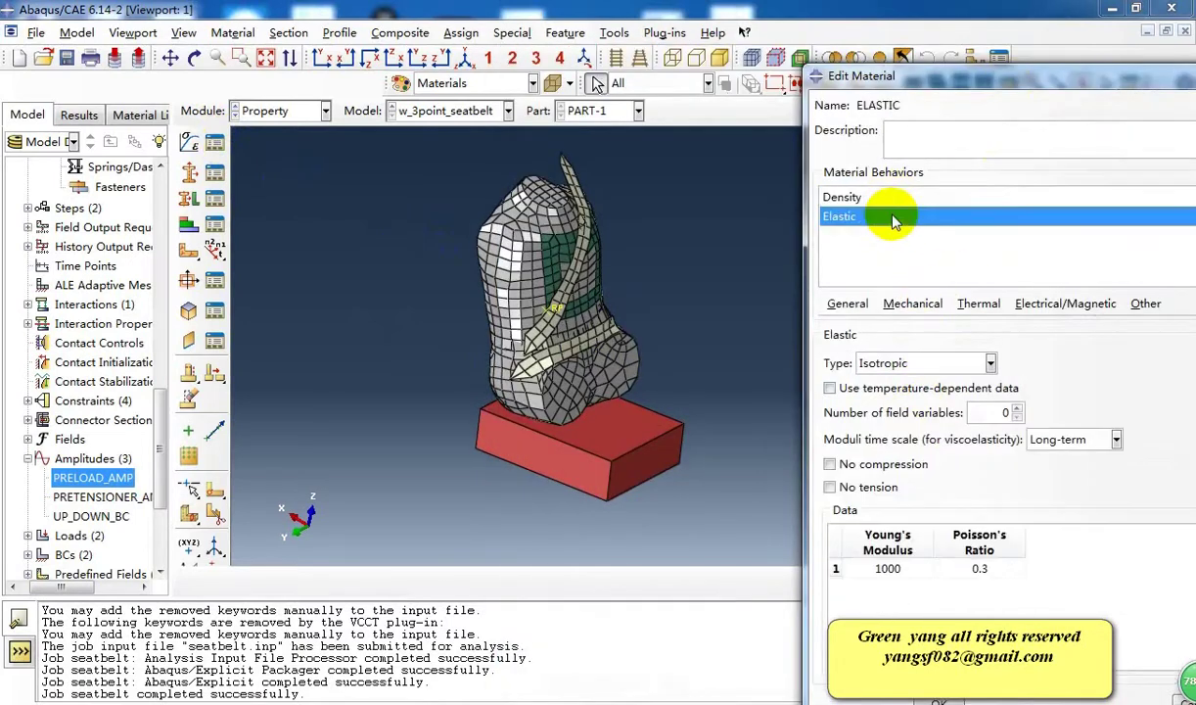
pyautogui.moveTo(984, 76); pyautogui.dragTo(878, 65)
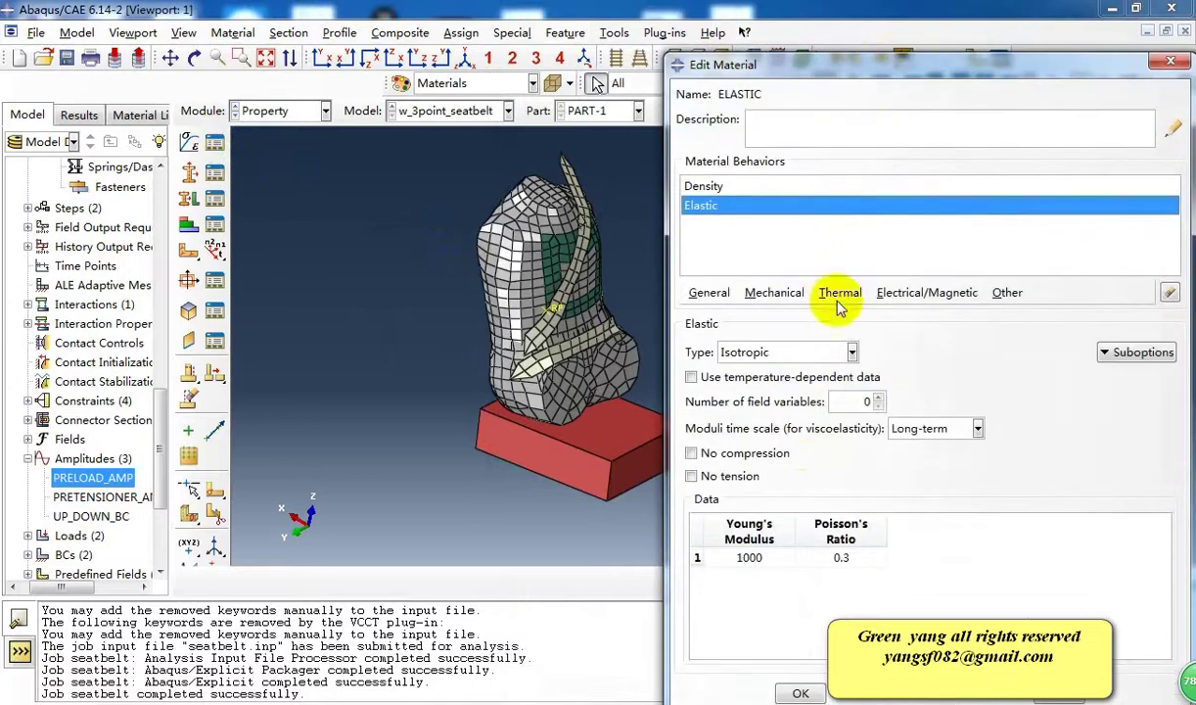
pyautogui.click(1171, 61)
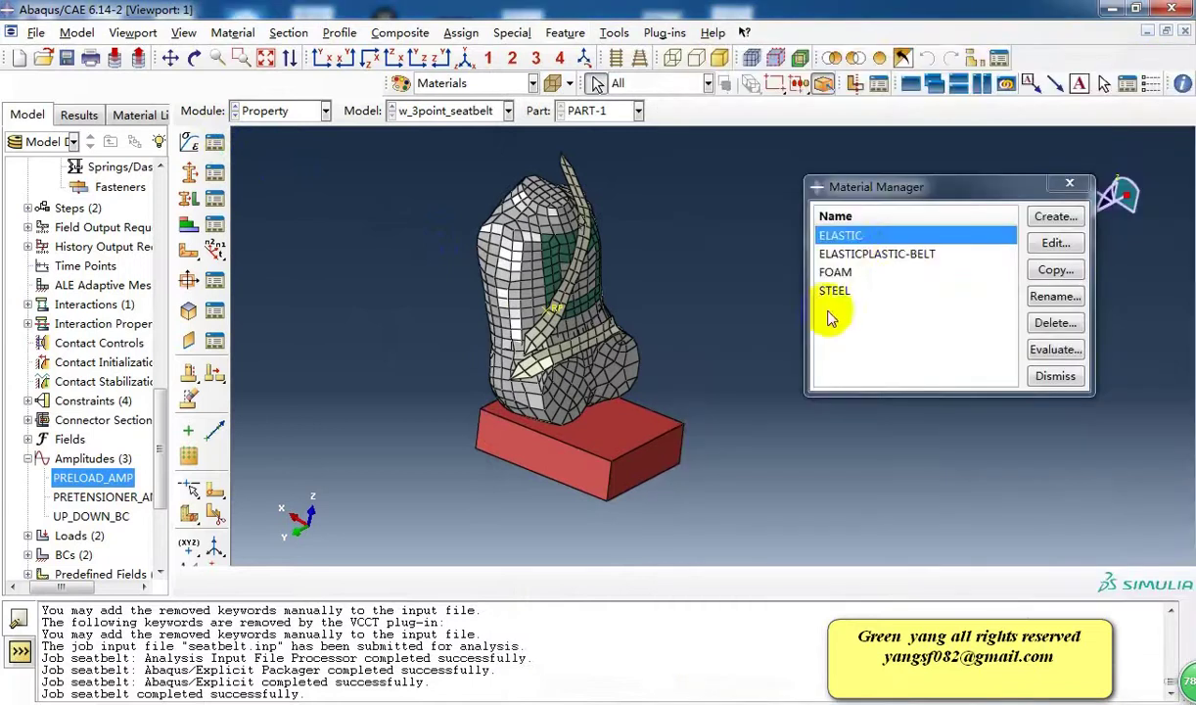
# - Review ELASTICPLASTIC-BELT's Elastic and Plastic hardening data, then close its editor
pyautogui.doubleClick(897, 256)
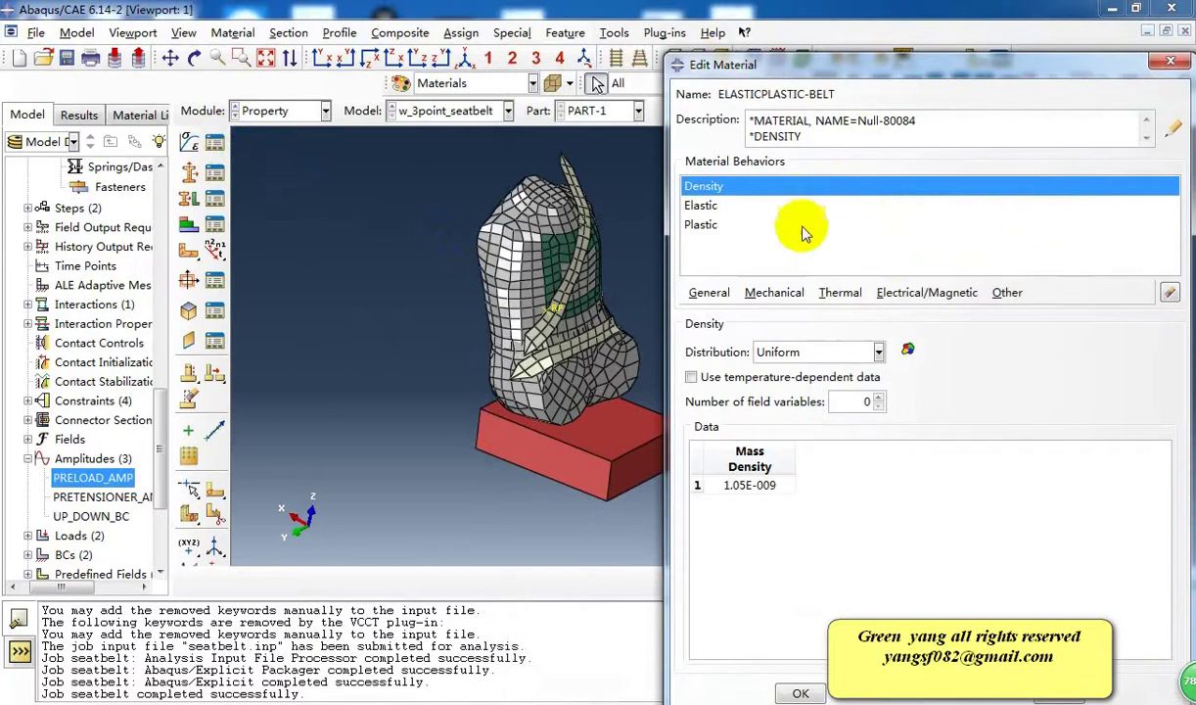
pyautogui.scroll(-3, 793, 118)
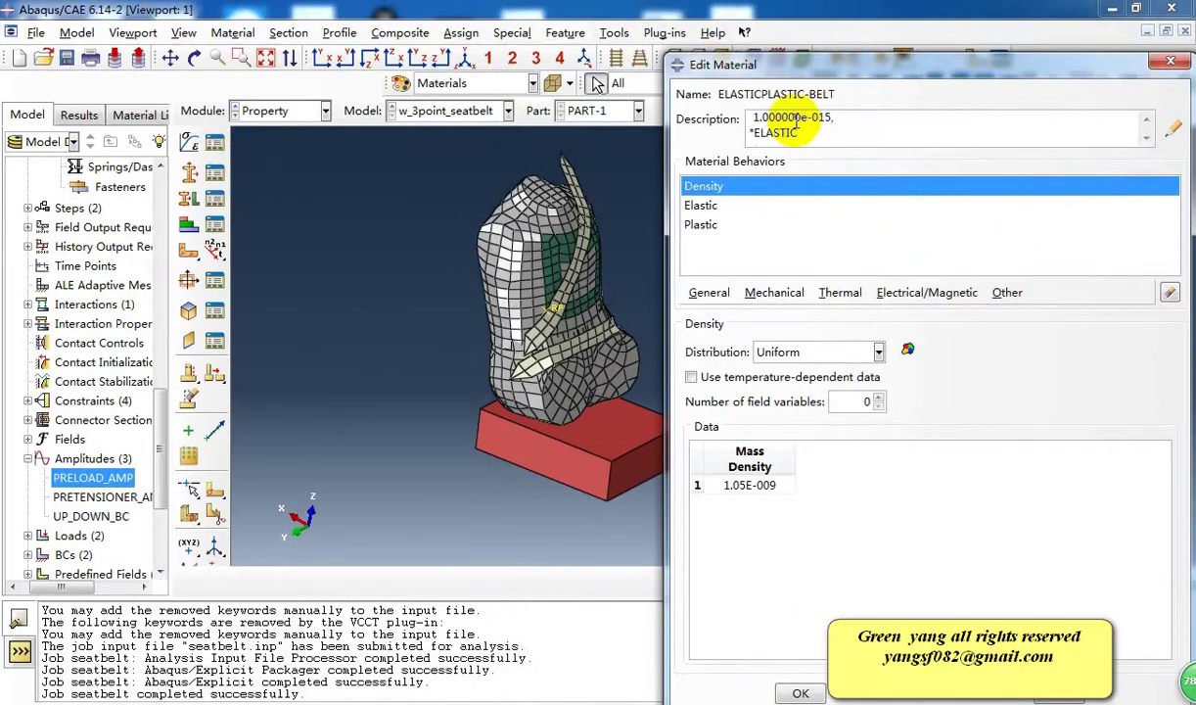
pyautogui.scroll(3, 797, 120)
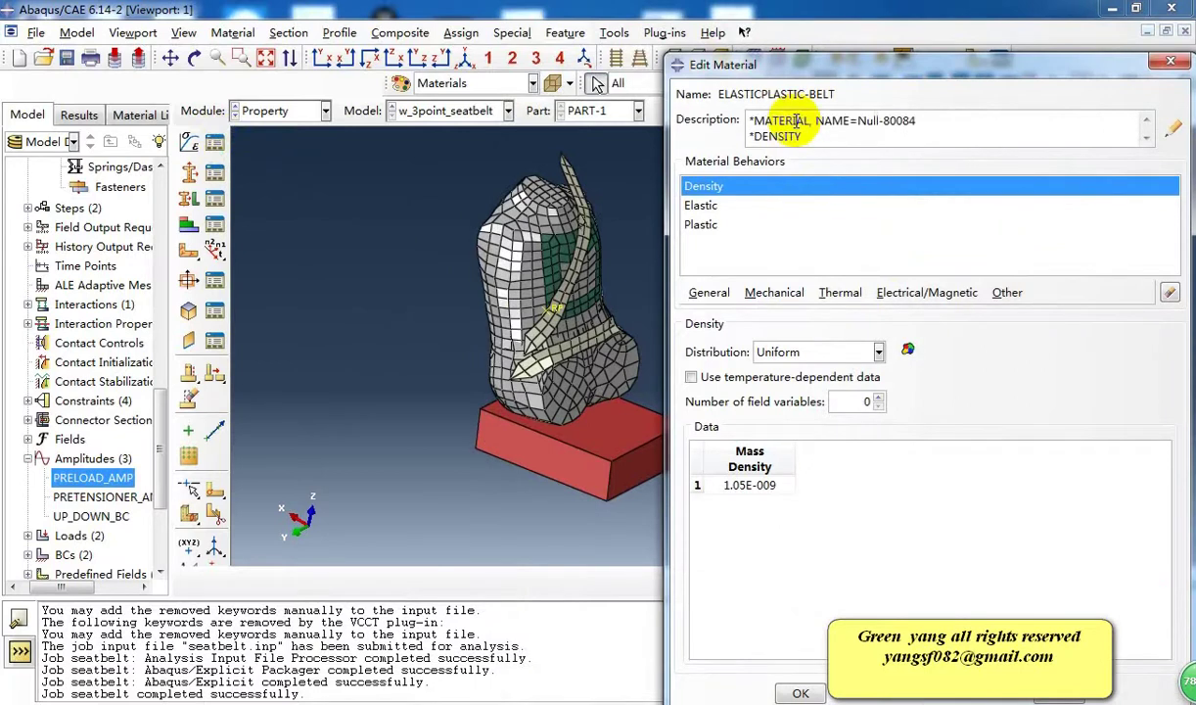
pyautogui.click(718, 225)
pyautogui.click(703, 206)
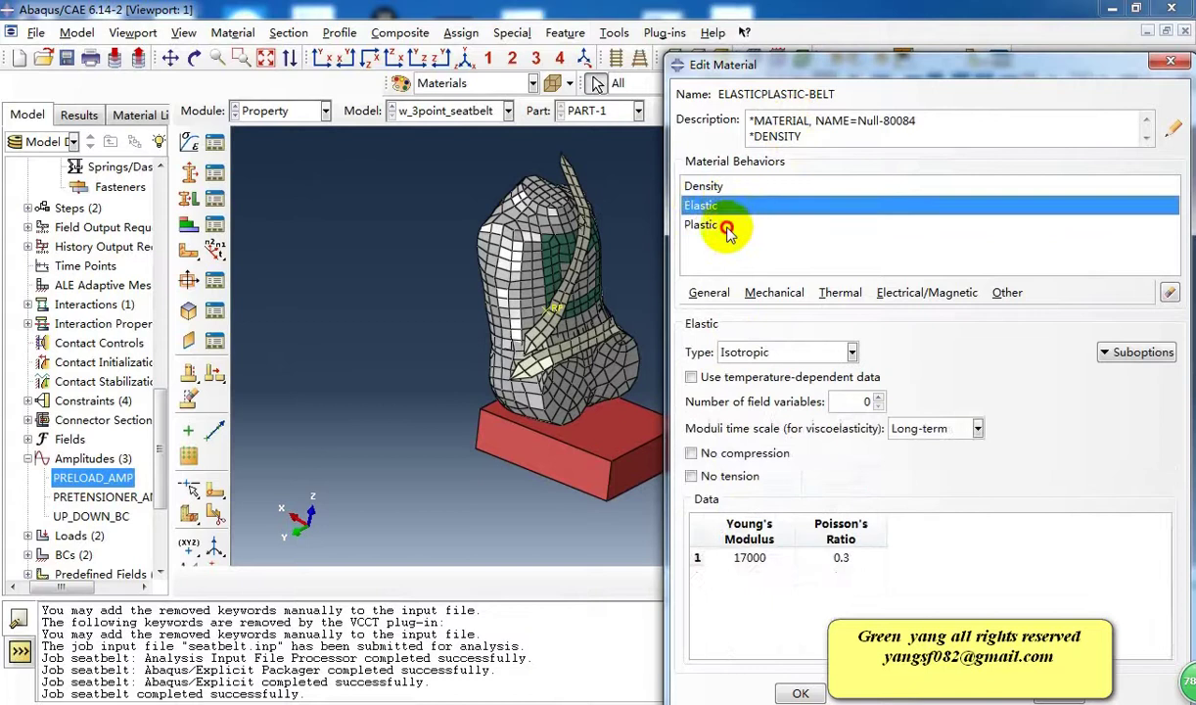
pyautogui.click(720, 227)
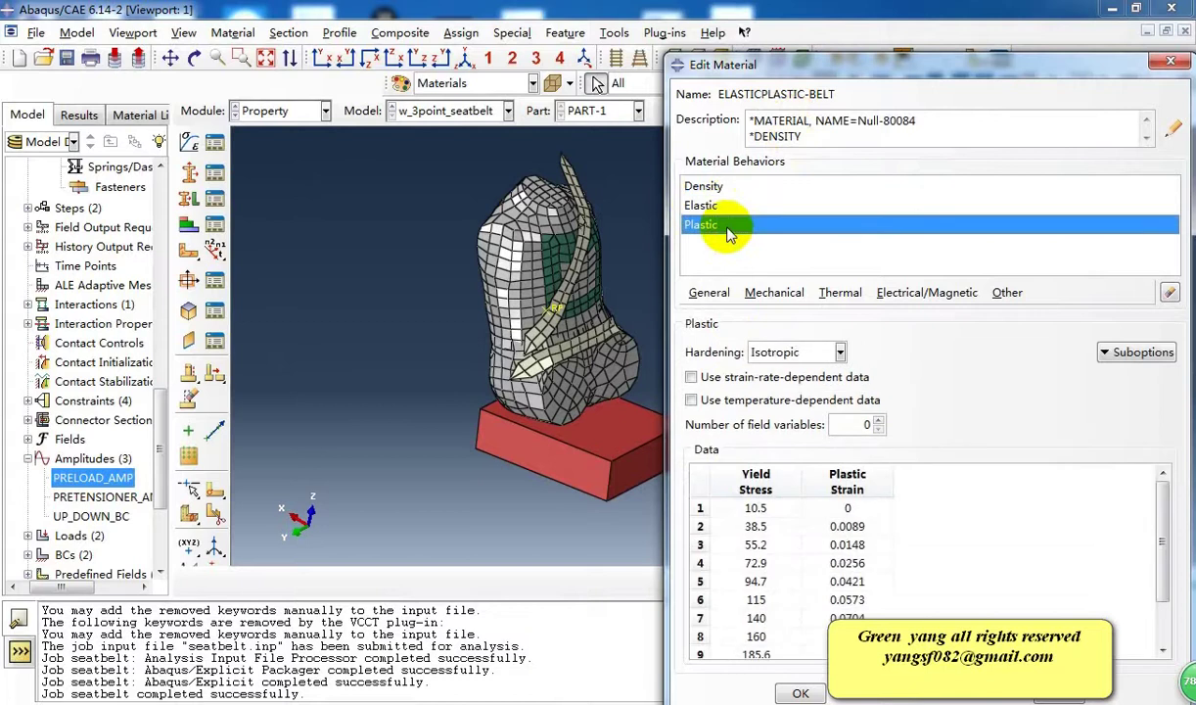
pyautogui.click(1170, 60)
# - Open the FOAM material's editor and browse its Mechanical behavior options
pyautogui.doubleClick(834, 274)
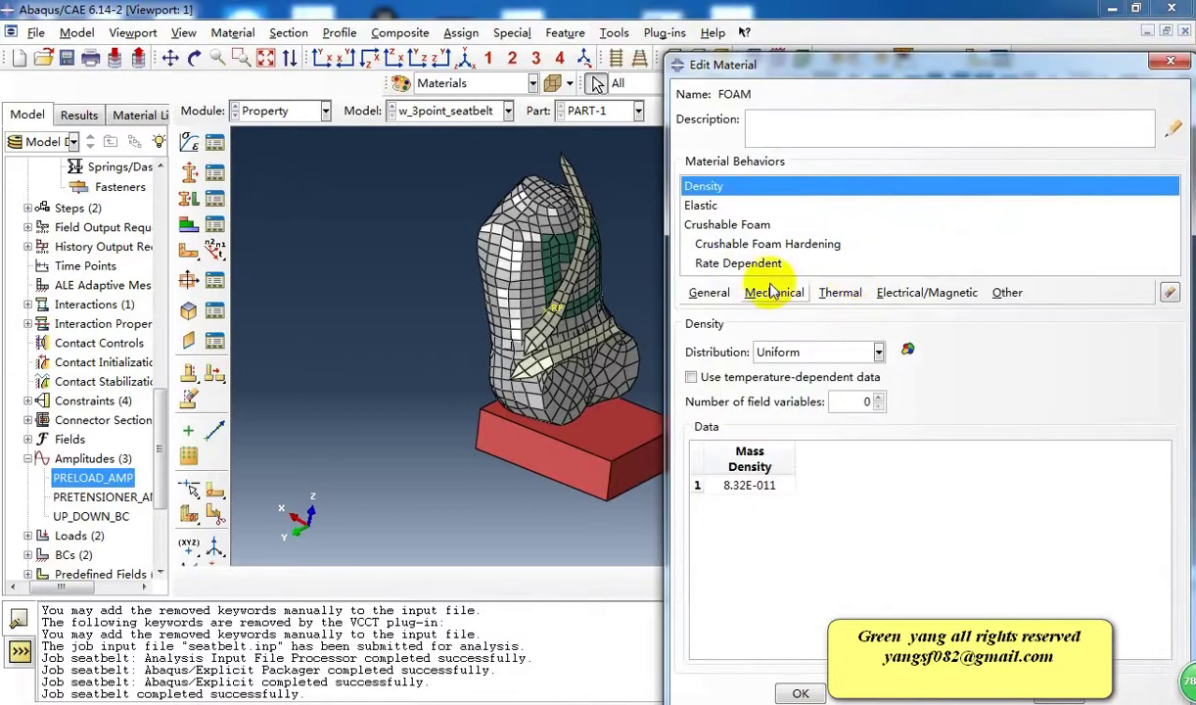
pyautogui.keyDown('ctrl'); pyautogui.keyDown('alt'); pyautogui.moveTo(449, 333); pyautogui.dragTo(632, 364); pyautogui.keyUp('alt'); pyautogui.keyUp('ctrl')
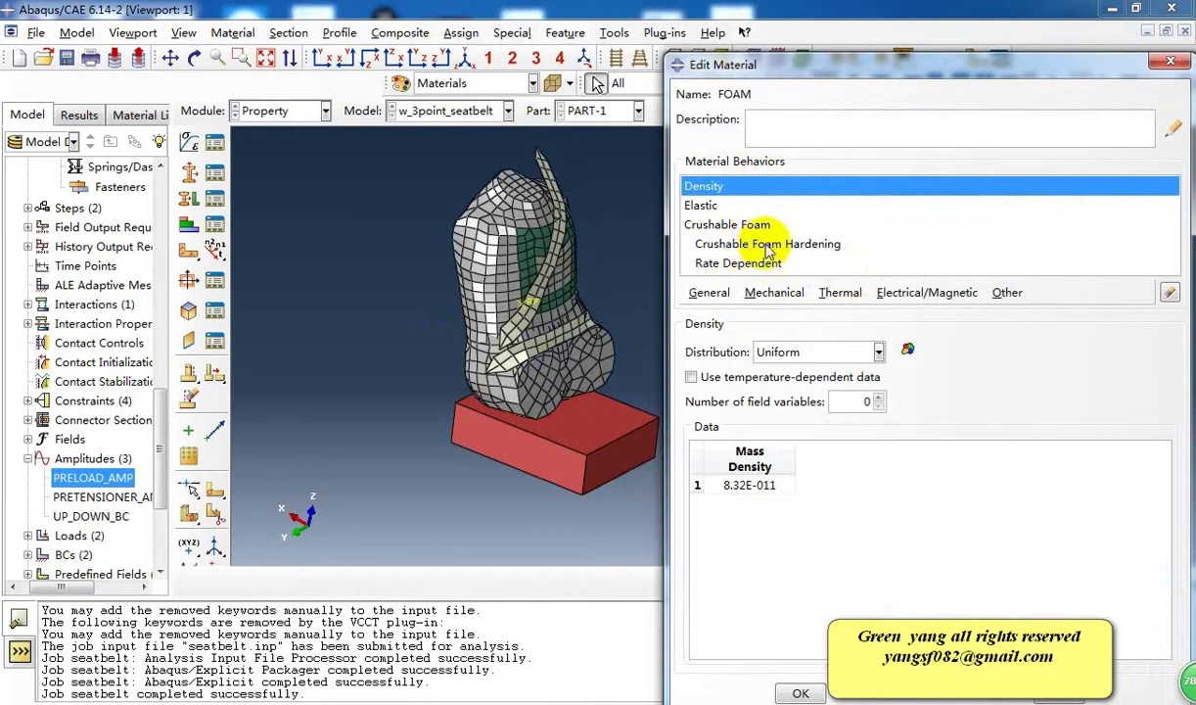
pyautogui.click(774, 292)
pyautogui.moveTo(815, 376)
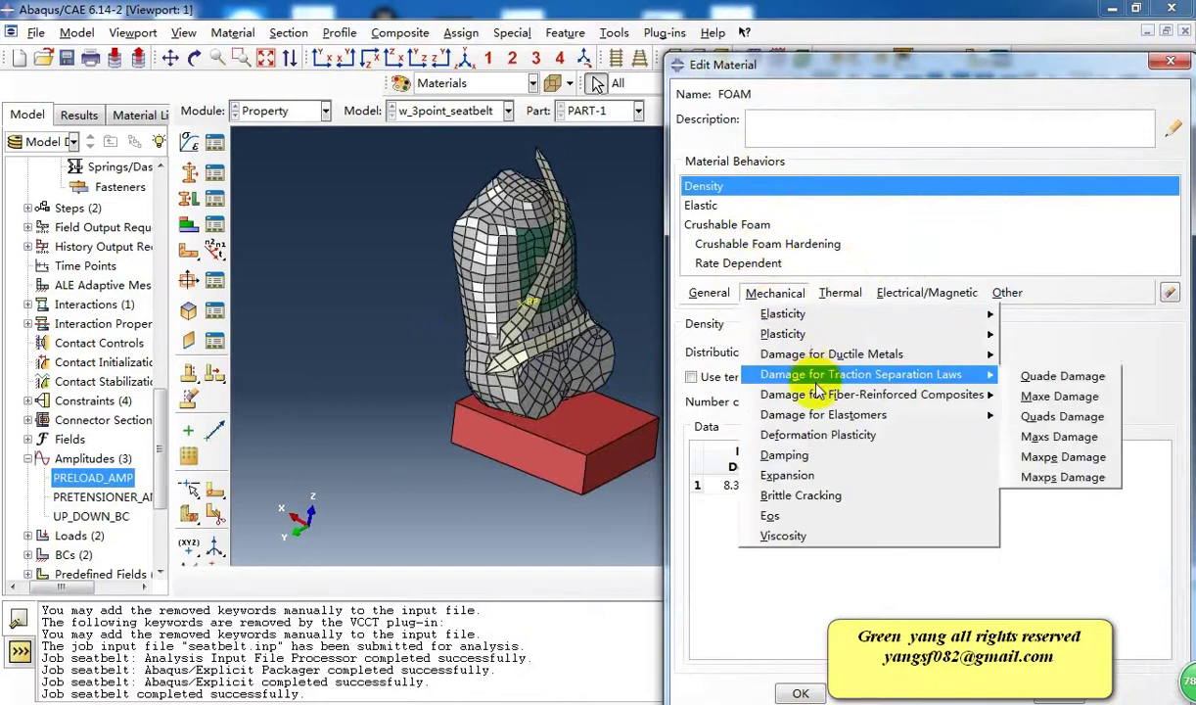
pyautogui.moveTo(867, 421)
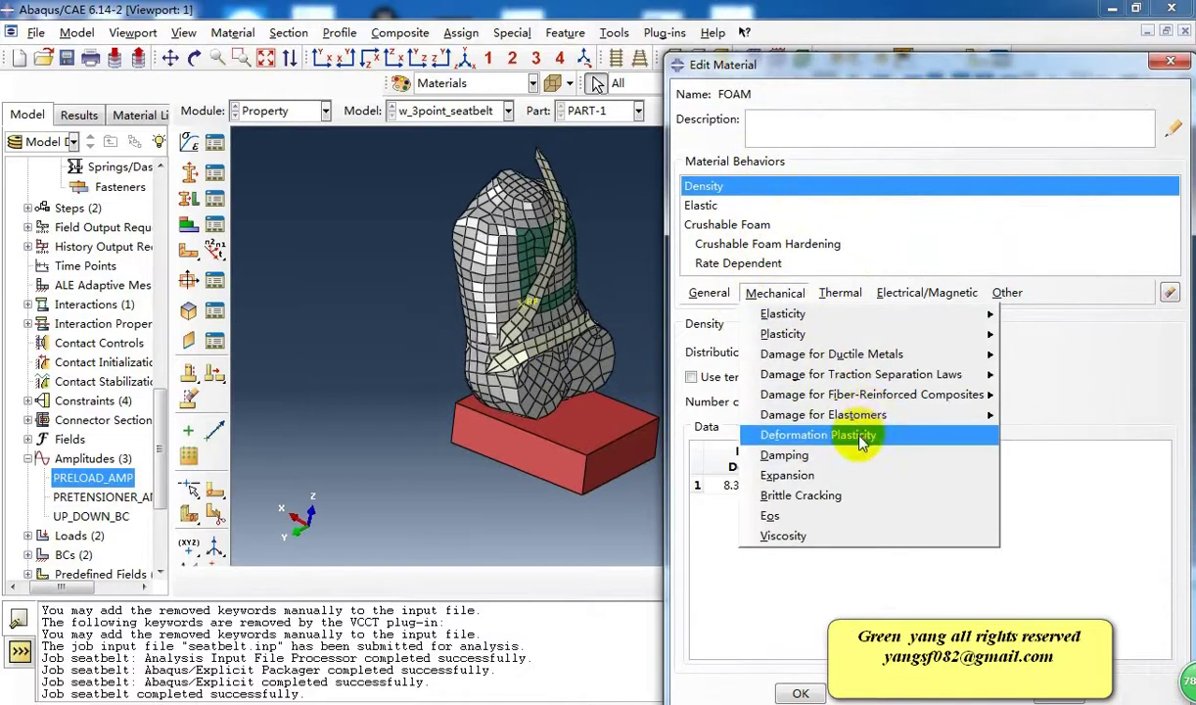
pyautogui.moveTo(899, 322)
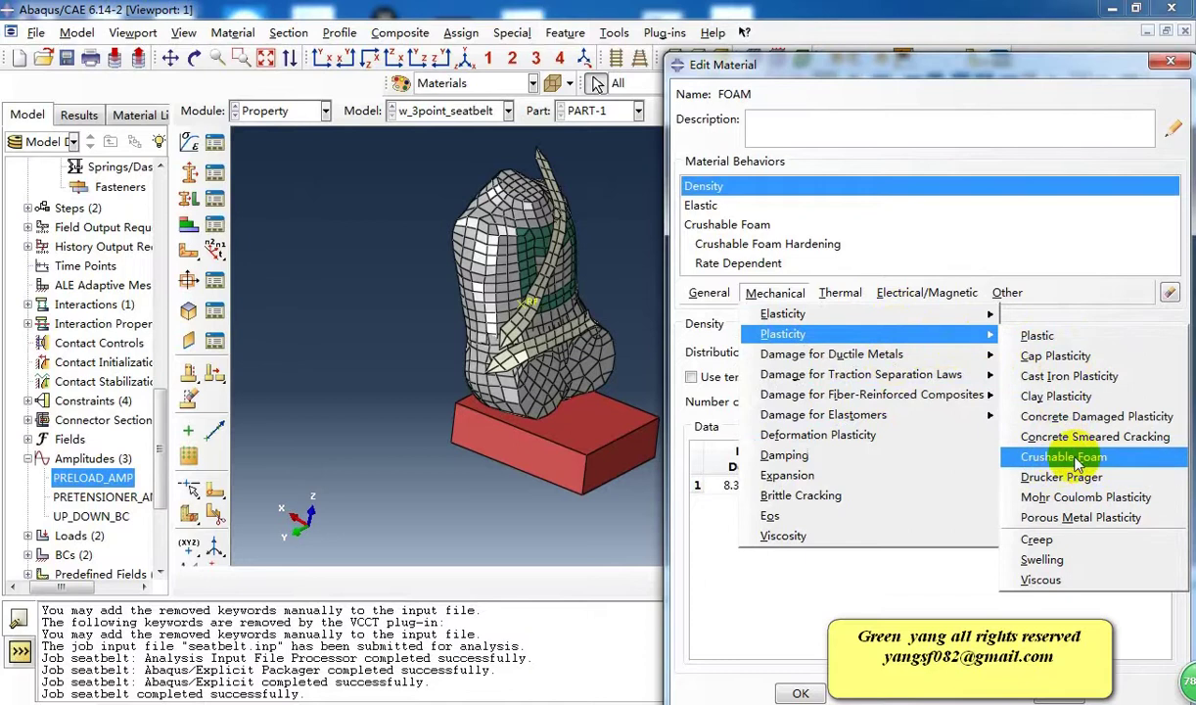
# - Review FOAM's Density, Elastic and Crushable Foam settings
pyautogui.click(767, 202)
pyautogui.click(765, 205)
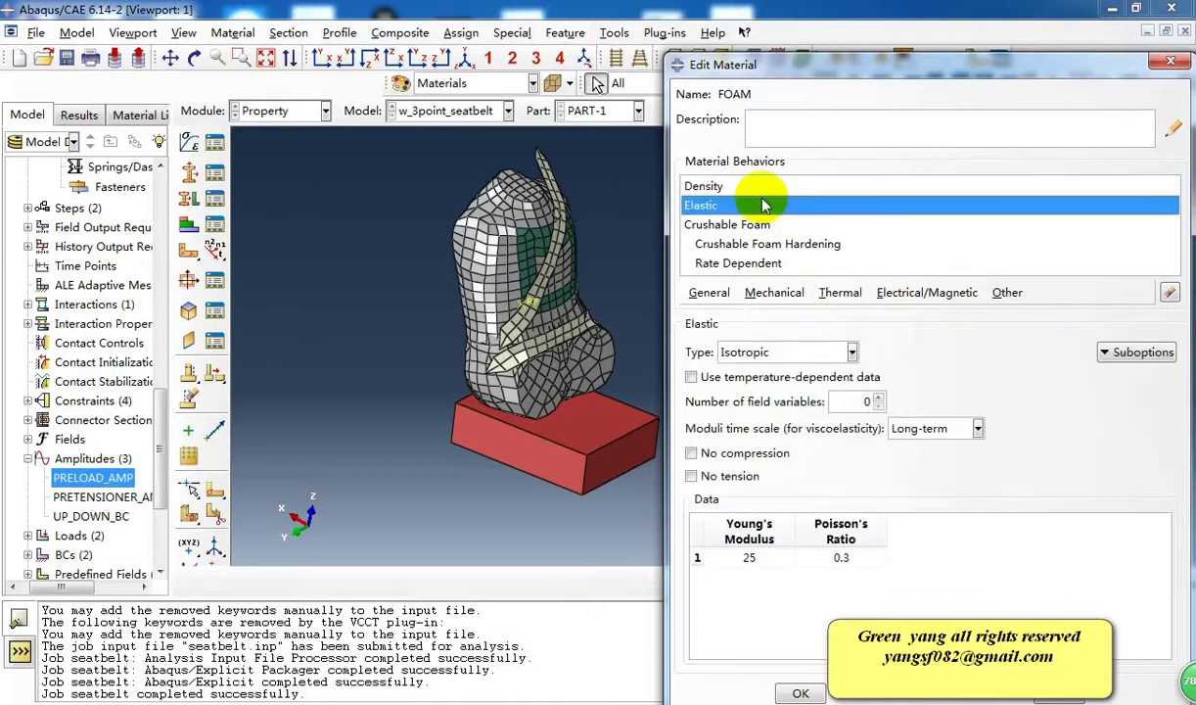
pyautogui.click(753, 186)
pyautogui.click(759, 206)
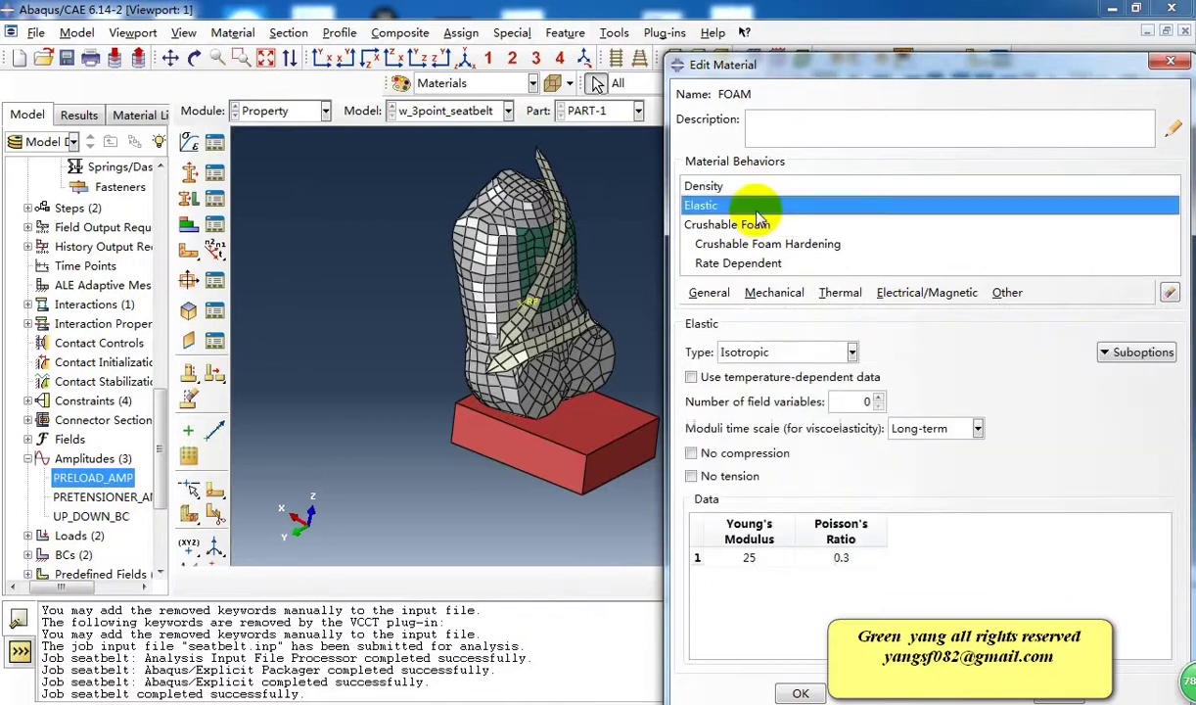
pyautogui.click(758, 227)
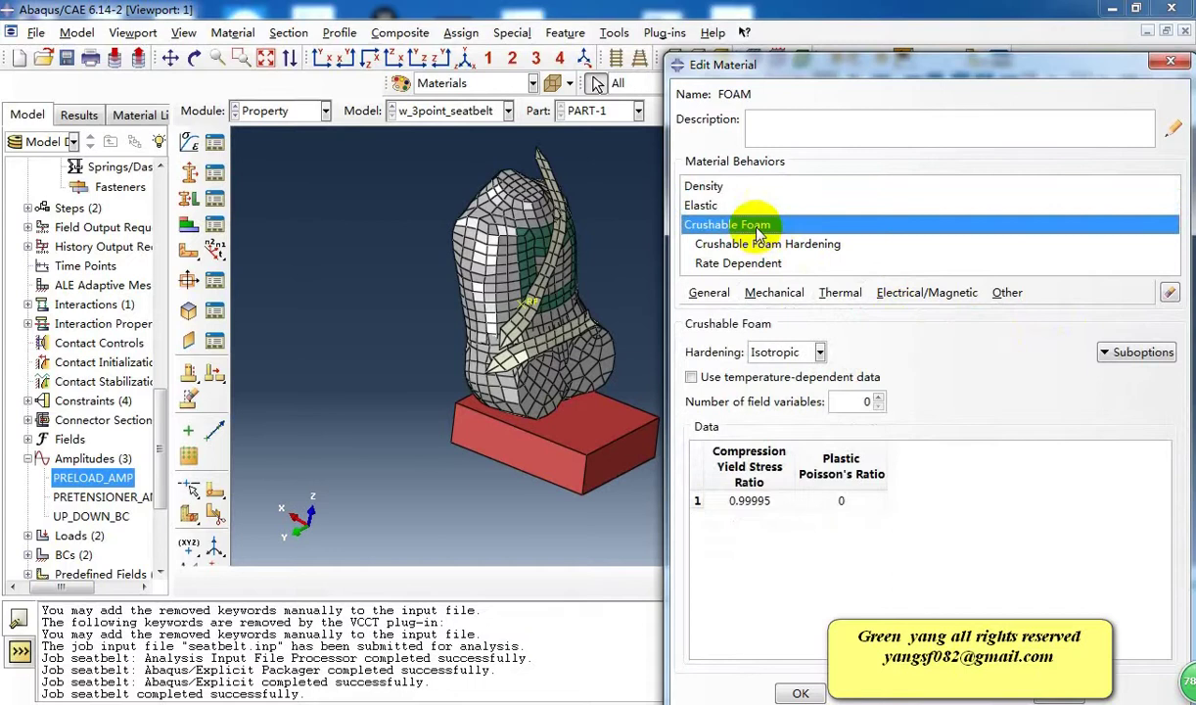
# - Inspect the Crushable Foam Hardening and Rate Dependent tables, then close FOAM without saving
pyautogui.click(791, 246)
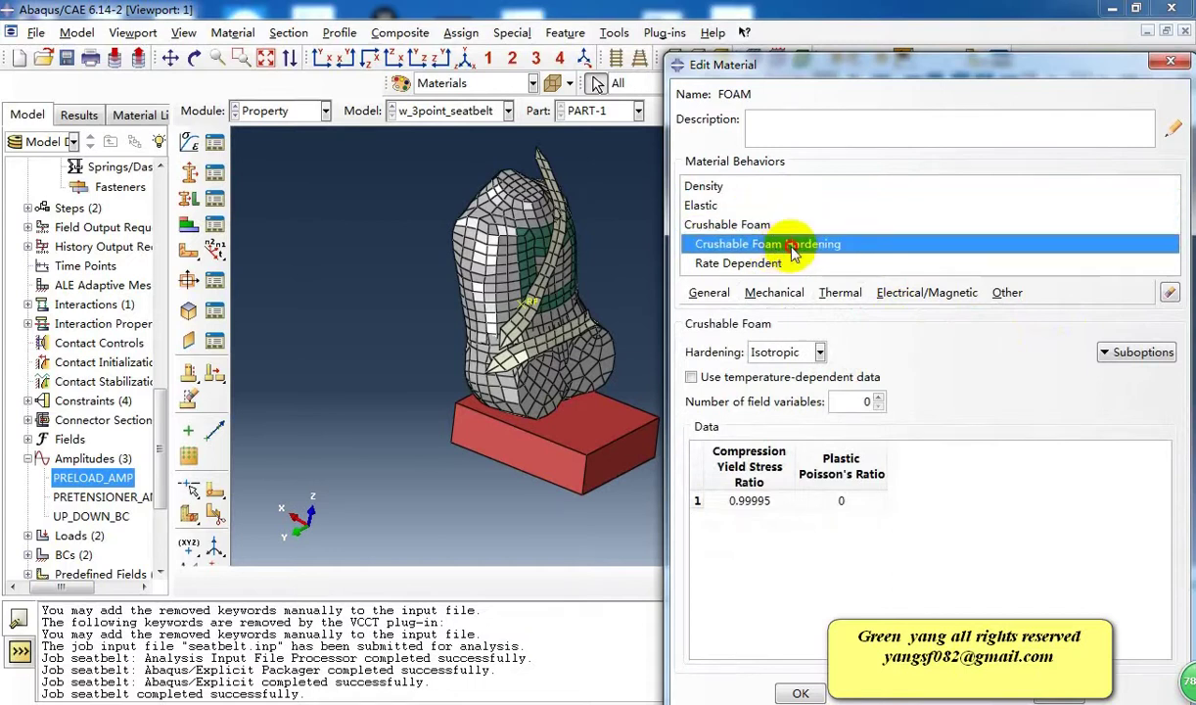
pyautogui.doubleClick(793, 250)
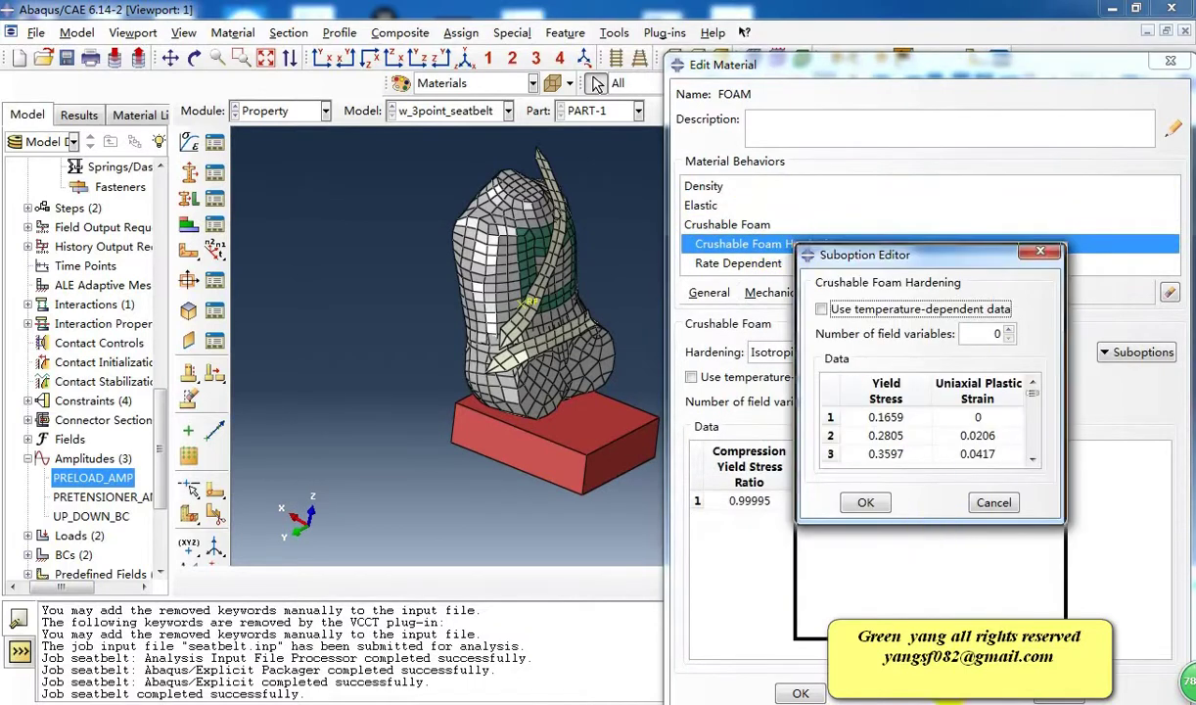
pyautogui.moveTo(931, 522); pyautogui.dragTo(930, 685)
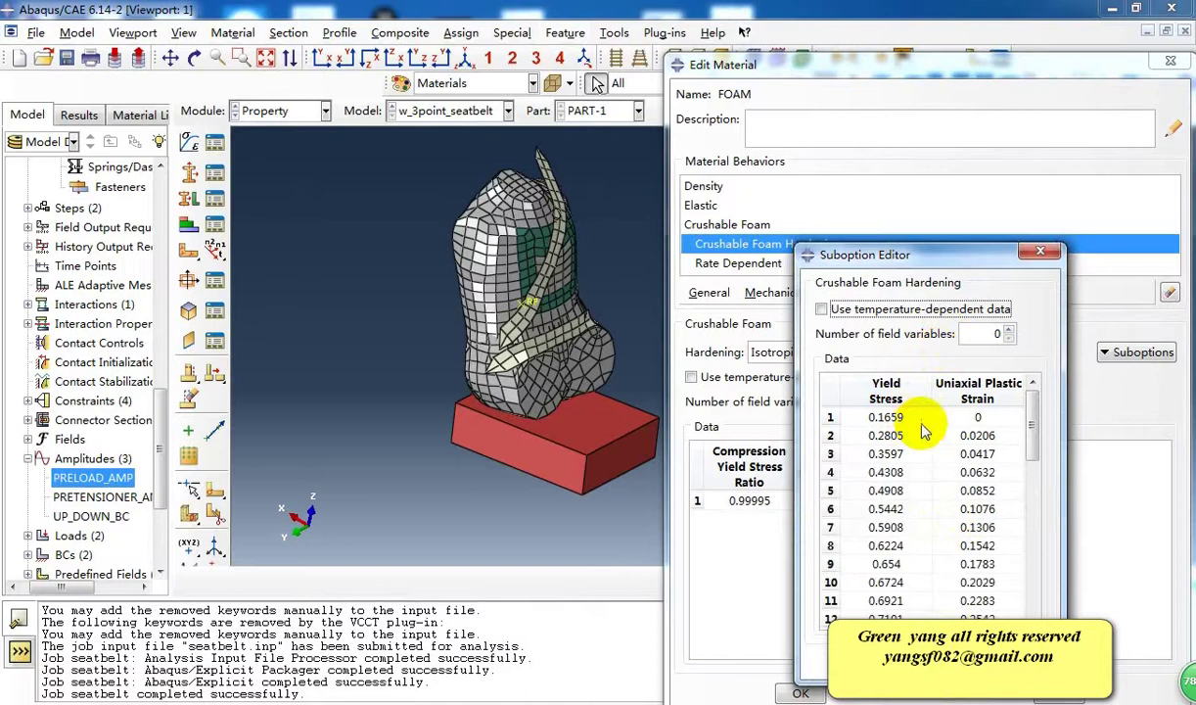
pyautogui.click(1040, 252)
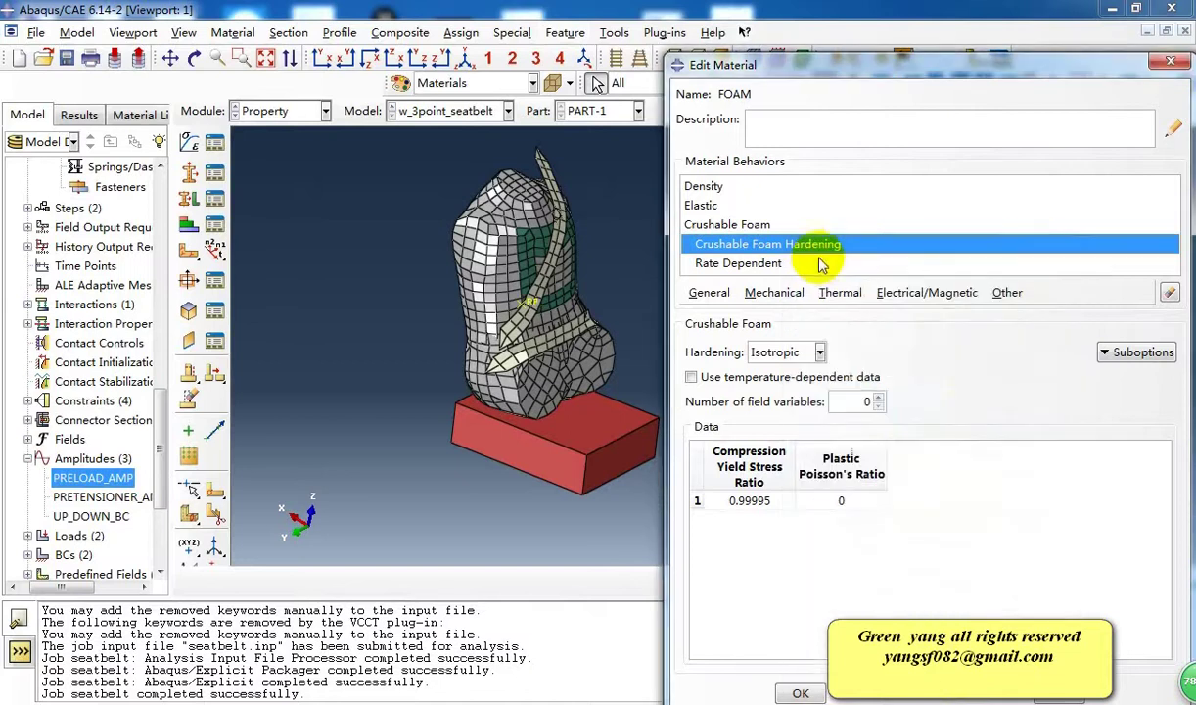
pyautogui.doubleClick(818, 264)
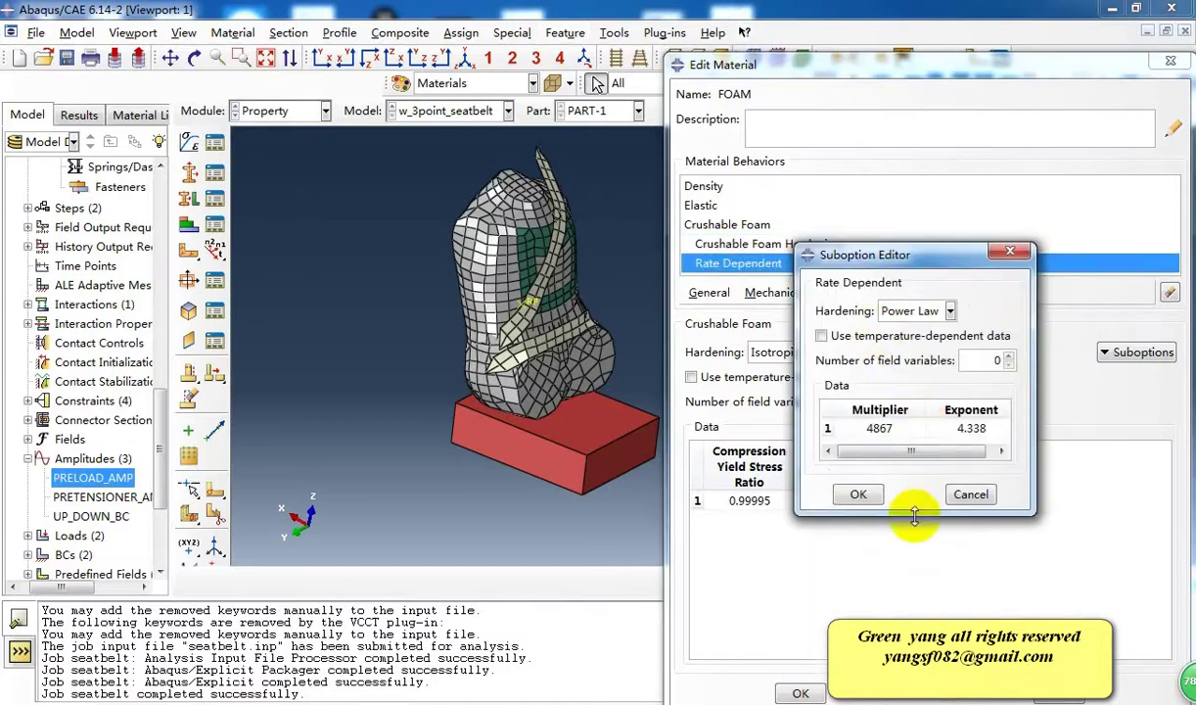
pyautogui.click(972, 537)
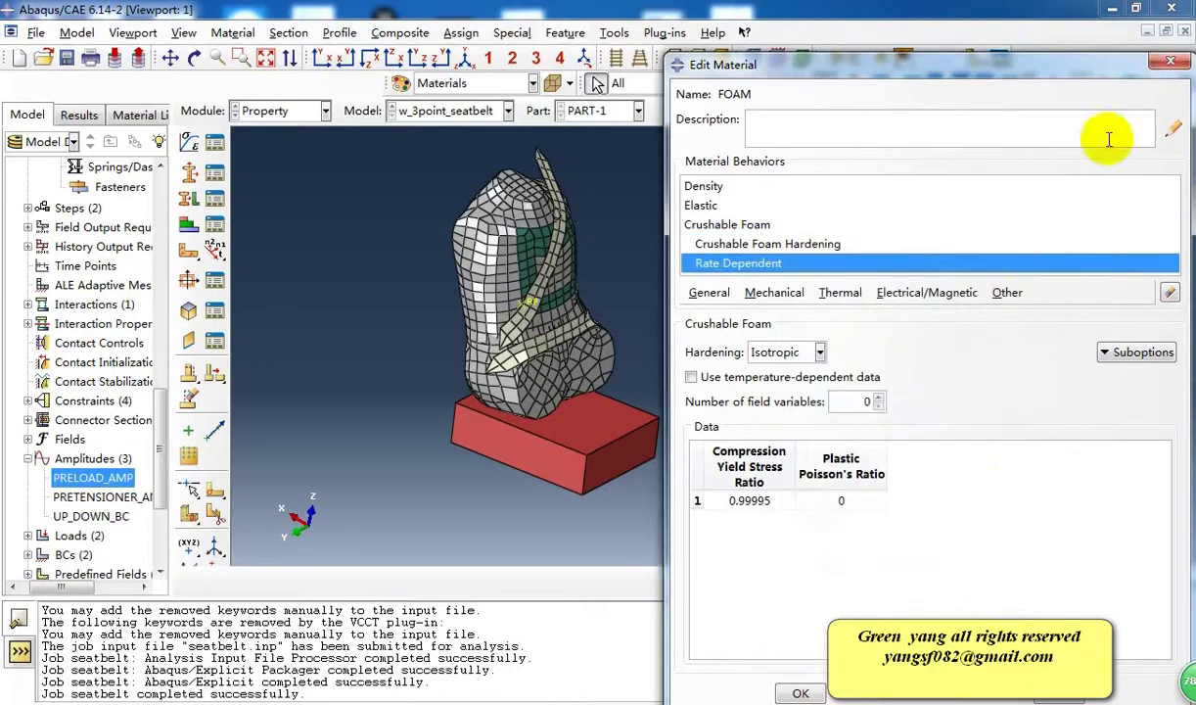
pyautogui.click(1172, 61)
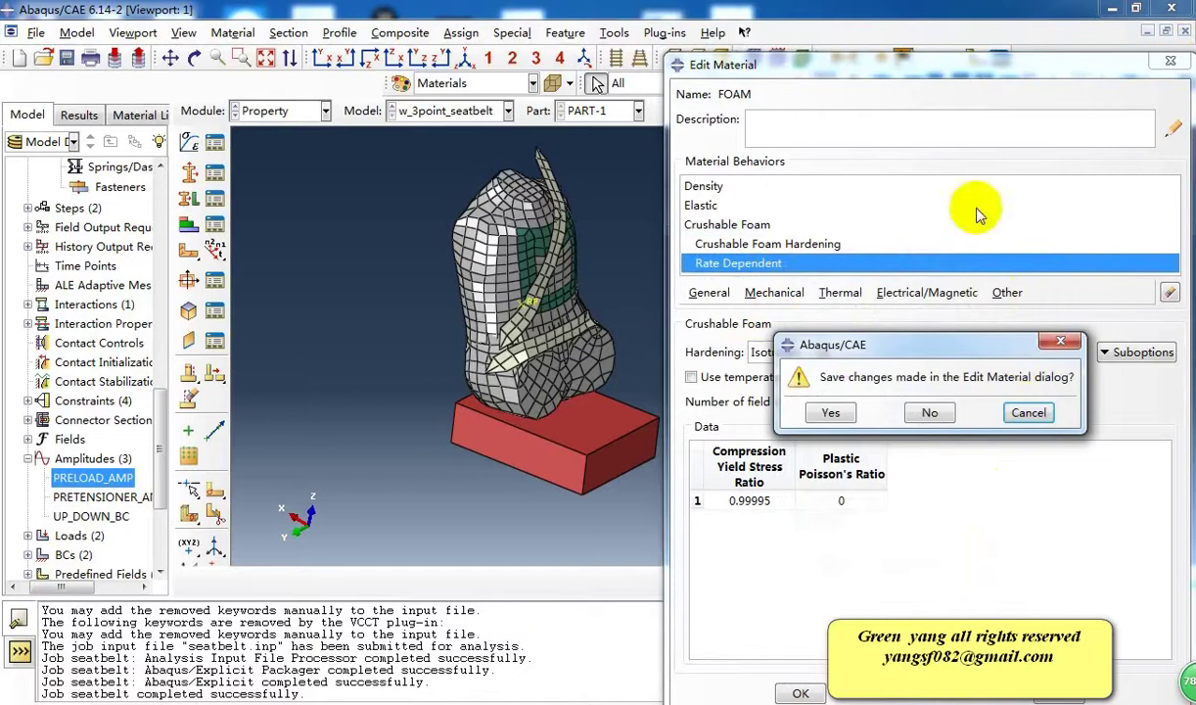
pyautogui.click(933, 412)
# - Open the STEEL material, showing its 7.82E-009 density
pyautogui.click(852, 293)
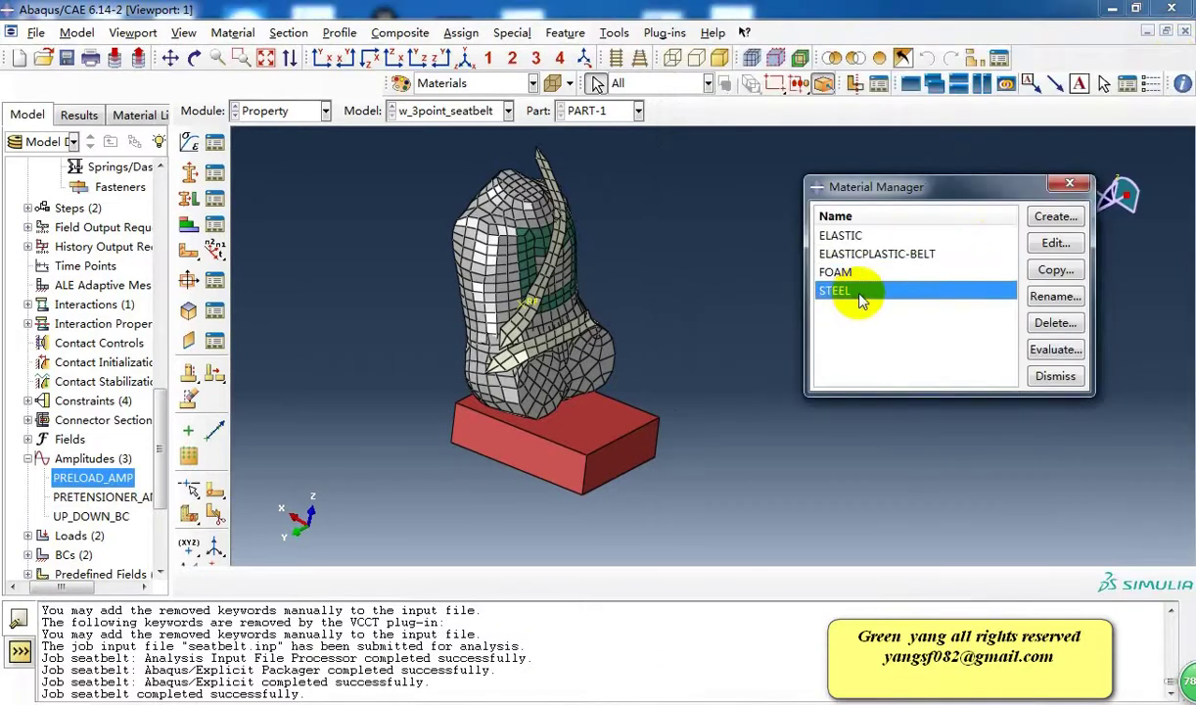
pyautogui.doubleClick(860, 300)
pyautogui.keyDown('ctrl'); pyautogui.keyDown('alt'); pyautogui.moveTo(364, 410); pyautogui.dragTo(483, 377); pyautogui.keyUp('alt'); pyautogui.keyUp('ctrl')
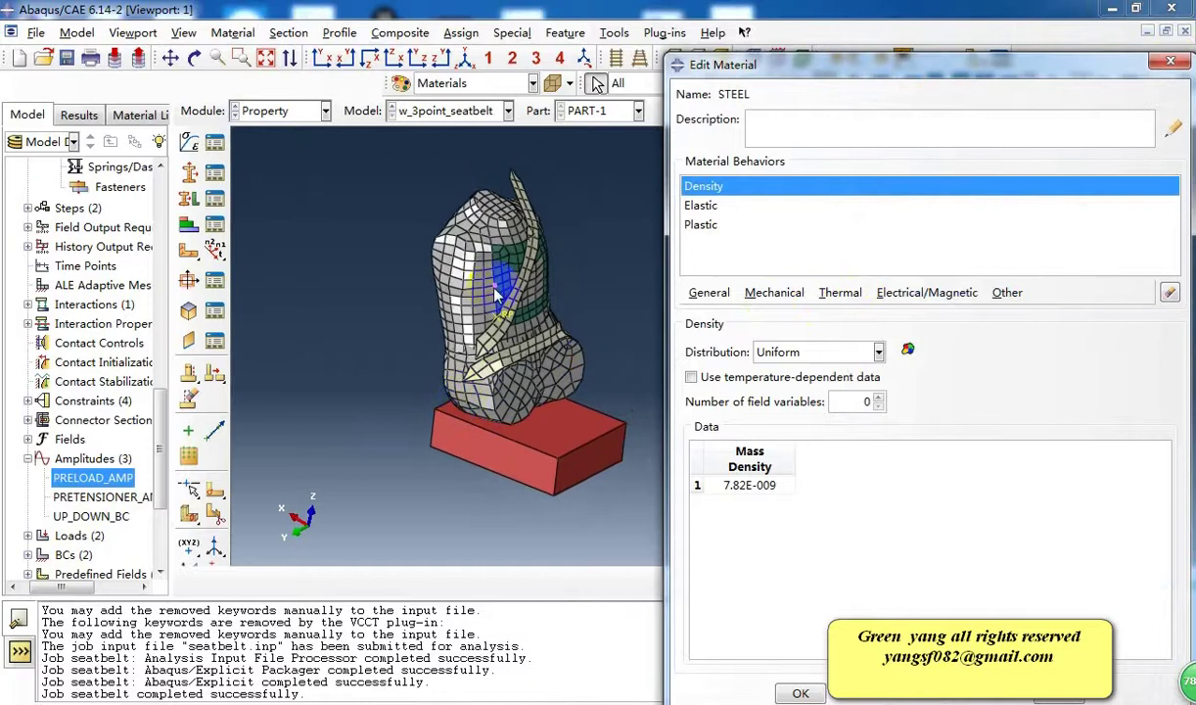
pyautogui.keyDown('ctrl'); pyautogui.keyDown('alt'); pyautogui.moveTo(496, 294); pyautogui.dragTo(500, 269); pyautogui.keyUp('alt'); pyautogui.keyUp('ctrl')
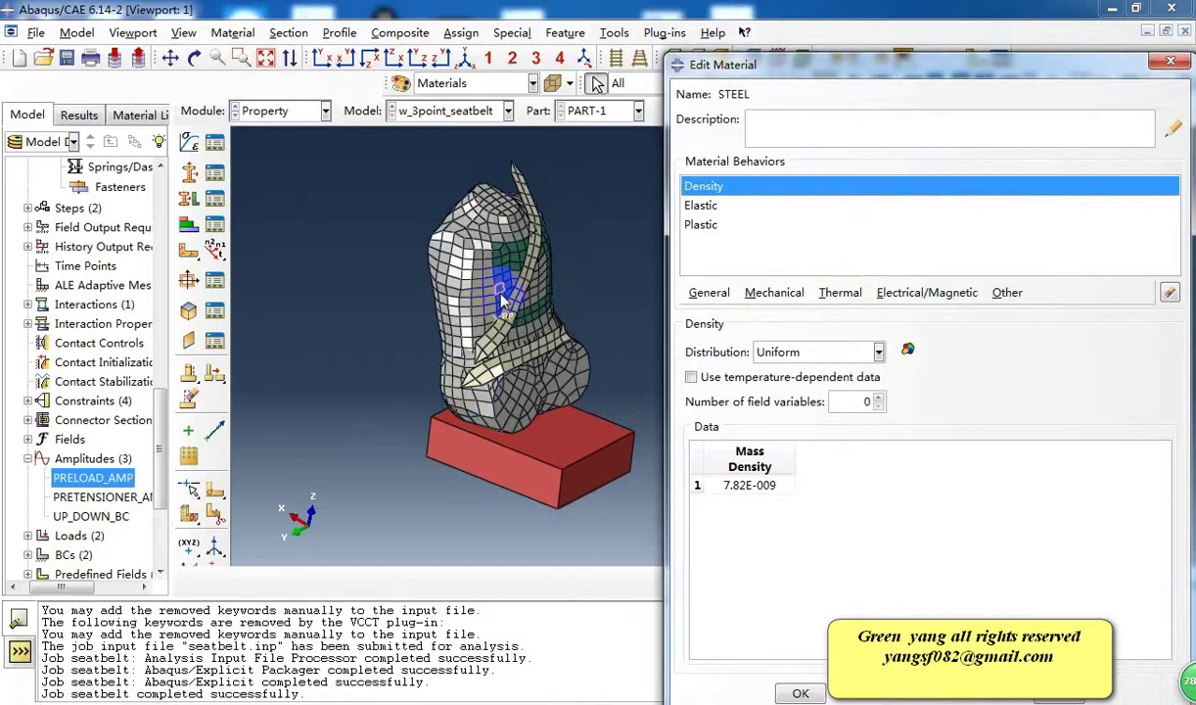
pyautogui.keyDown('ctrl'); pyautogui.keyDown('alt'); pyautogui.moveTo(431, 357); pyautogui.dragTo(472, 396); pyautogui.keyUp('alt'); pyautogui.keyUp('ctrl')
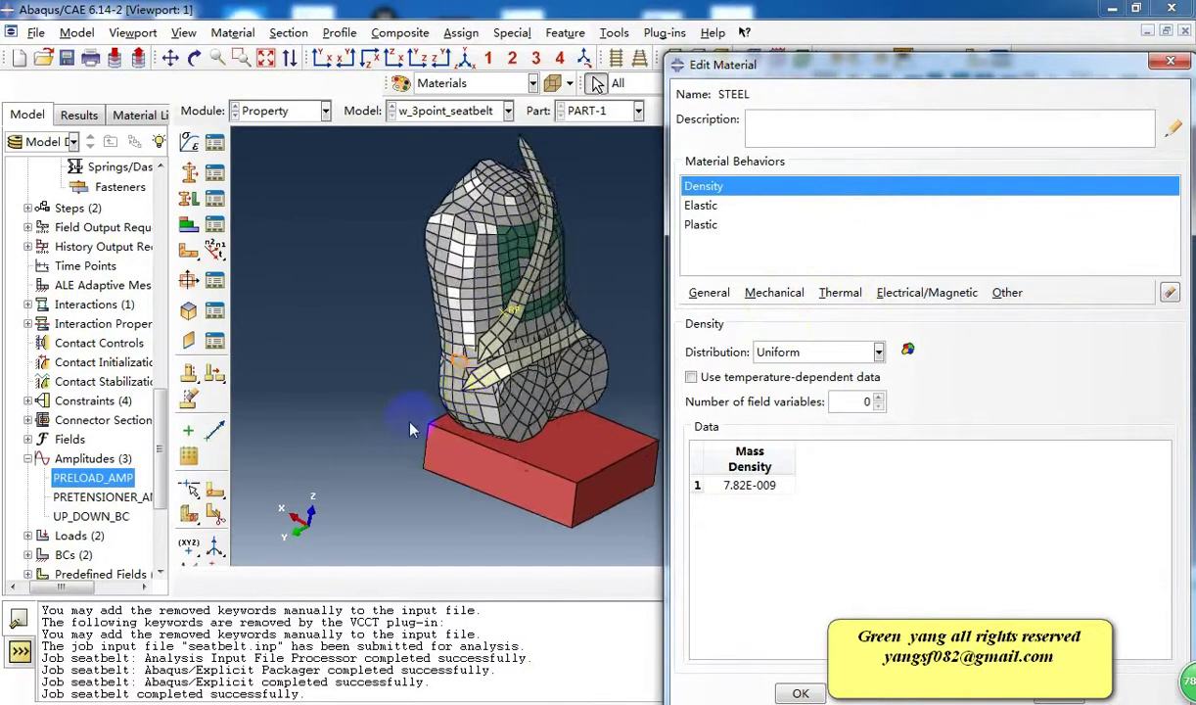
pyautogui.keyDown('ctrl'); pyautogui.keyDown('alt'); pyautogui.moveTo(411, 429); pyautogui.dragTo(519, 392); pyautogui.keyUp('alt'); pyautogui.keyUp('ctrl')
# - Review STEEL's Elastic (207000, 0.3) and Plastic data, then close the editor and Material Manager
pyautogui.click(710, 203)
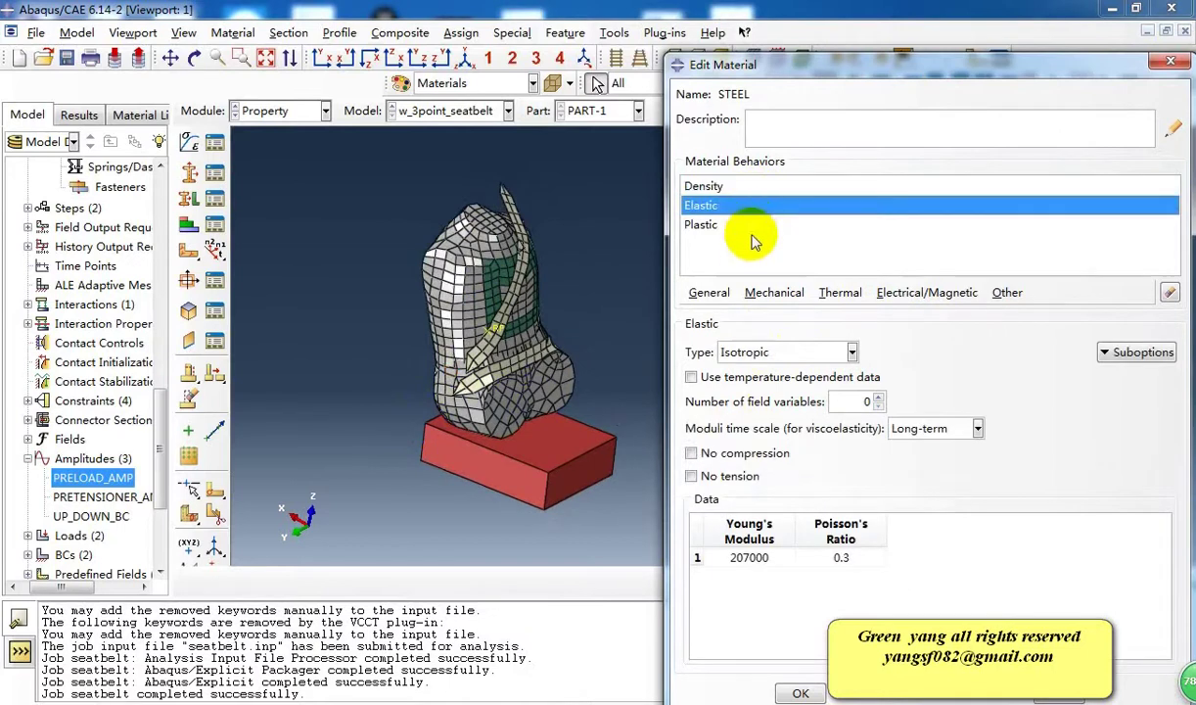
pyautogui.click(715, 224)
pyautogui.click(727, 204)
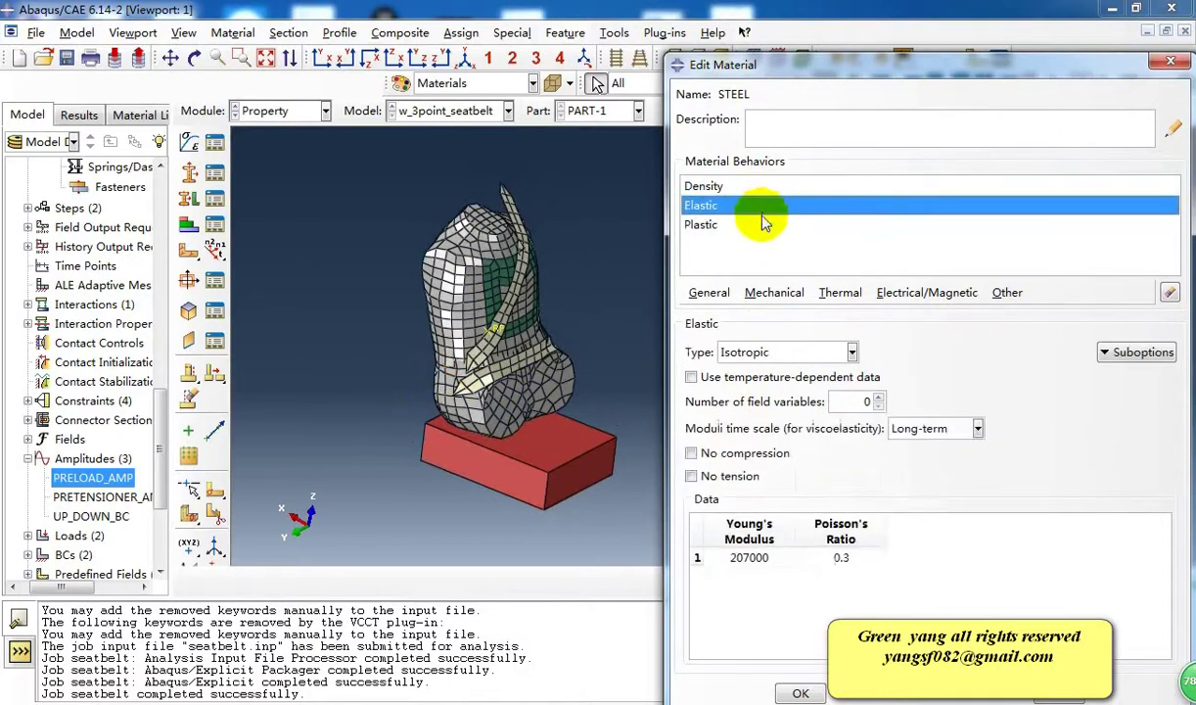
pyautogui.click(764, 225)
pyautogui.click(1171, 62)
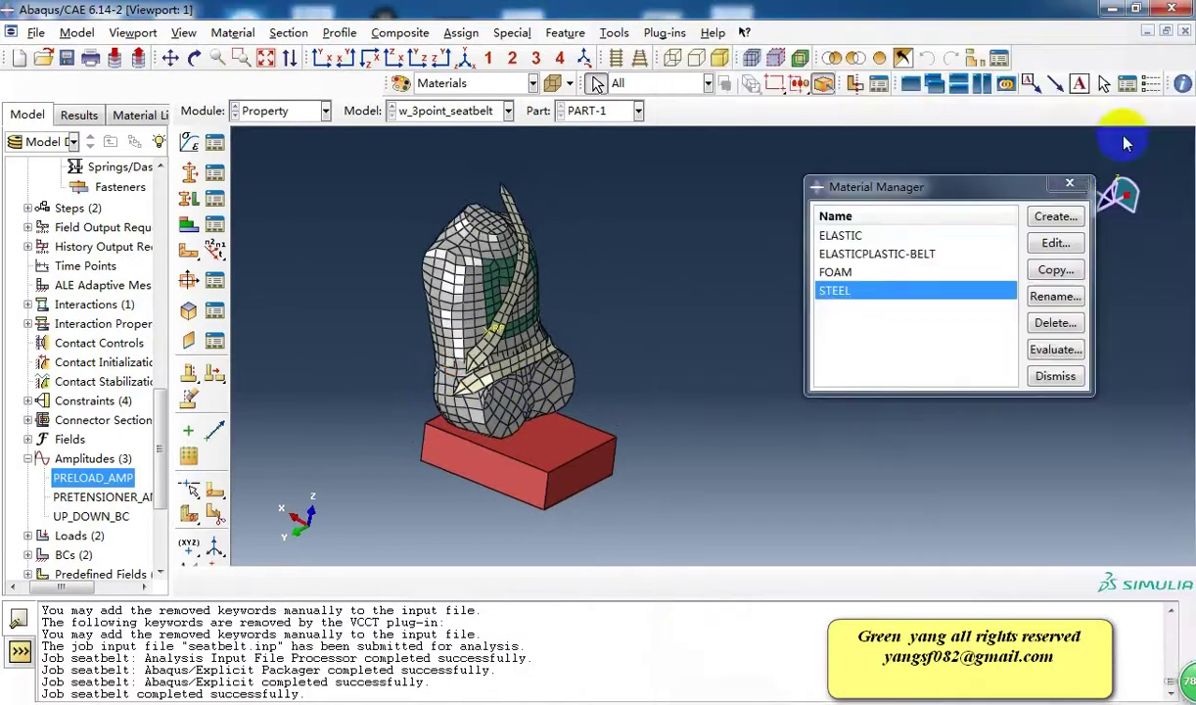
pyautogui.click(1077, 183)
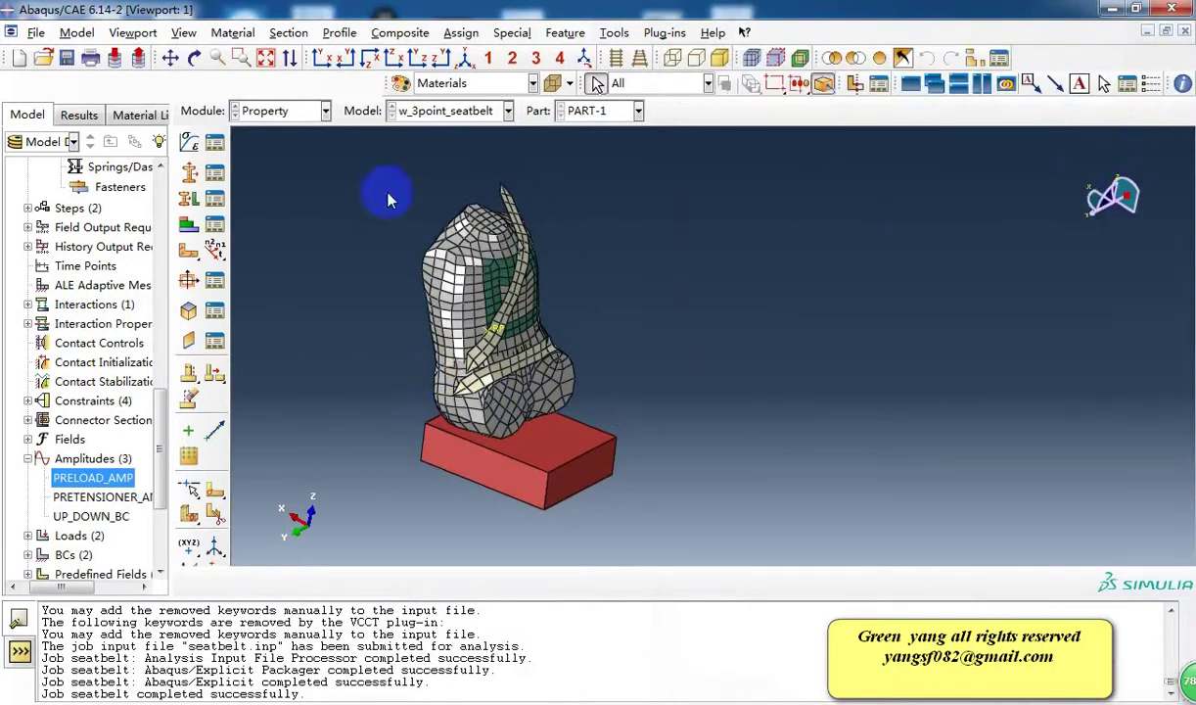
pyautogui.click(215, 178)
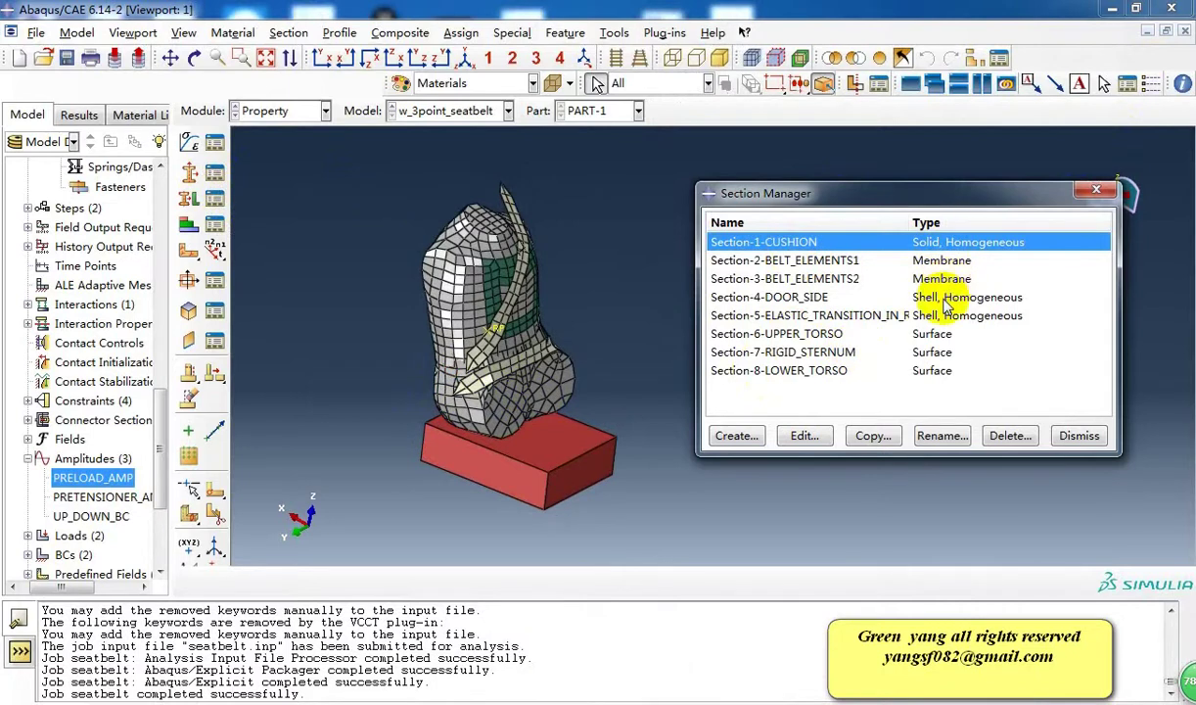
pyautogui.doubleClick(832, 334)
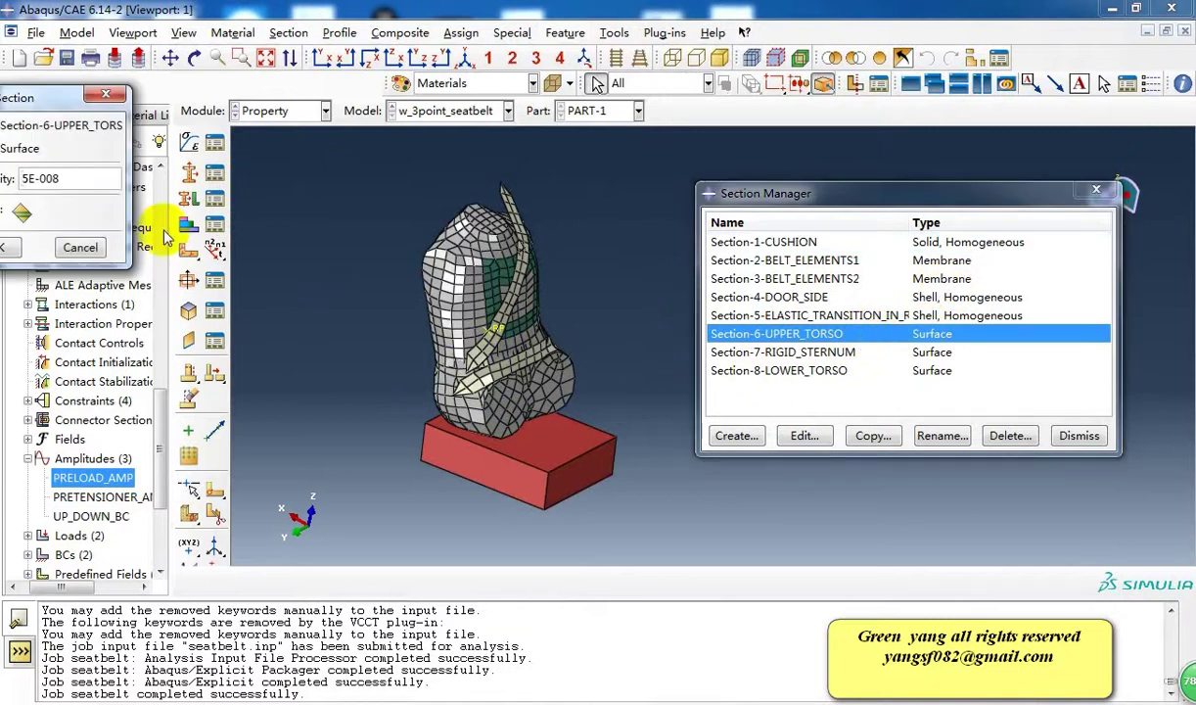
pyautogui.moveTo(45, 96); pyautogui.dragTo(441, 98)
pyautogui.click(475, 256)
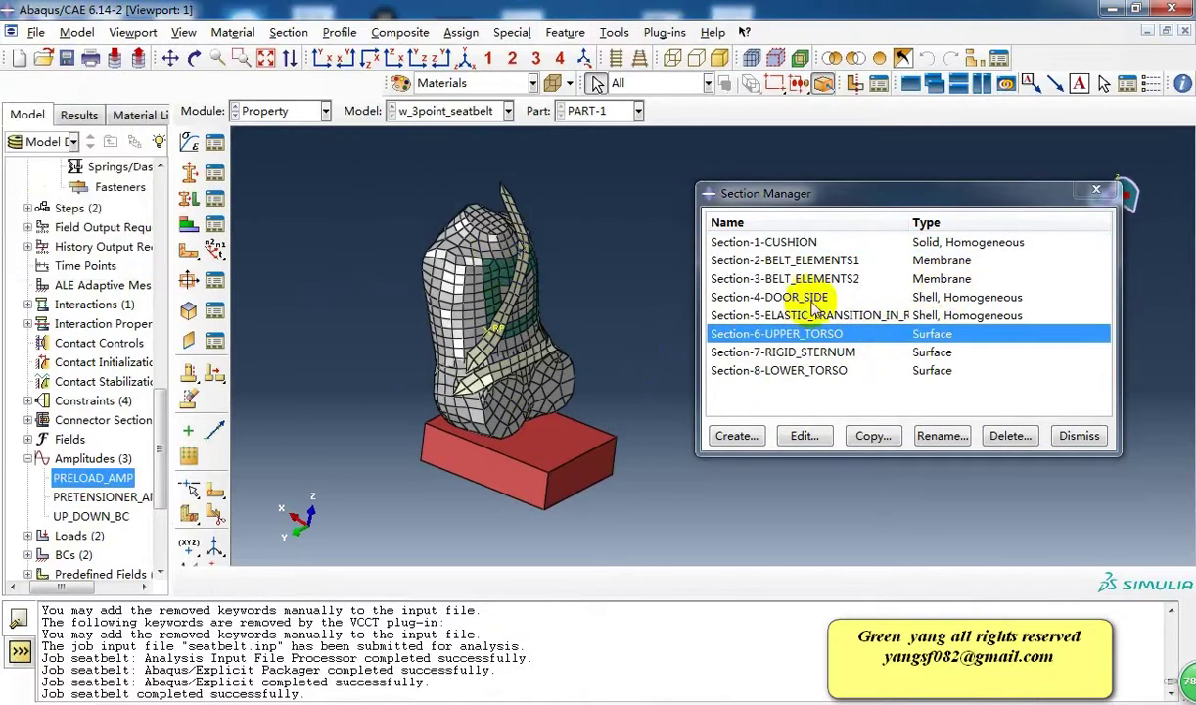
pyautogui.click(837, 245)
pyautogui.doubleClick(822, 261)
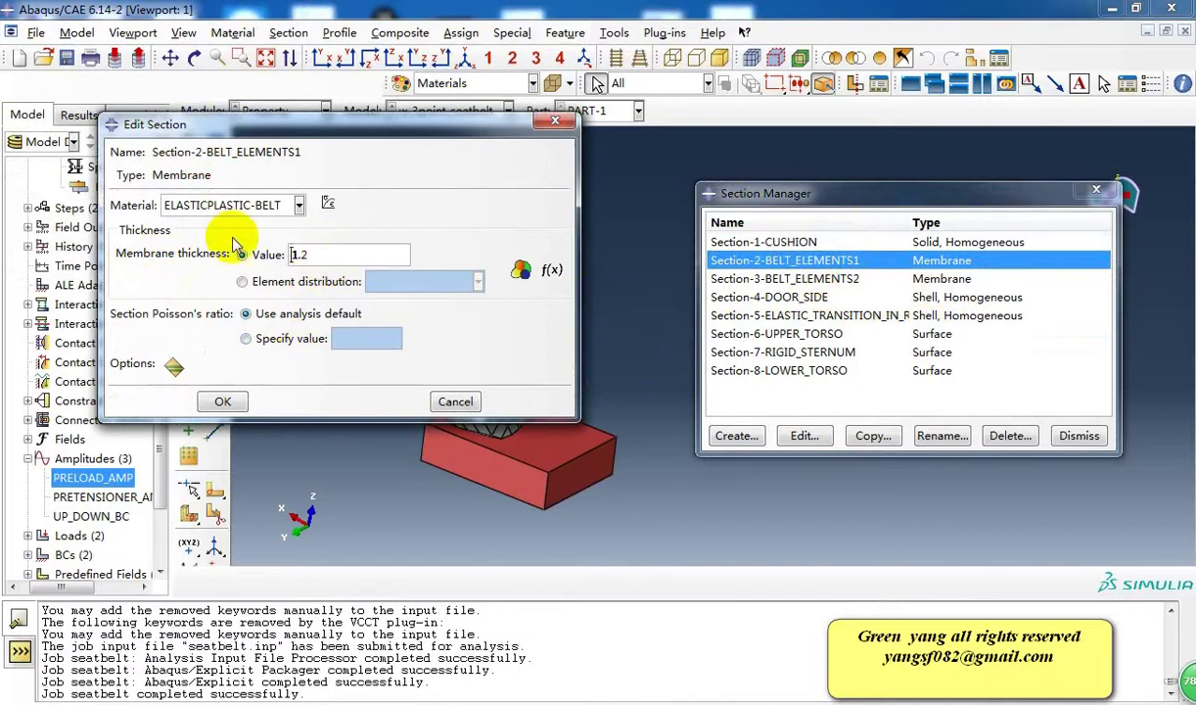
pyautogui.click(439, 401)
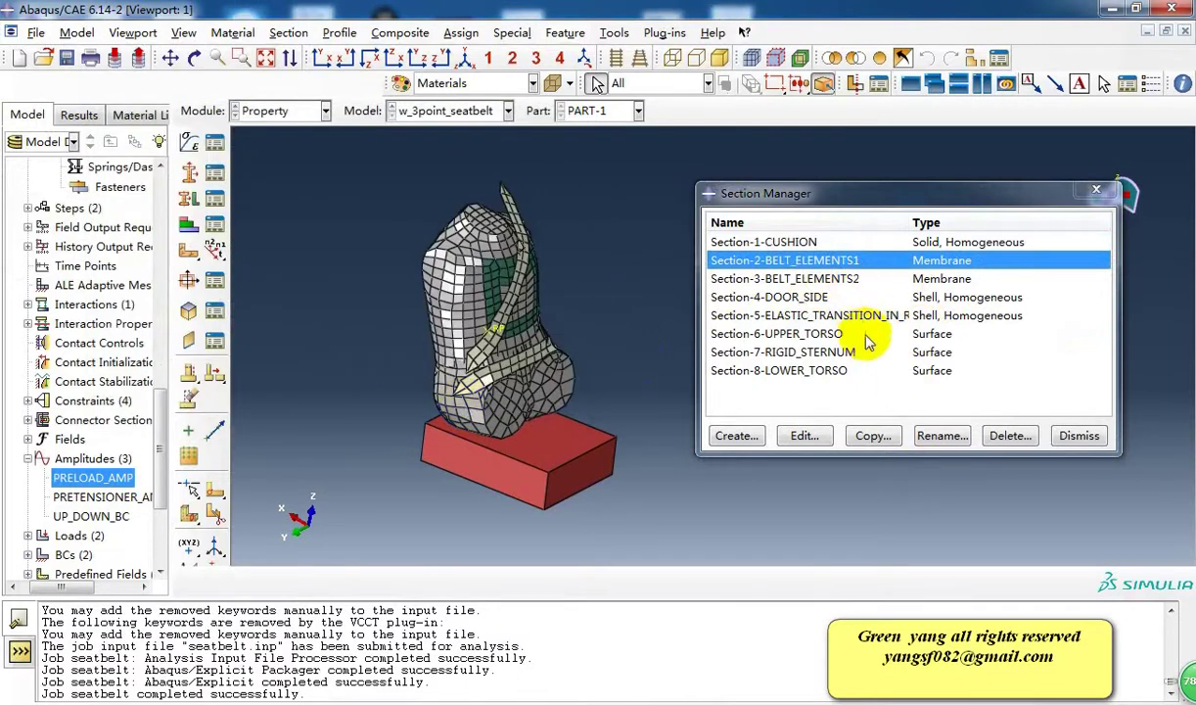
pyautogui.doubleClick(808, 296)
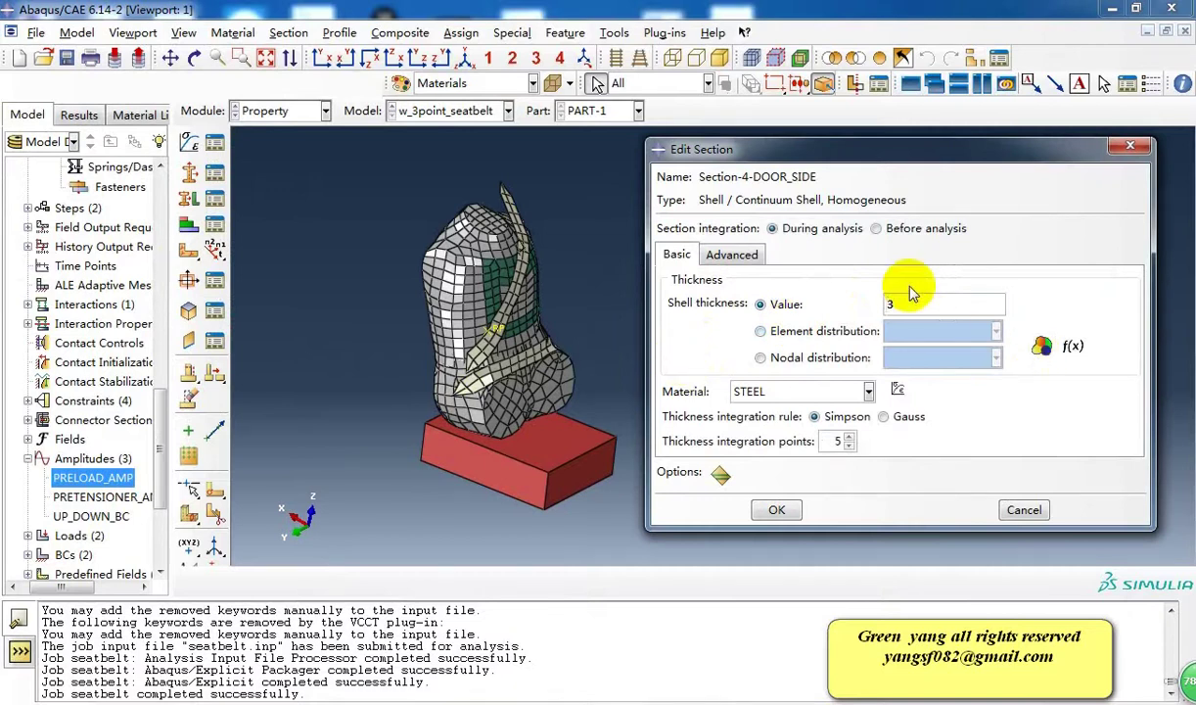
pyautogui.click(729, 257)
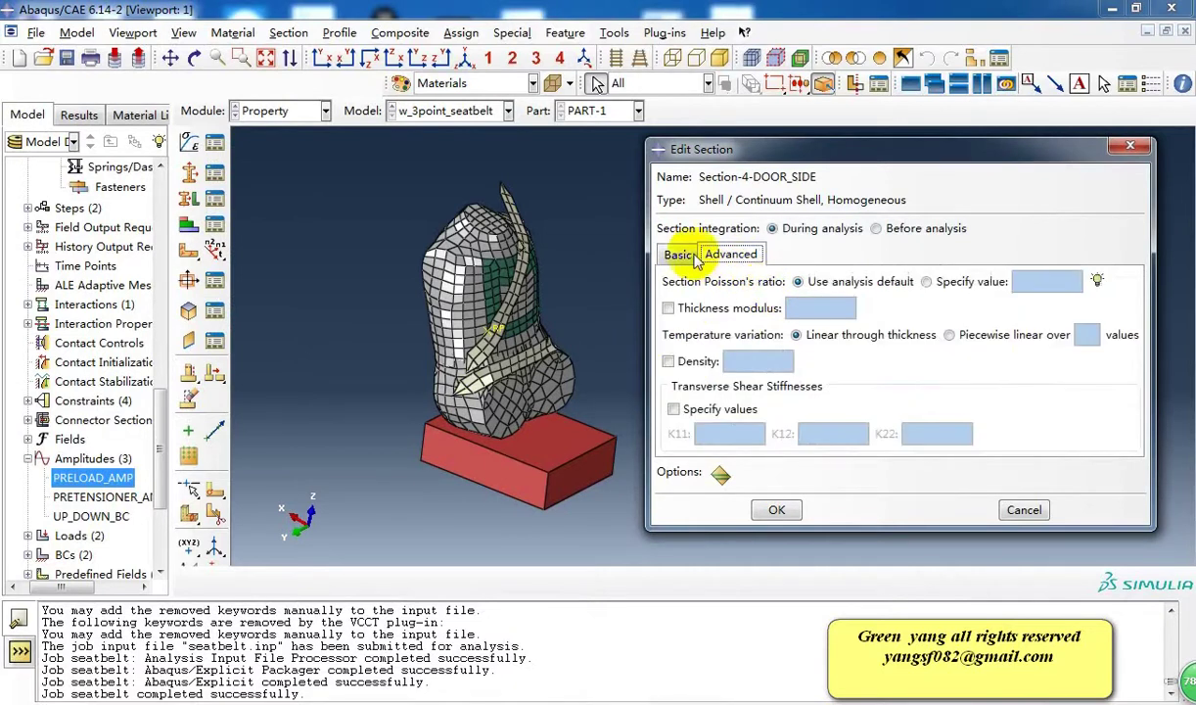
pyautogui.click(677, 255)
pyautogui.click(1130, 146)
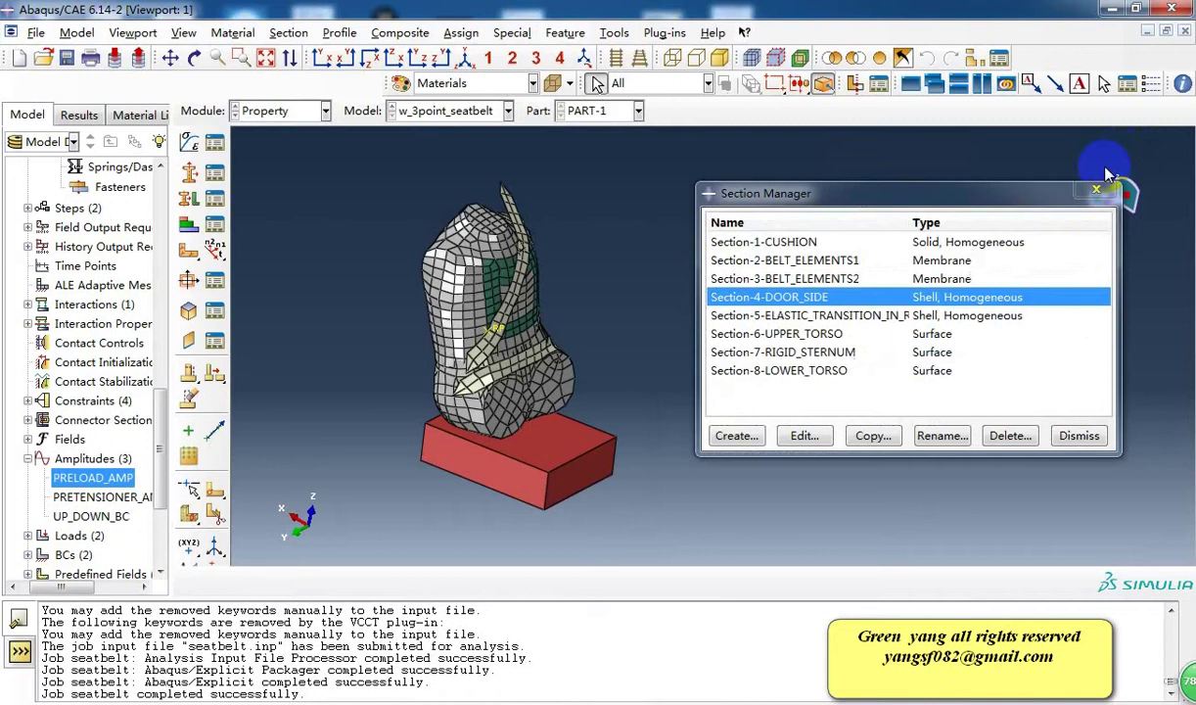
pyautogui.doubleClick(812, 335)
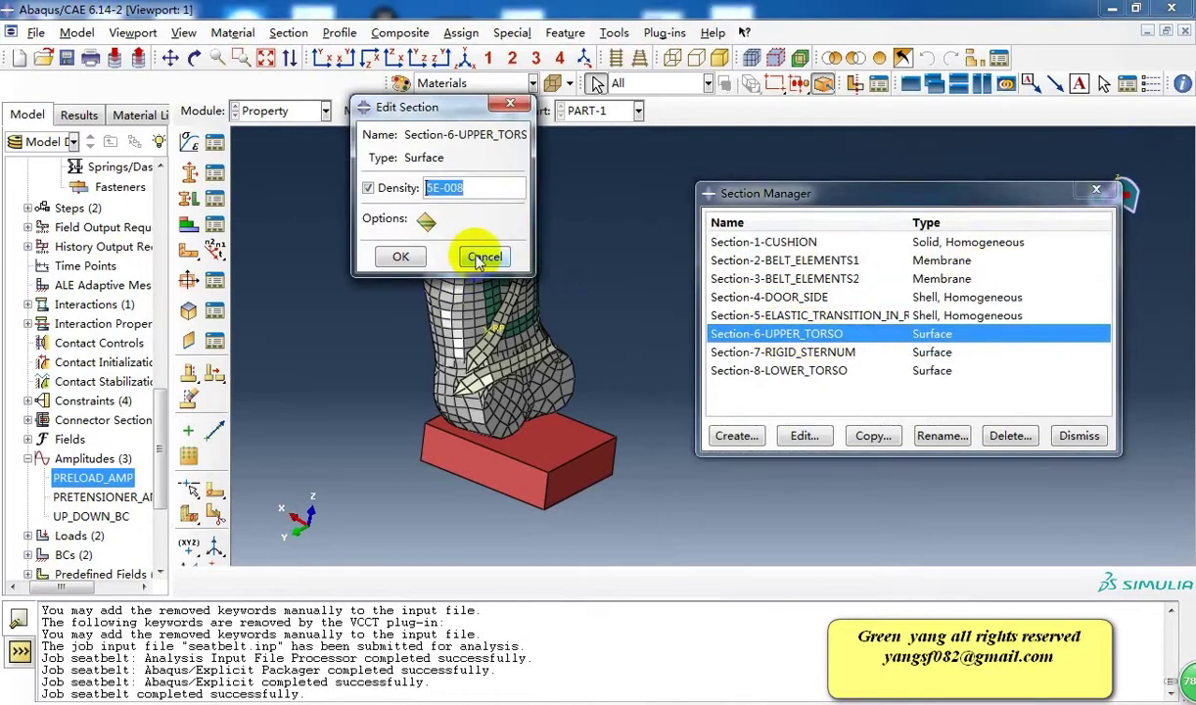
pyautogui.click(486, 258)
pyautogui.keyDown('ctrl'); pyautogui.keyDown('alt'); pyautogui.moveTo(528, 293); pyautogui.dragTo(255, 227); pyautogui.keyUp('alt'); pyautogui.keyUp('ctrl')
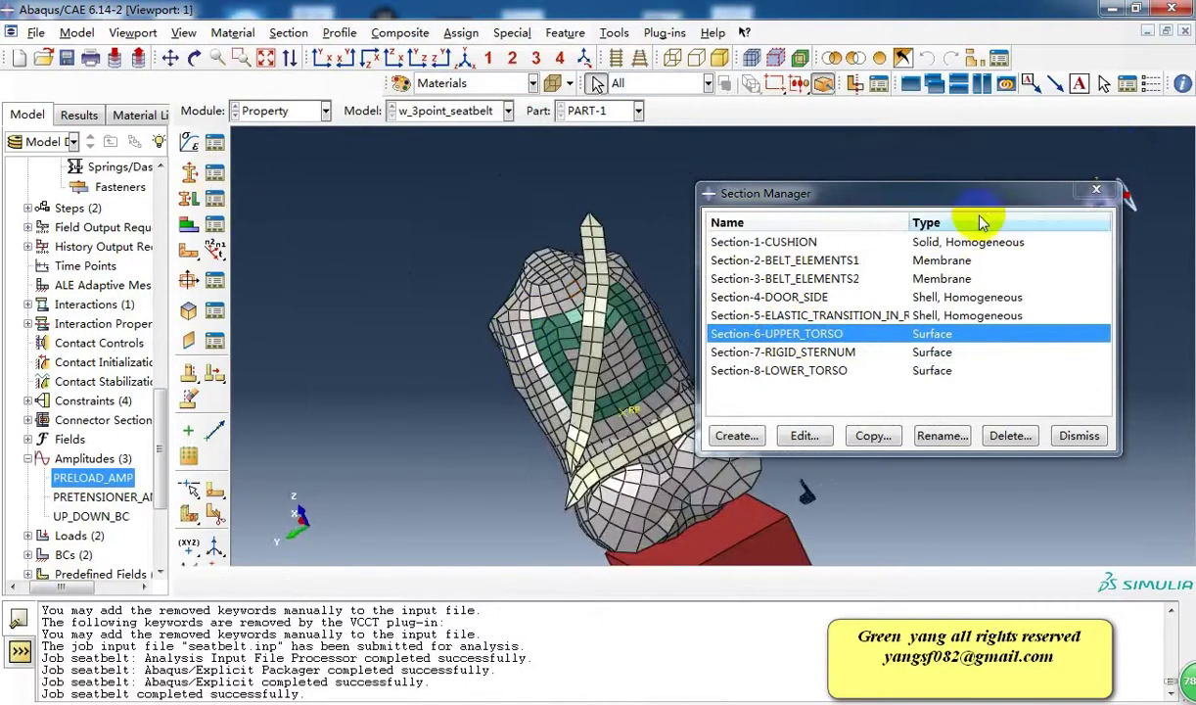
pyautogui.click(1097, 190)
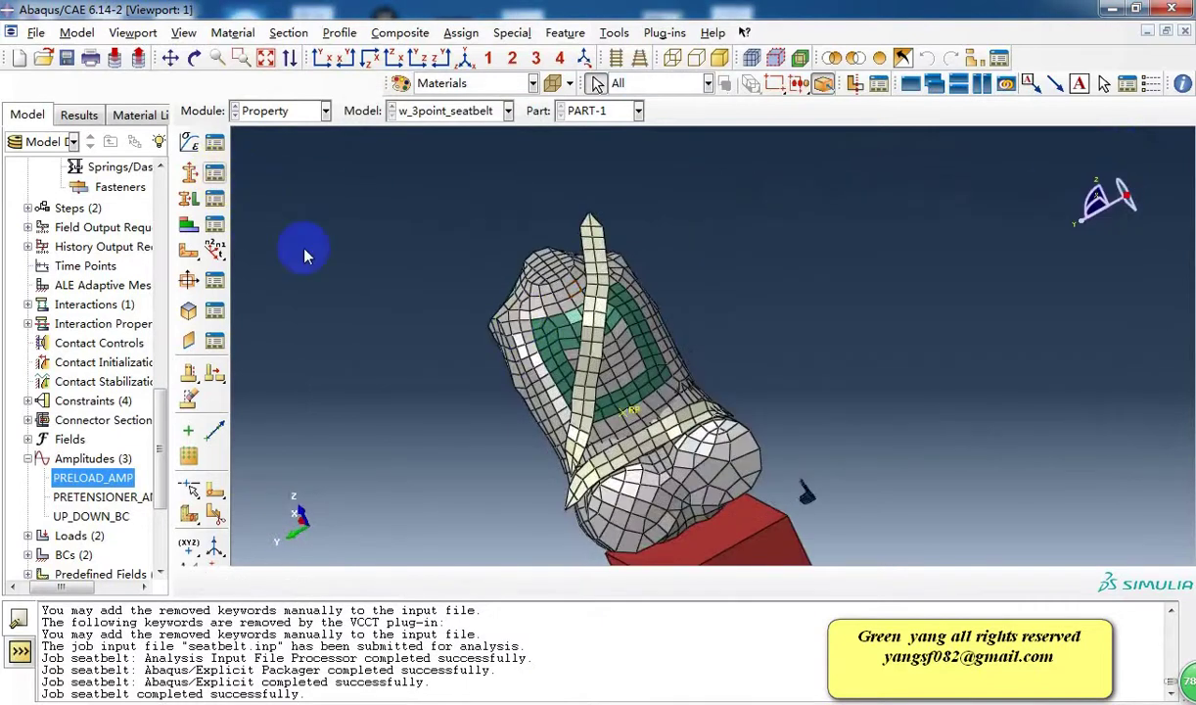
pyautogui.scroll(-2, 290, 237)
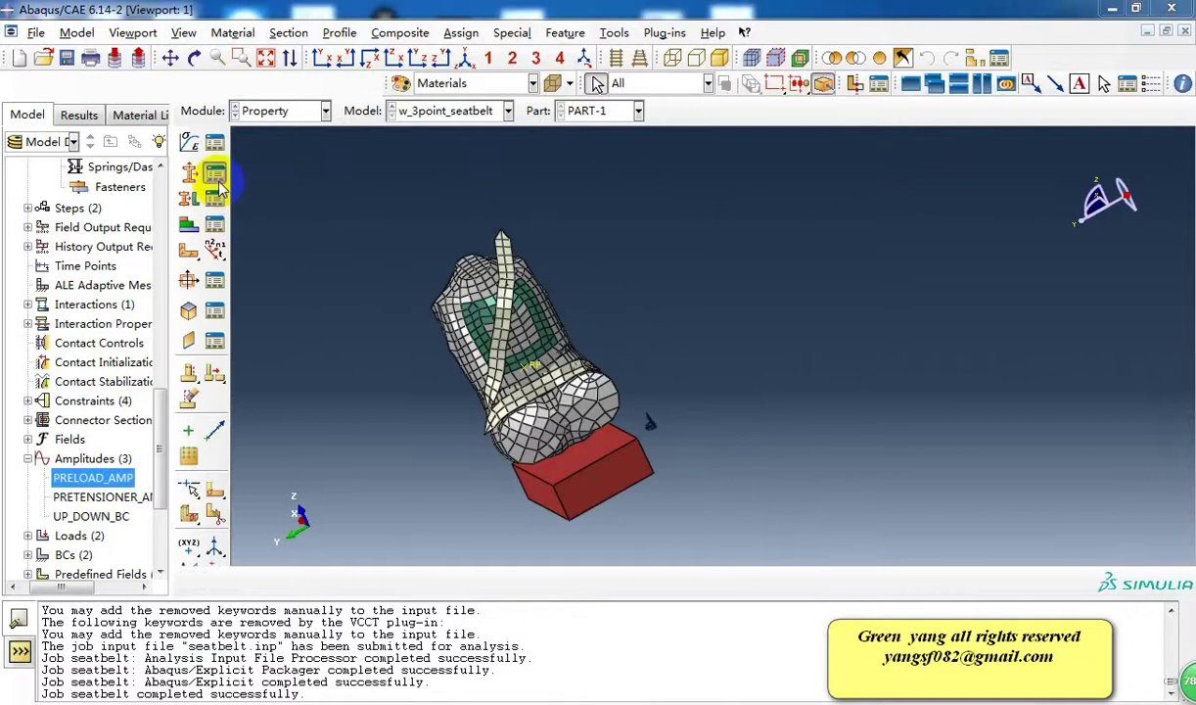
# - Open the Section Assignment Manager and browse to Section-6-UPPER_TORSO
pyautogui.click(215, 176)
pyautogui.click(215, 194)
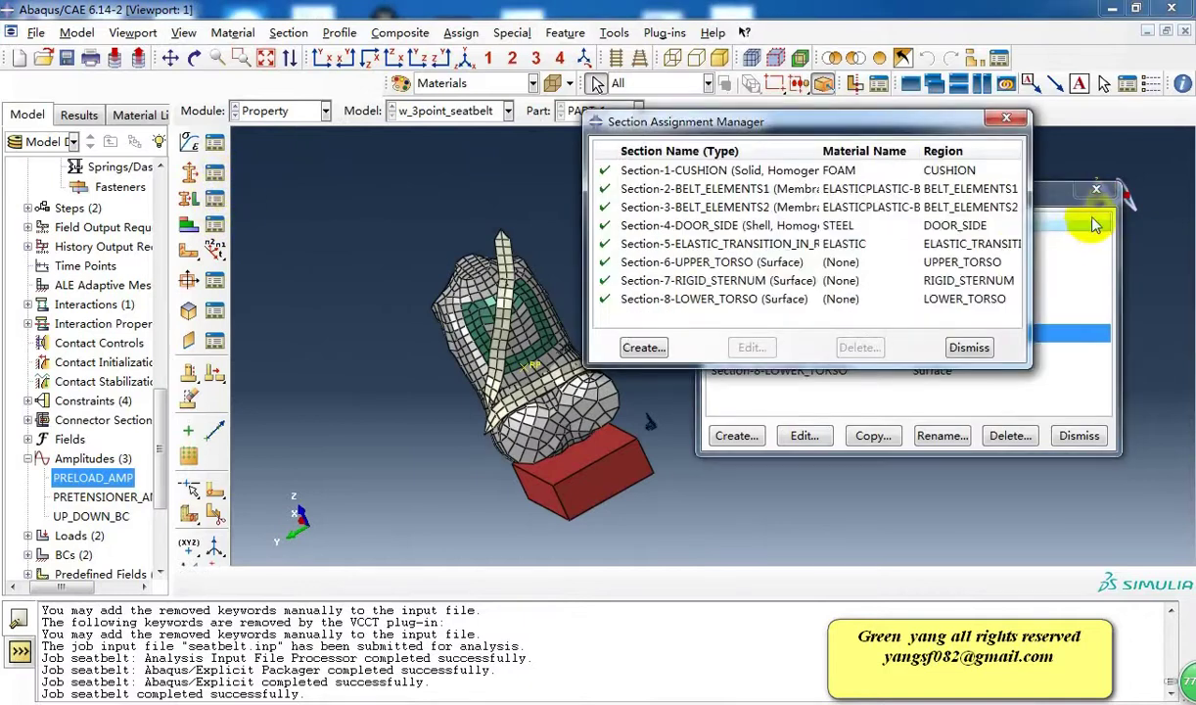
pyautogui.click(1079, 219)
pyautogui.click(1097, 190)
pyautogui.moveTo(821, 118); pyautogui.dragTo(1015, 173)
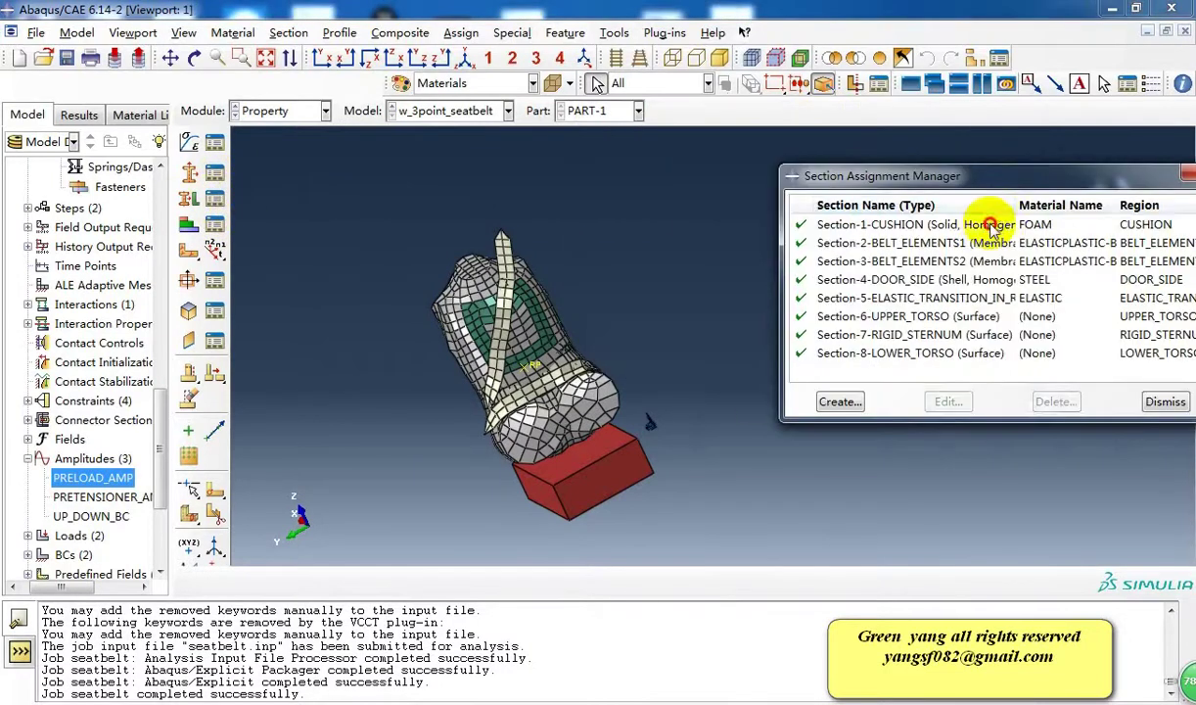
pyautogui.click(988, 224)
pyautogui.click(982, 299)
pyautogui.click(987, 333)
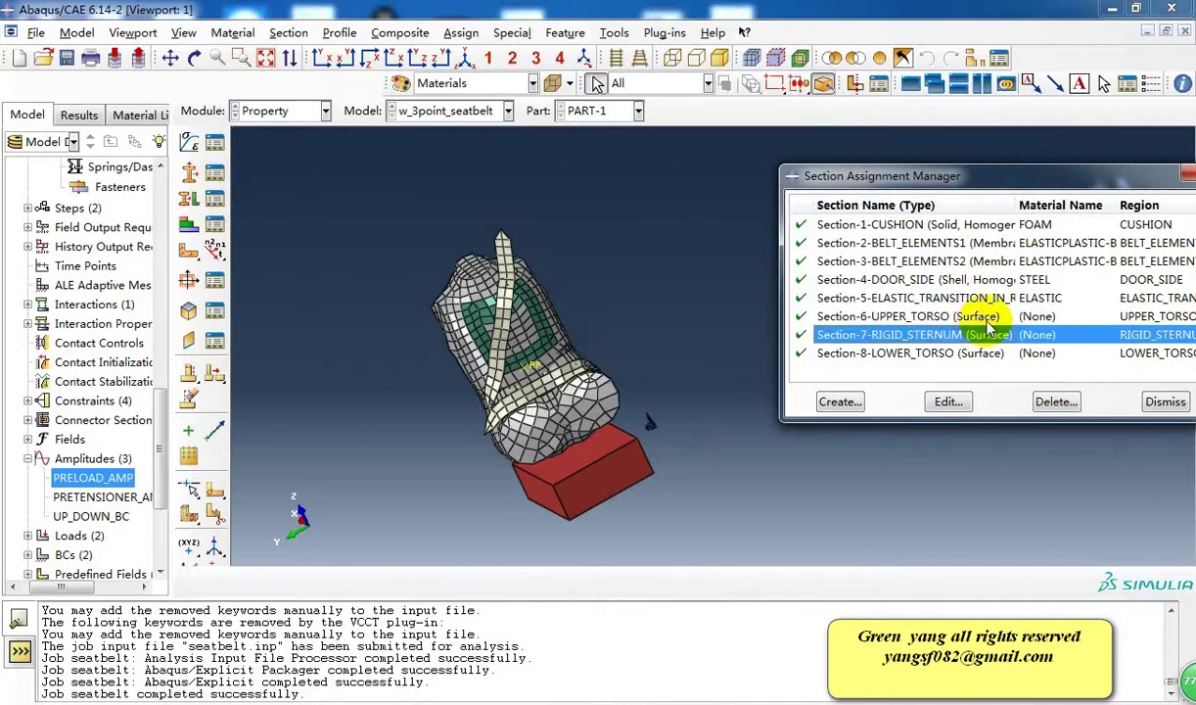
pyautogui.click(986, 319)
# - Inspect the Section-6 UPPER_TORSO assignment while reorienting the model, then close it
pyautogui.doubleClick(987, 318)
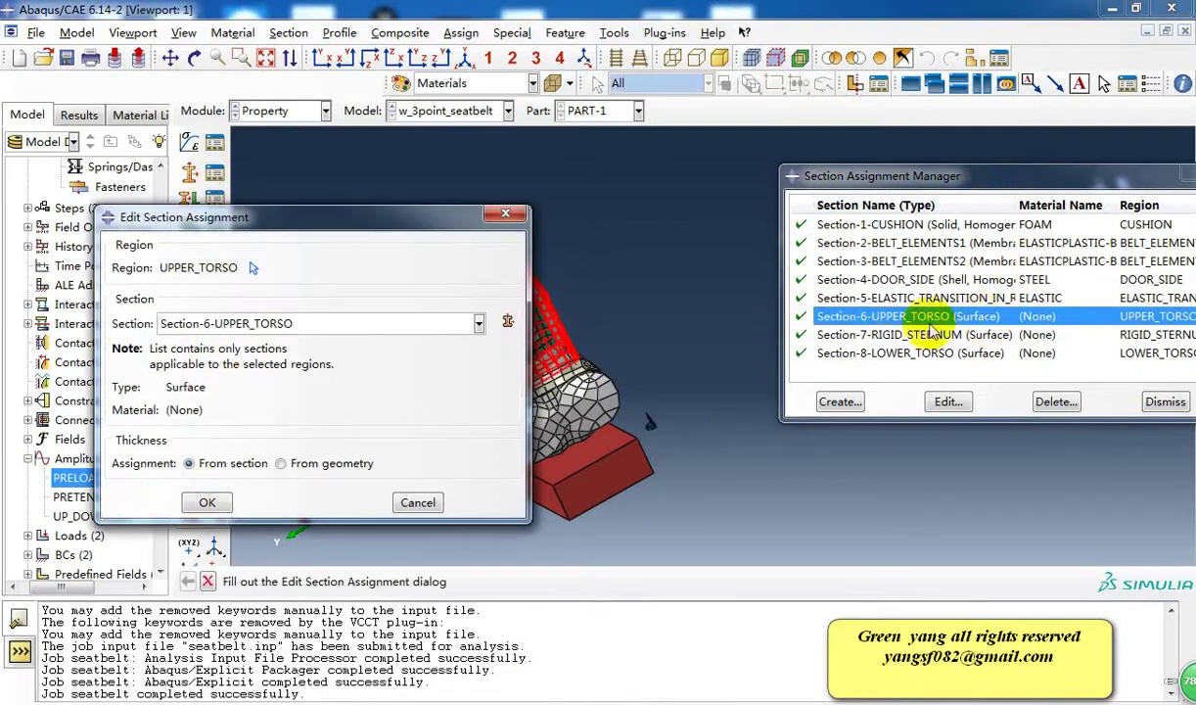
pyautogui.moveTo(367, 213); pyautogui.dragTo(301, 427)
pyautogui.keyDown('ctrl'); pyautogui.keyDown('alt'); pyautogui.moveTo(622, 272); pyautogui.dragTo(501, 306); pyautogui.keyUp('alt'); pyautogui.keyUp('ctrl')
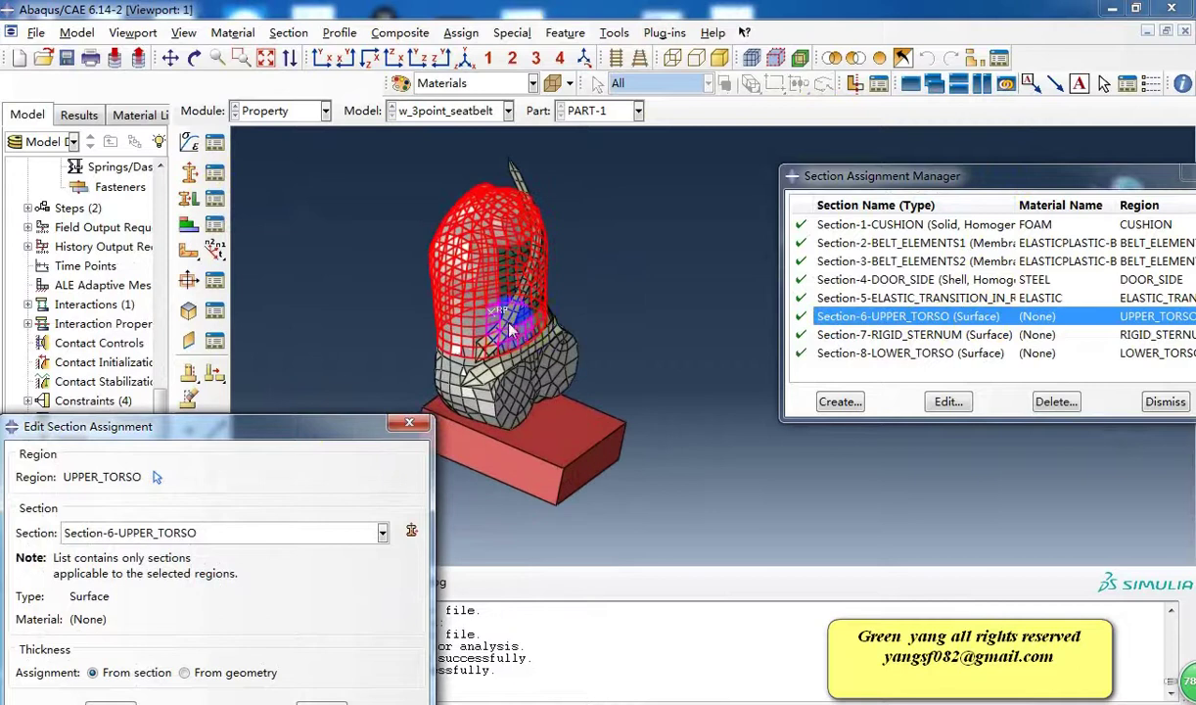
pyautogui.moveTo(290, 422); pyautogui.dragTo(298, 236)
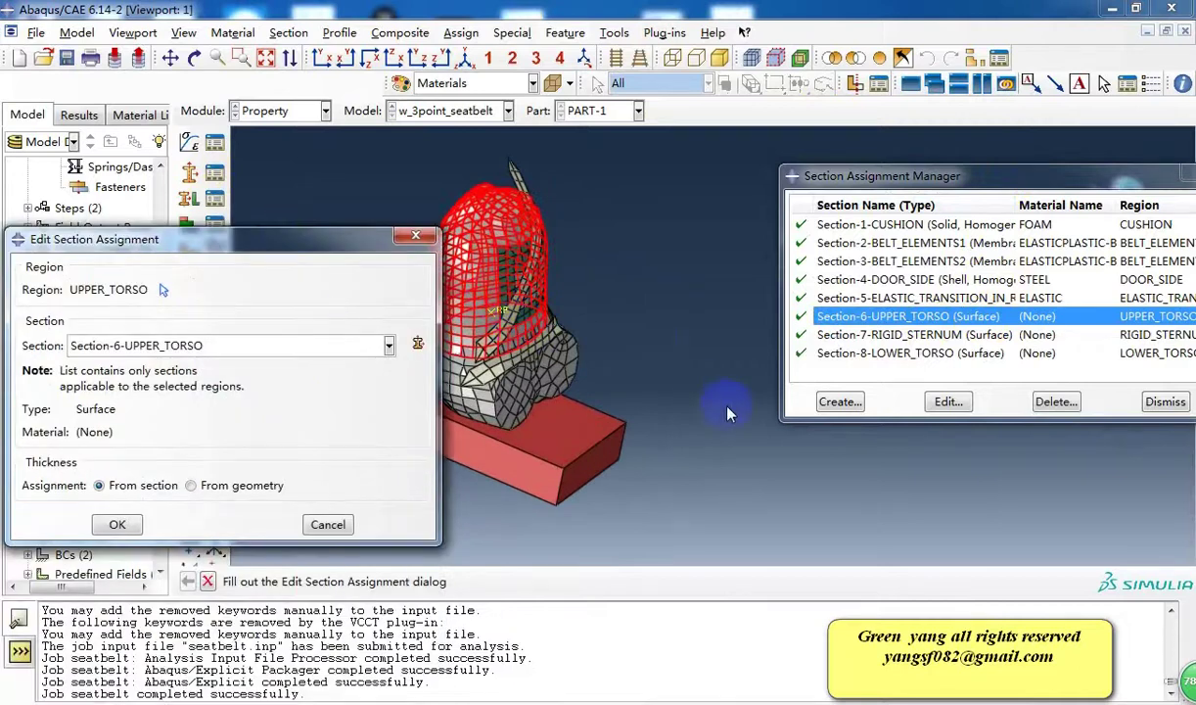
pyautogui.keyDown('ctrl'); pyautogui.keyDown('alt'); pyautogui.moveTo(716, 396); pyautogui.dragTo(428, 275); pyautogui.keyUp('alt'); pyautogui.keyUp('ctrl')
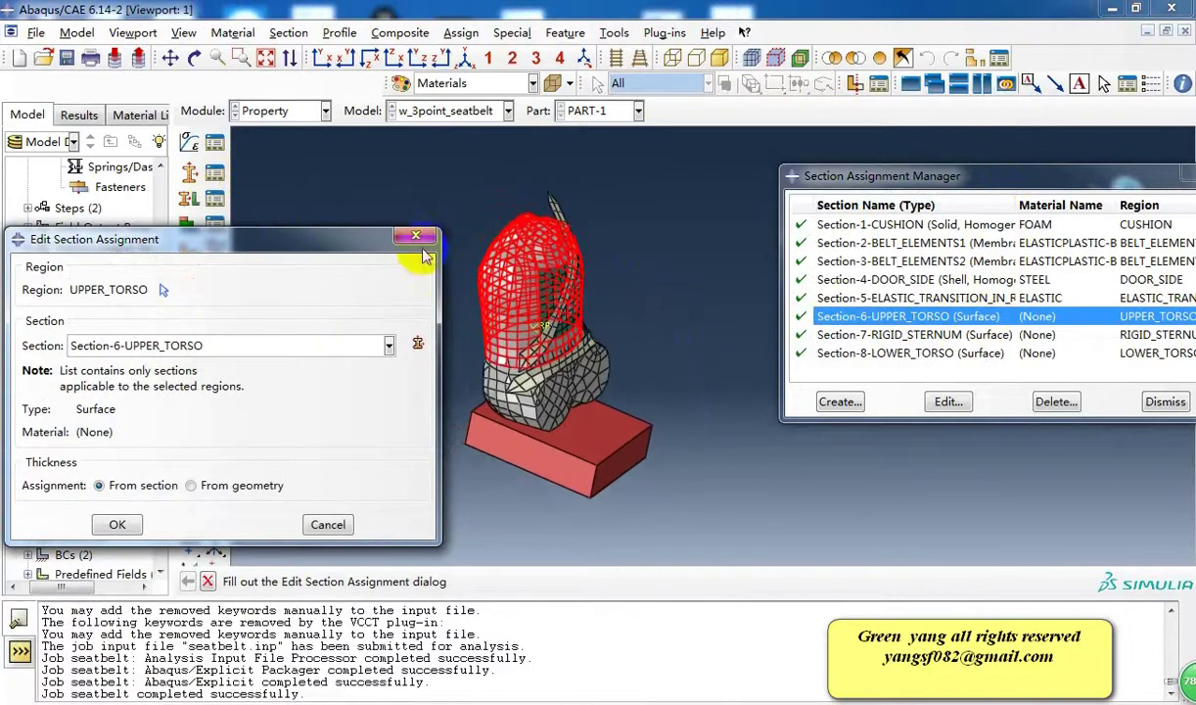
pyautogui.click(416, 238)
# - Inspect the Section-7 RIGID_STERNUM and Section-8 LOWER_TORSO assignments, then dismiss the manager
pyautogui.doubleClick(869, 333)
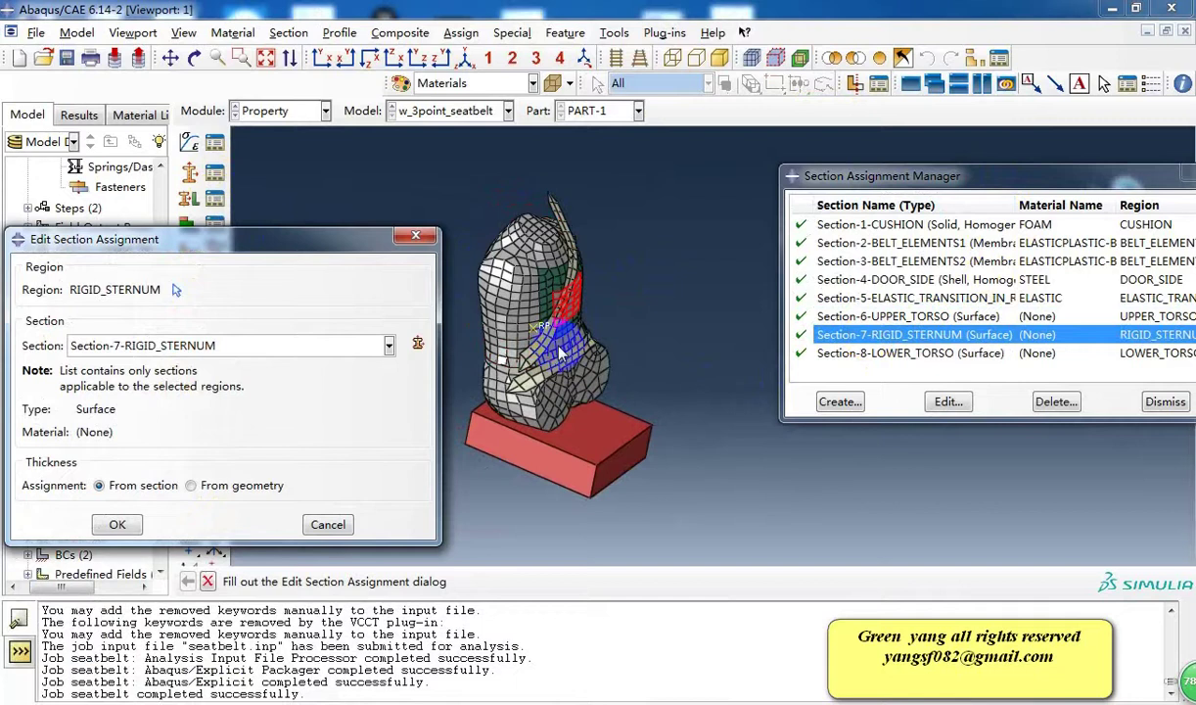
pyautogui.scroll(1, 550, 329)
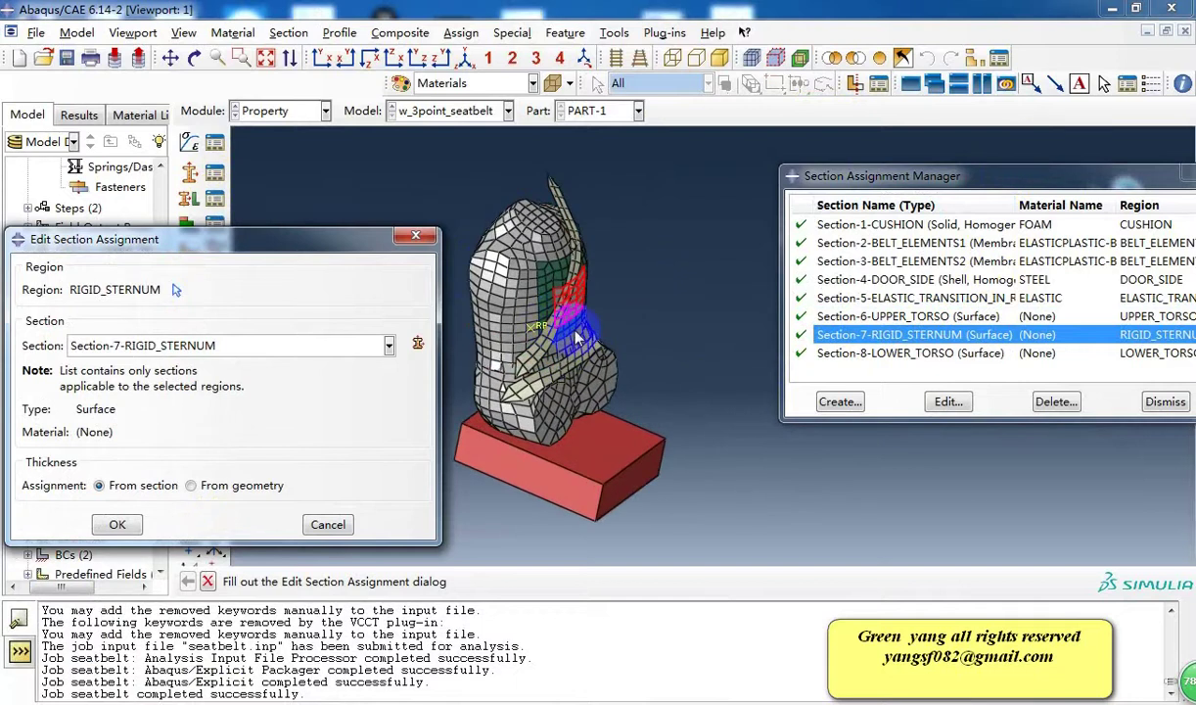
pyautogui.scroll(-1, 566, 341)
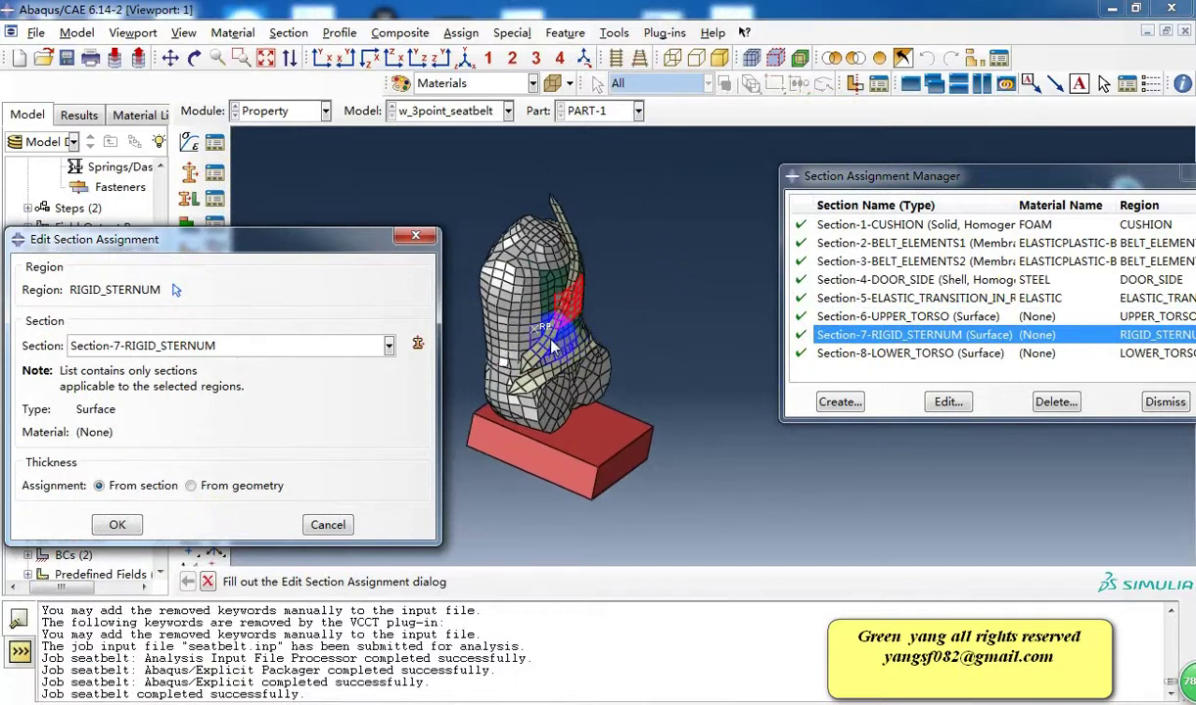
pyautogui.click(416, 235)
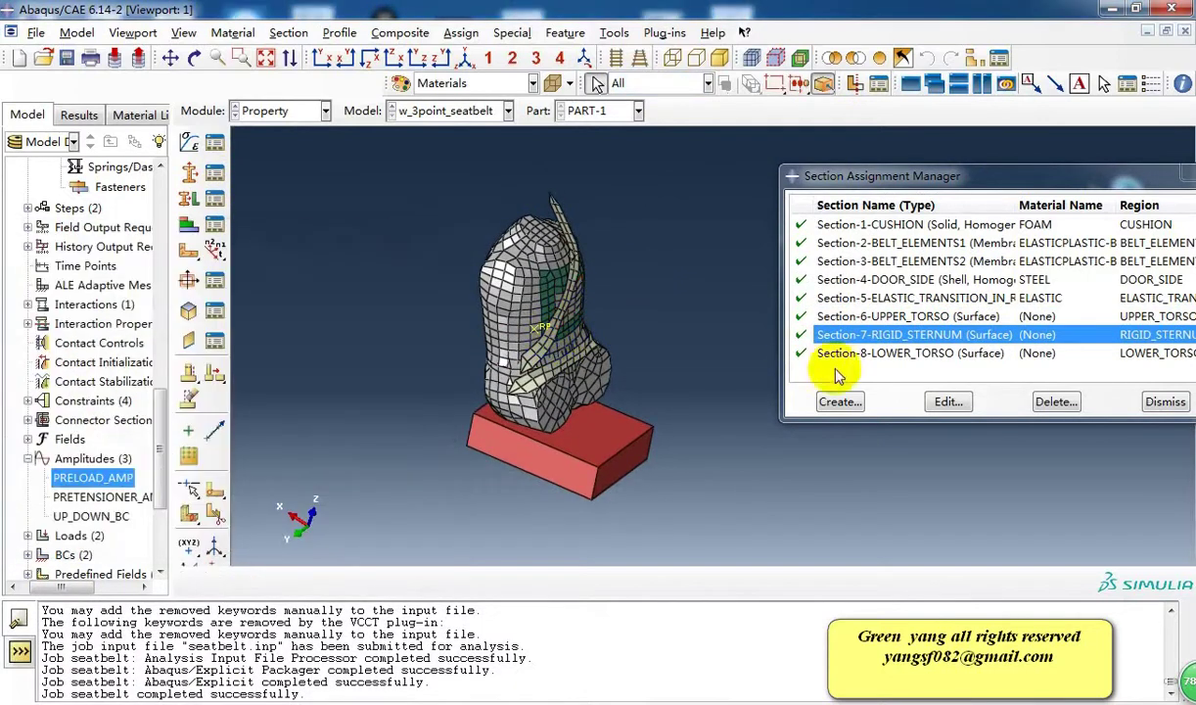
pyautogui.click(874, 358)
pyautogui.doubleClick(874, 361)
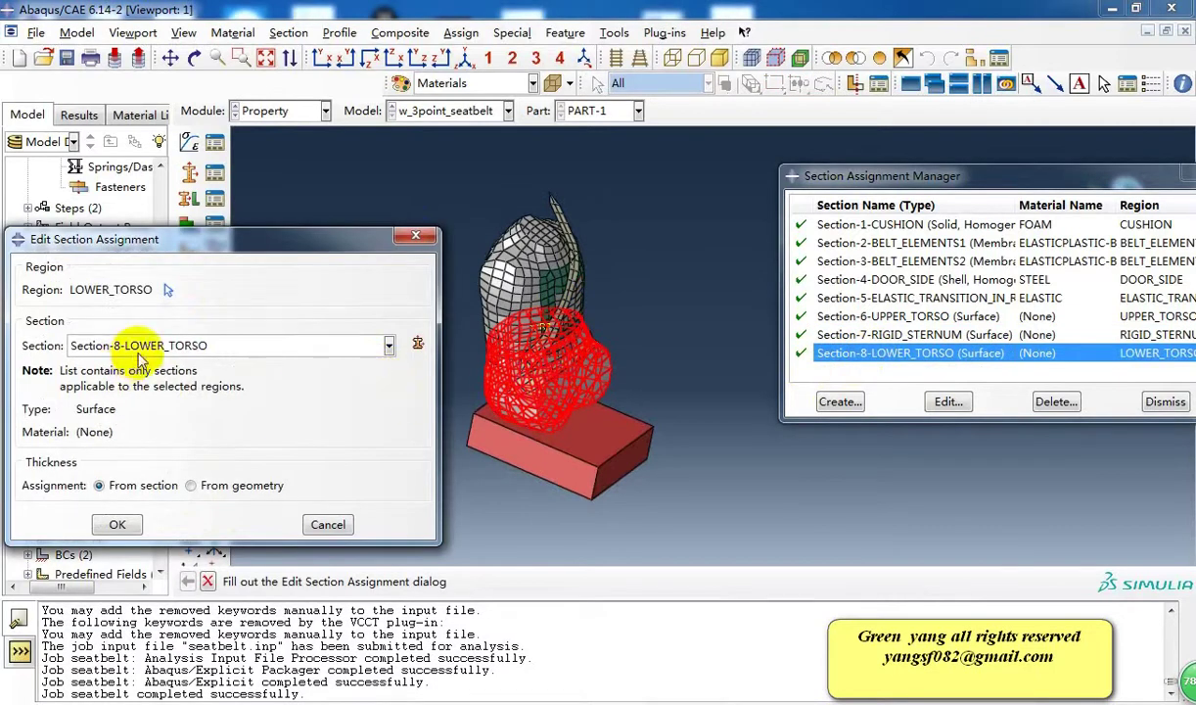
pyautogui.click(415, 236)
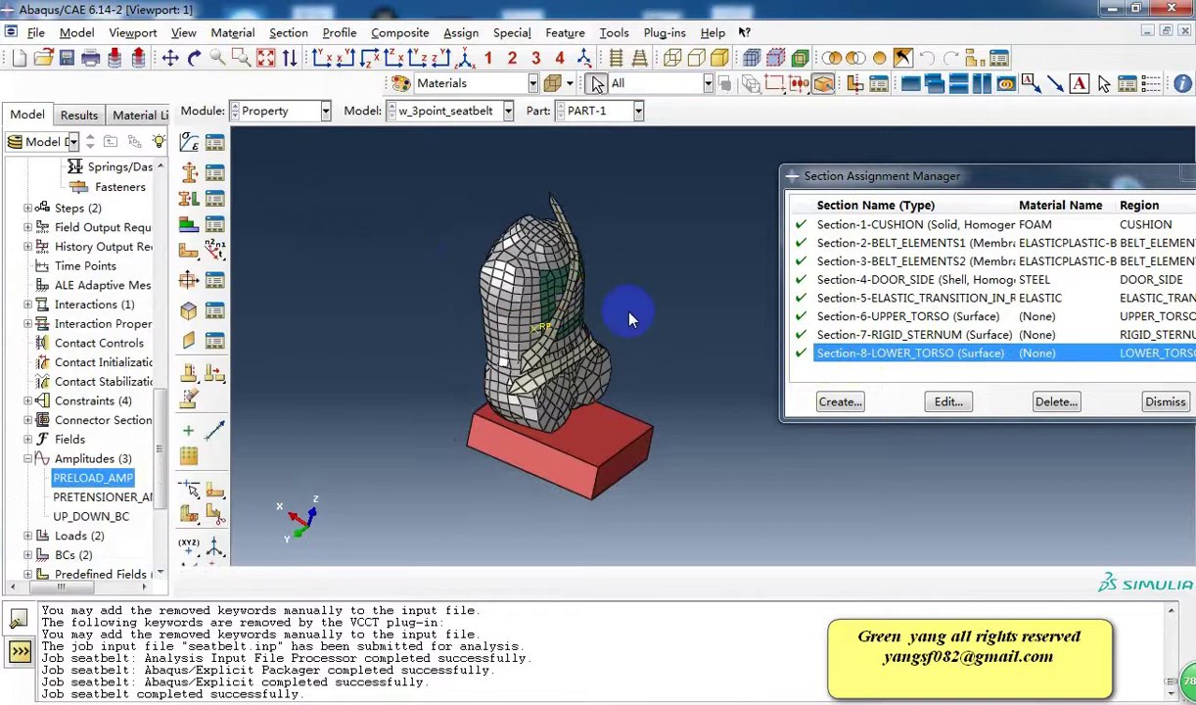
pyautogui.click(1165, 409)
pyautogui.click(214, 198)
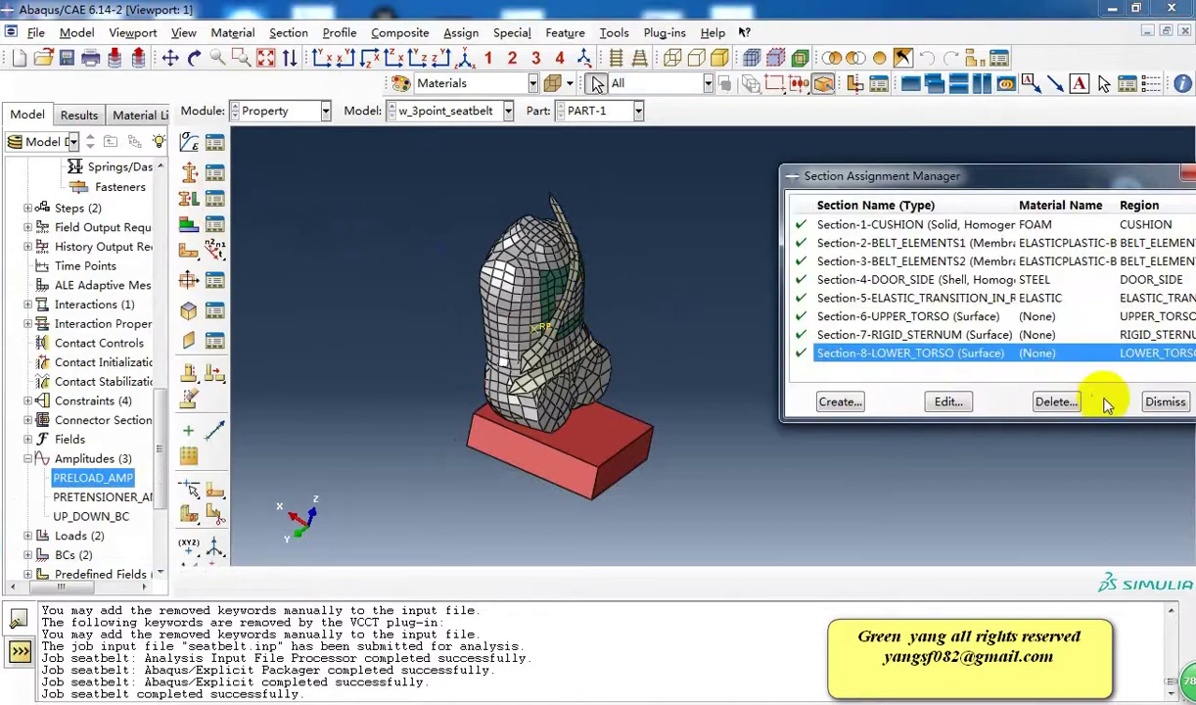
pyautogui.click(1161, 402)
# - Switch to the Step module and open Step-1 from the Step Manager
pyautogui.click(274, 110)
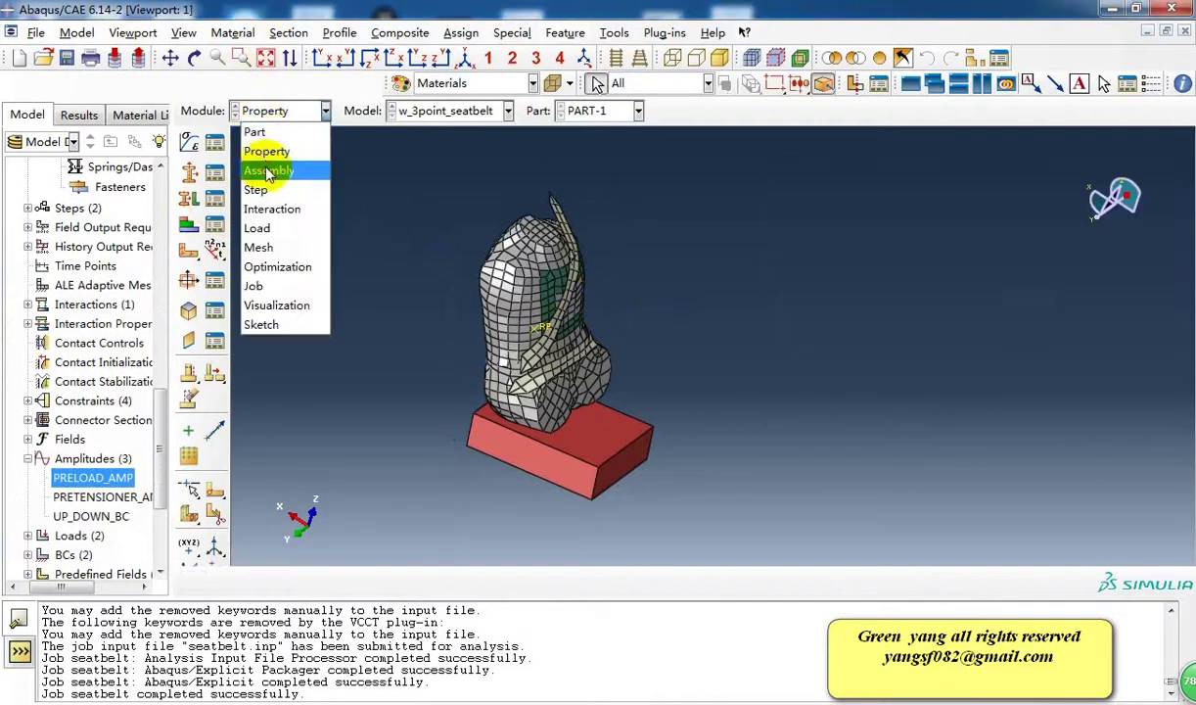
pyautogui.click(268, 171)
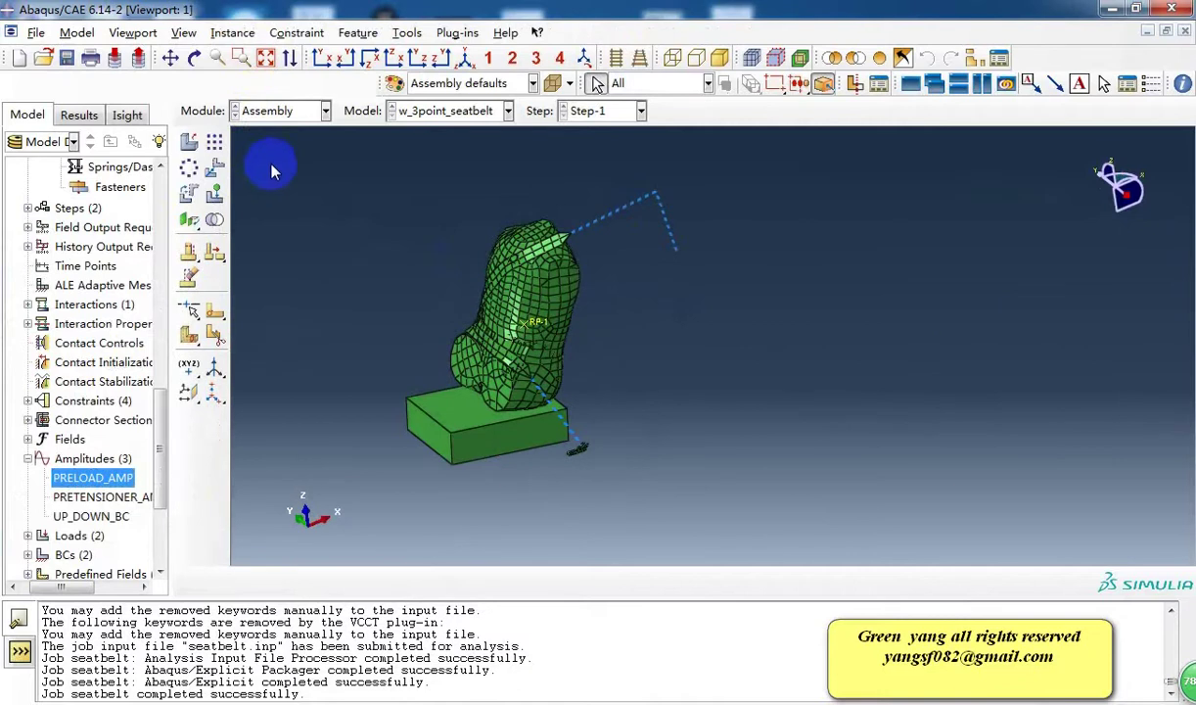
pyautogui.click(271, 111)
pyautogui.click(270, 192)
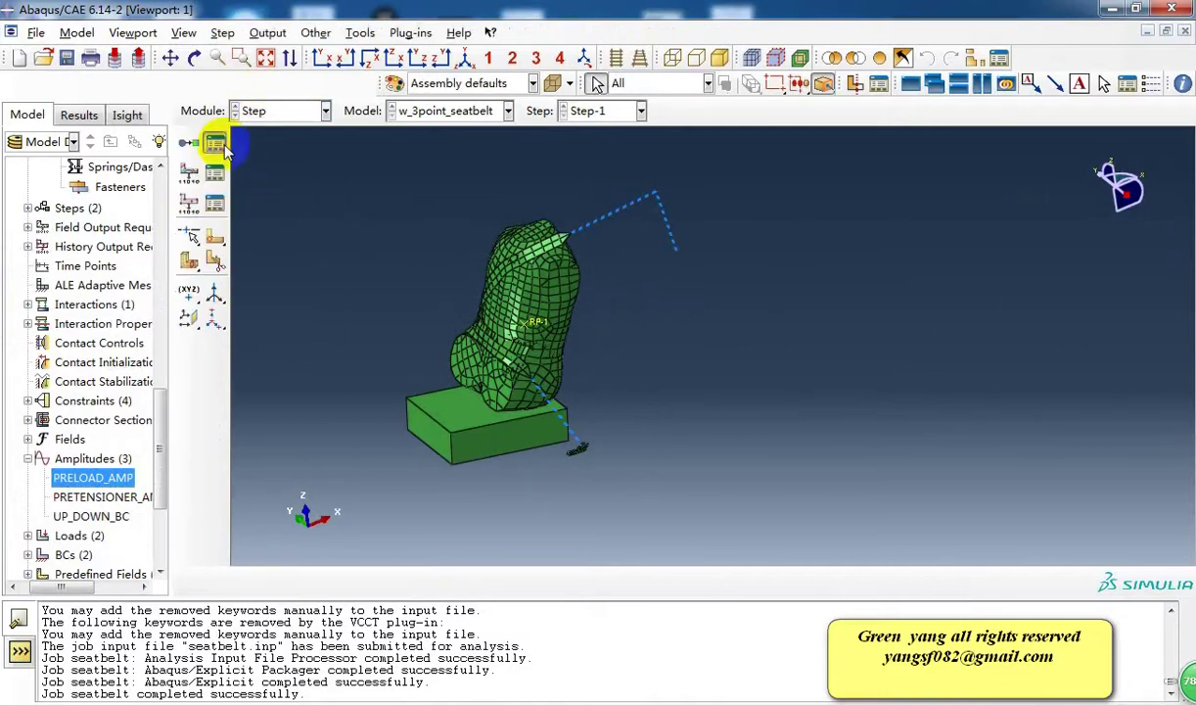
pyautogui.click(214, 143)
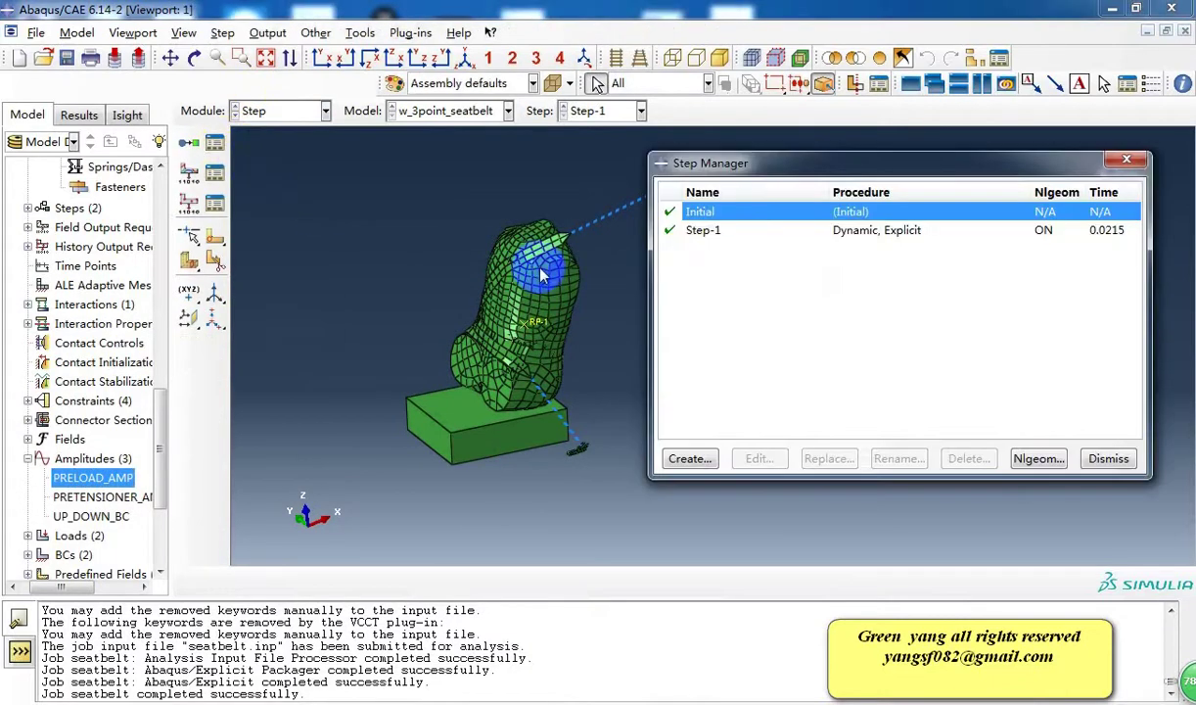
pyautogui.doubleClick(768, 235)
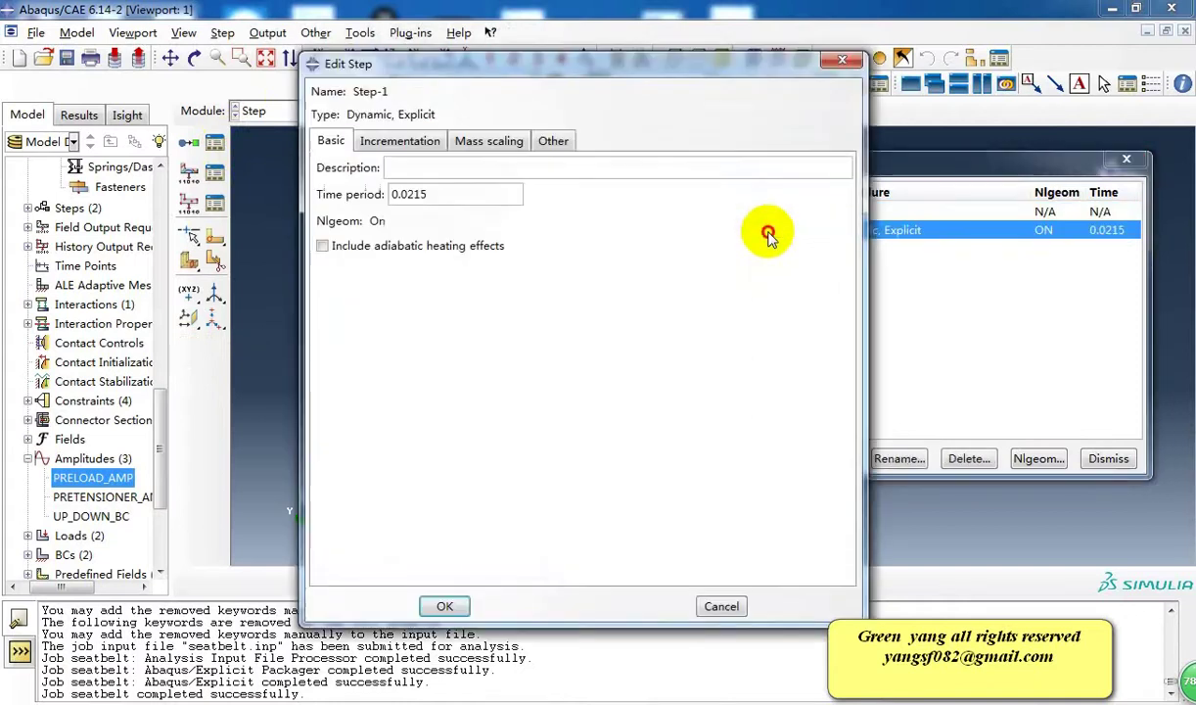
# - Review Step-1's 0.0215 time period and incrementation settings, then close the Step Manager
pyautogui.click(399, 144)
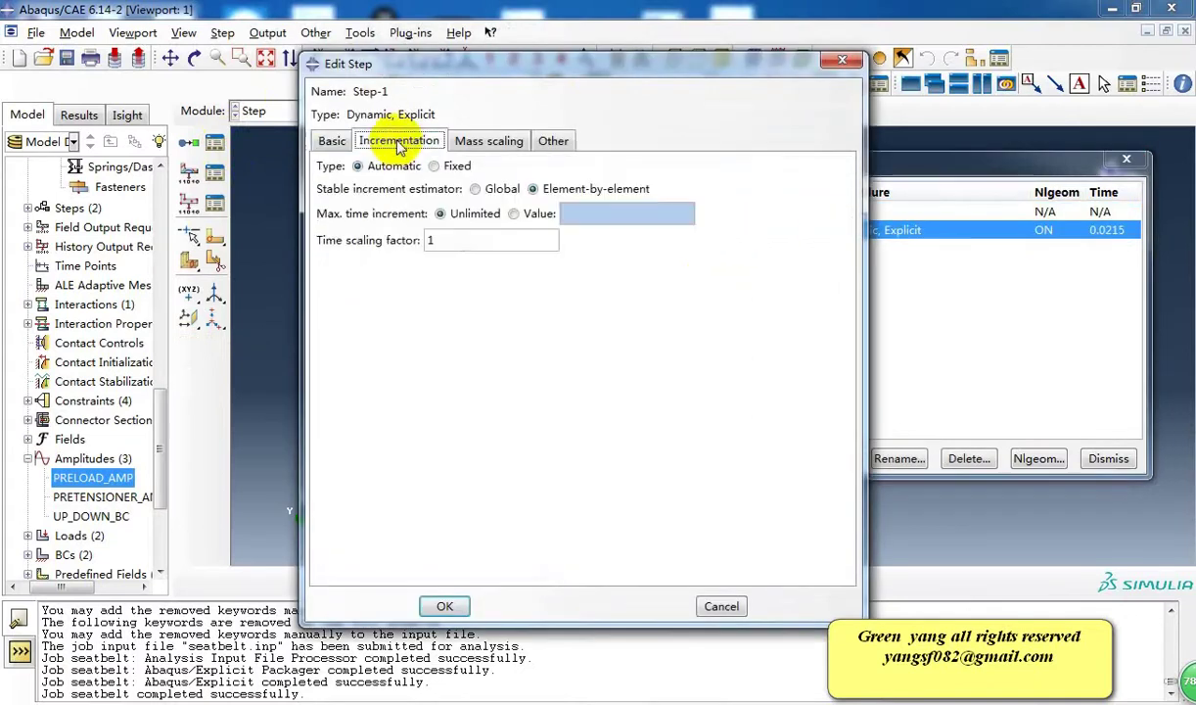
pyautogui.click(331, 141)
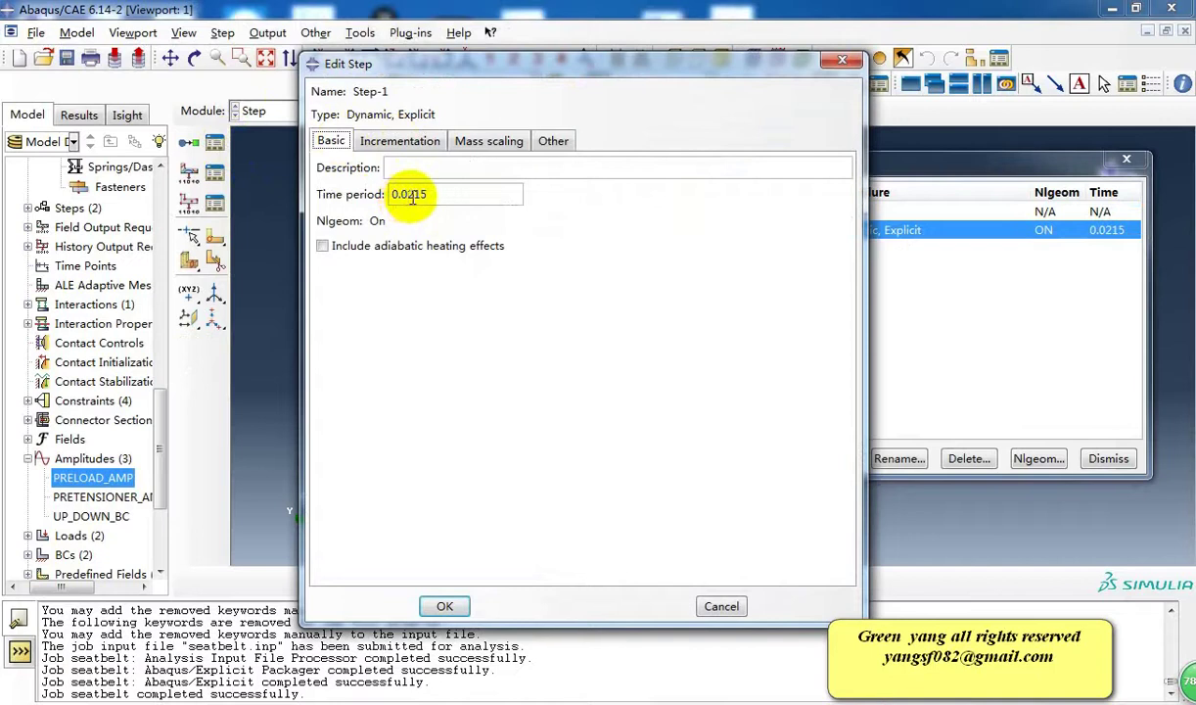
pyautogui.click(399, 142)
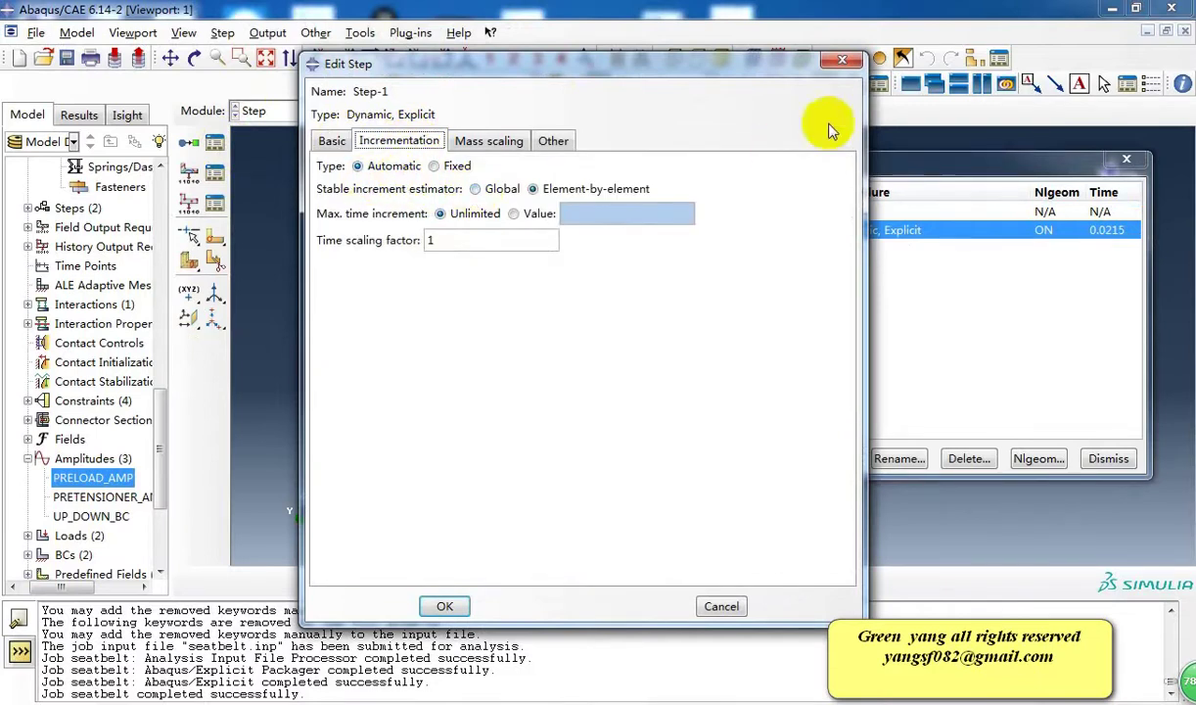
pyautogui.click(842, 61)
pyautogui.click(1110, 462)
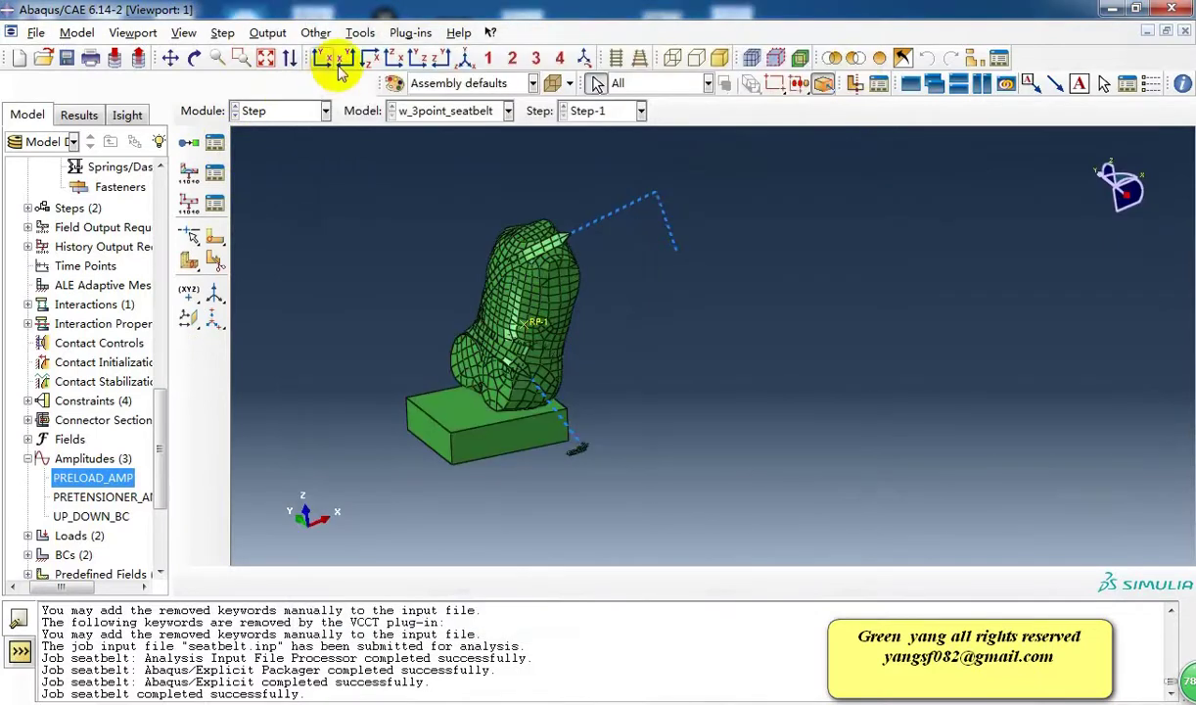
# - Review the eight history output requests created in Step-1
pyautogui.click(214, 203)
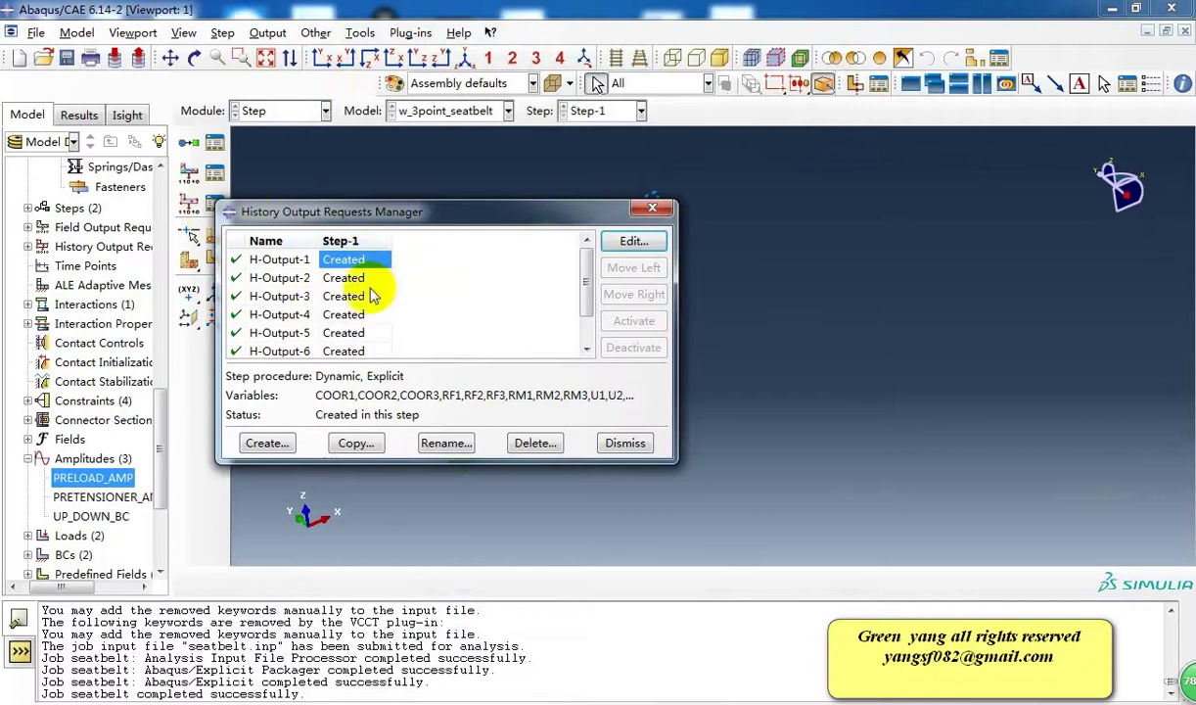
pyautogui.scroll(-2, 331, 300)
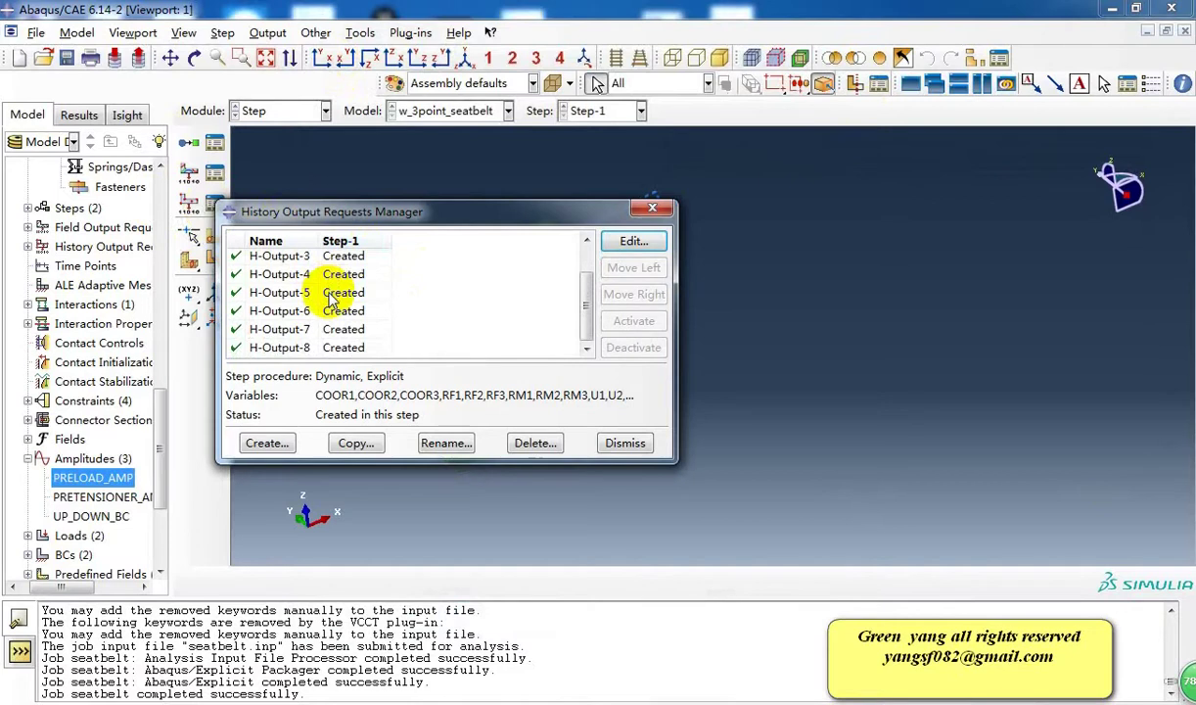
pyautogui.scroll(2, 331, 300)
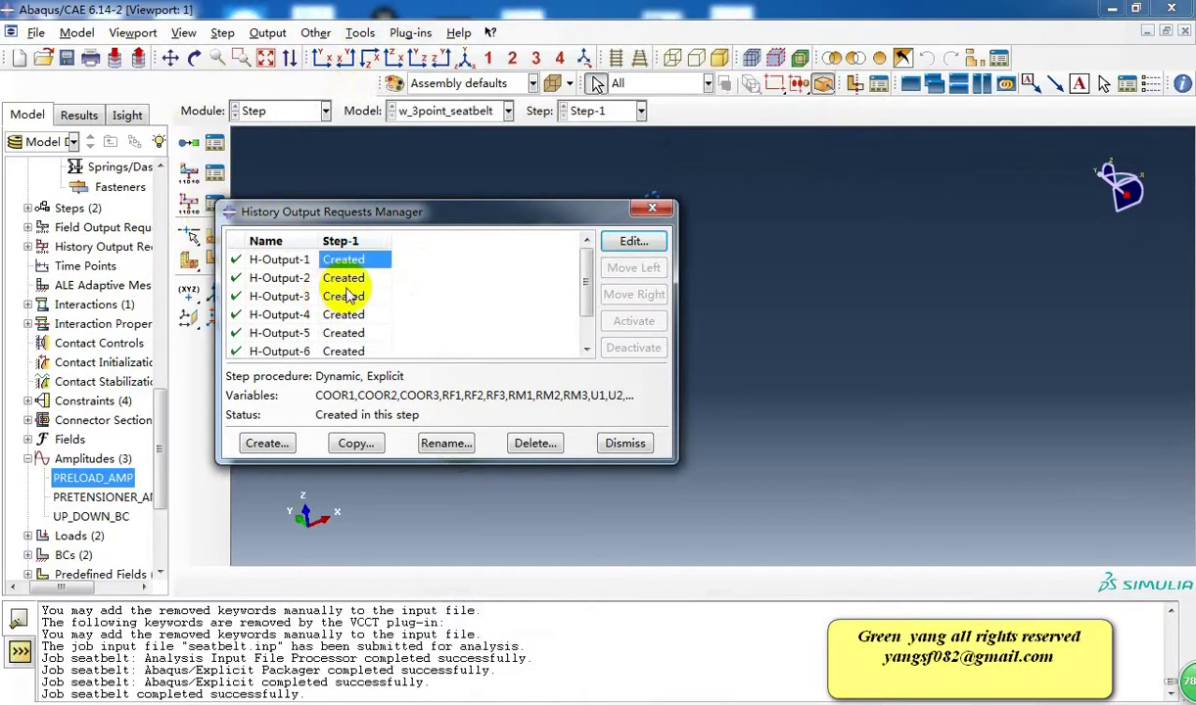
pyautogui.click(653, 208)
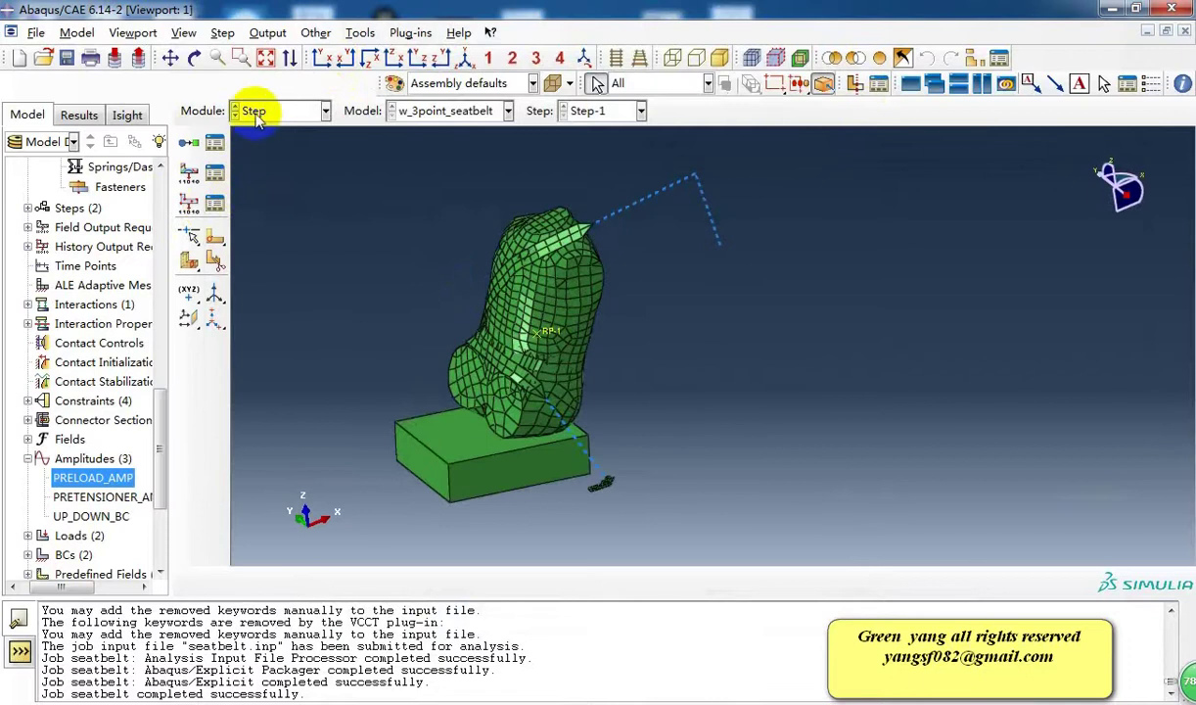
# - Move to the Interaction module and list the Cartesian + Cardan, Slip Ring and Hinge connector sections
pyautogui.scroll(-1, 242, 118)
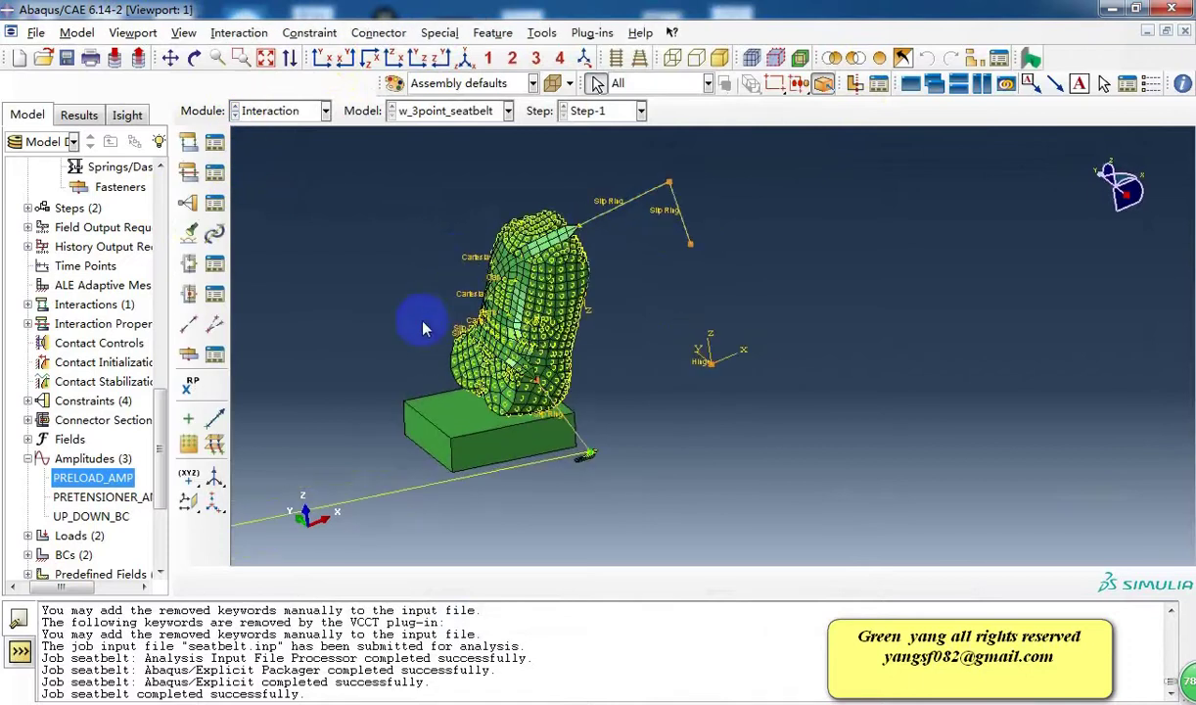
pyautogui.scroll(-1, 686, 330)
pyautogui.keyDown('ctrl'); pyautogui.keyDown('alt'); pyautogui.moveTo(698, 318); pyautogui.dragTo(742, 315); pyautogui.keyUp('alt'); pyautogui.keyUp('ctrl')
pyautogui.keyDown('ctrl'); pyautogui.keyDown('alt'); pyautogui.moveTo(791, 401); pyautogui.dragTo(271, 326); pyautogui.keyUp('alt'); pyautogui.keyUp('ctrl')
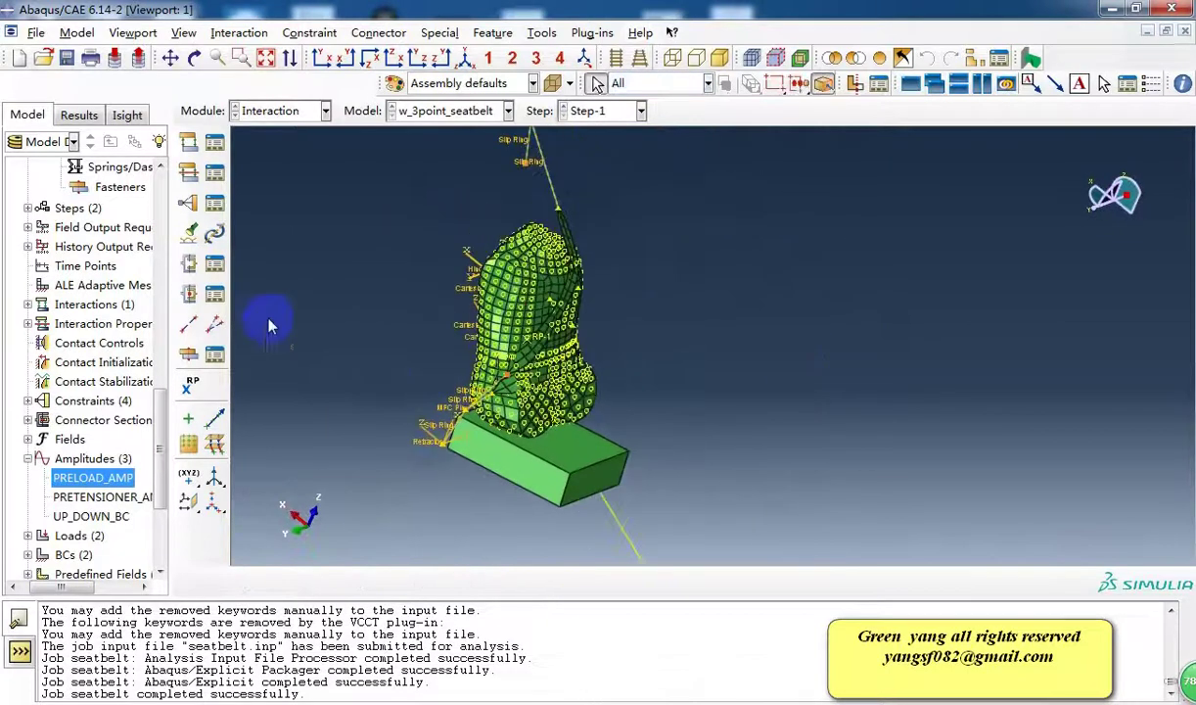
pyautogui.click(217, 296)
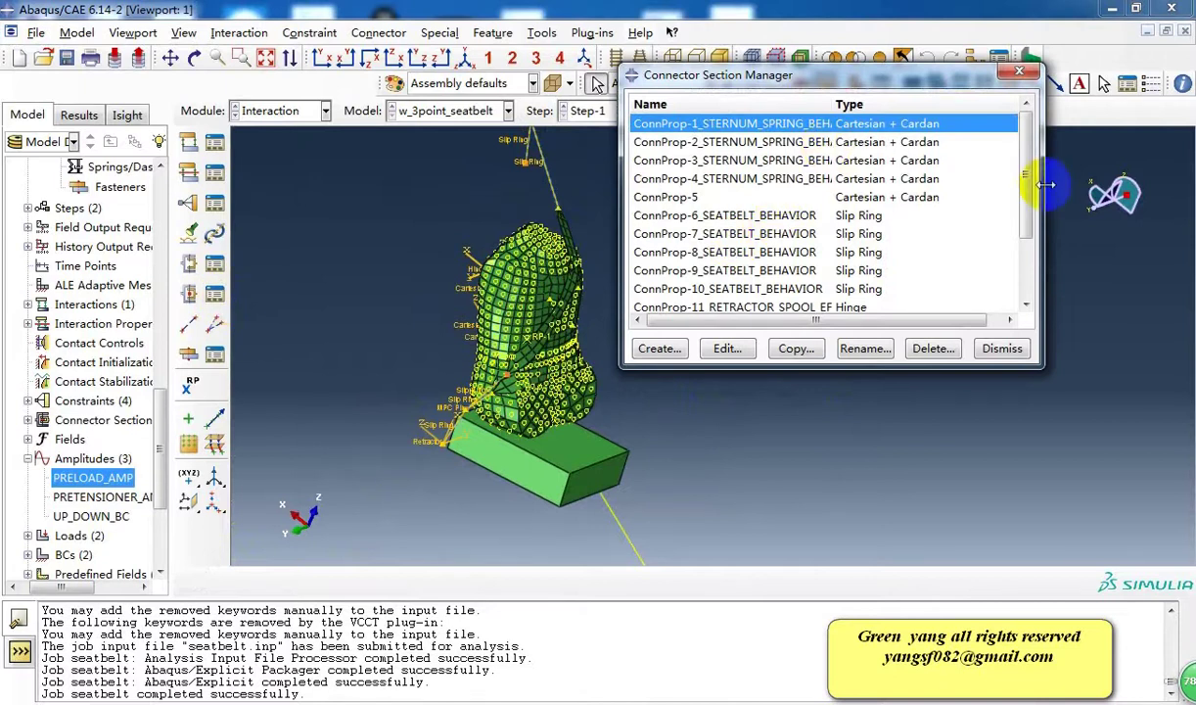
# - Widen the connector section list and review ConnProp-1_STERNUM_SPRING_BEHAVIOR's damping and elasticity, closing unsaved
pyautogui.moveTo(1043, 186); pyautogui.dragTo(1191, 186)
pyautogui.moveTo(830, 106); pyautogui.dragTo(951, 104)
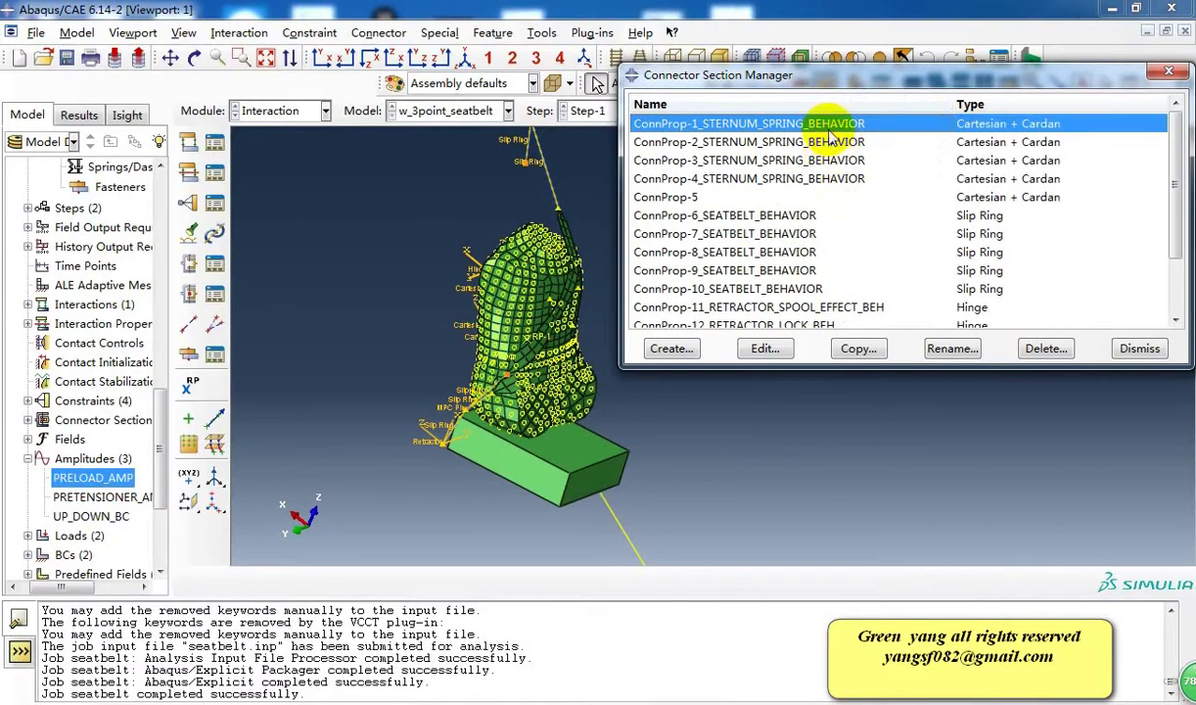
pyautogui.doubleClick(830, 137)
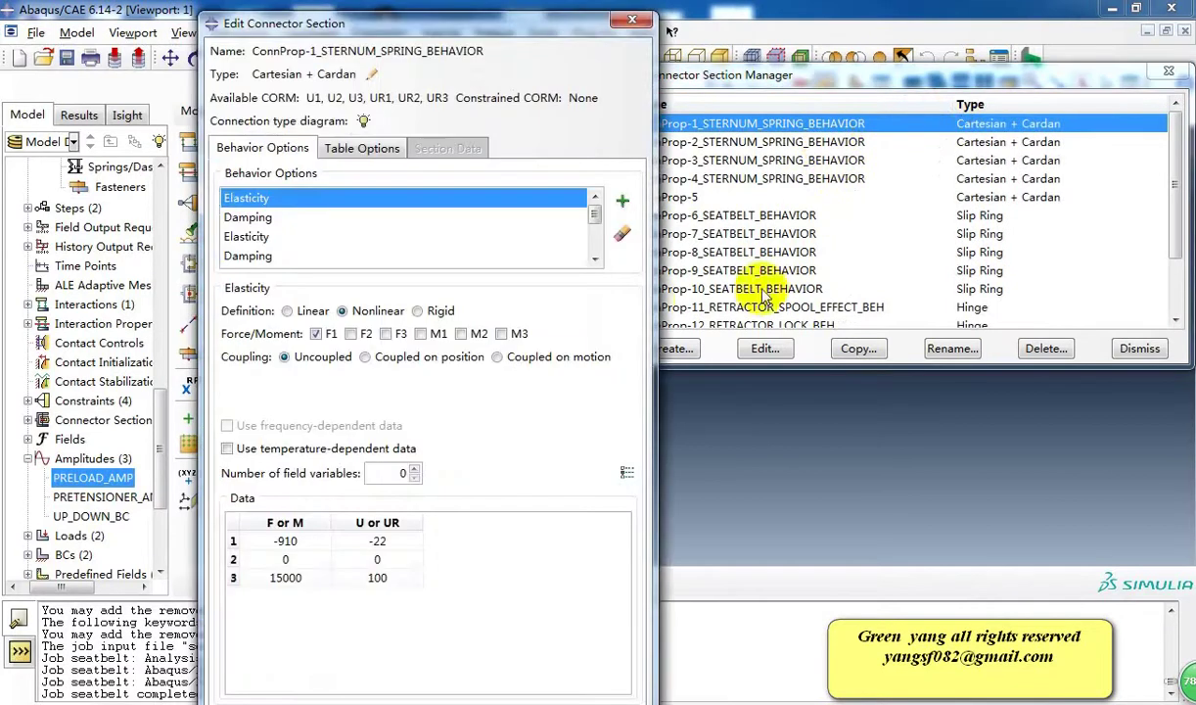
pyautogui.click(312, 219)
pyautogui.click(313, 237)
pyautogui.click(314, 253)
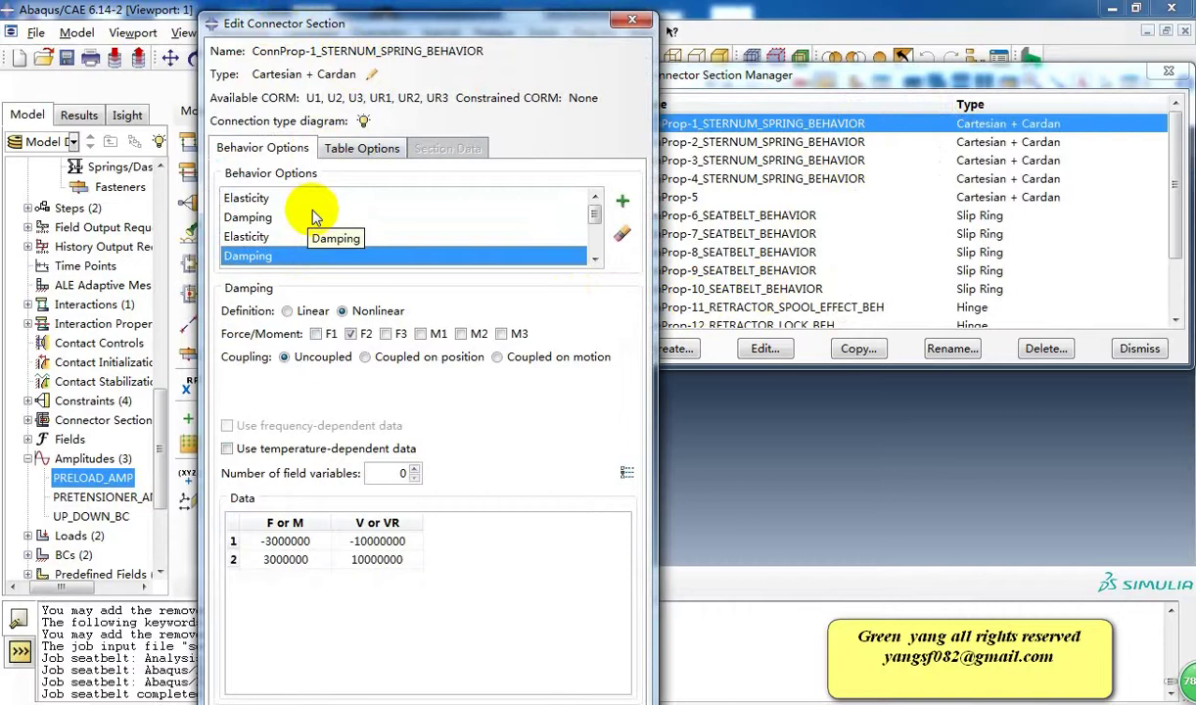
pyautogui.click(632, 20)
pyautogui.click(427, 409)
# - Review ConnProp-6_SEATBELT_BEHAVIOR's damping and nonlinear F1 elasticity table, reaching 47000 at 0.3, then close it
pyautogui.scroll(-1, 852, 247)
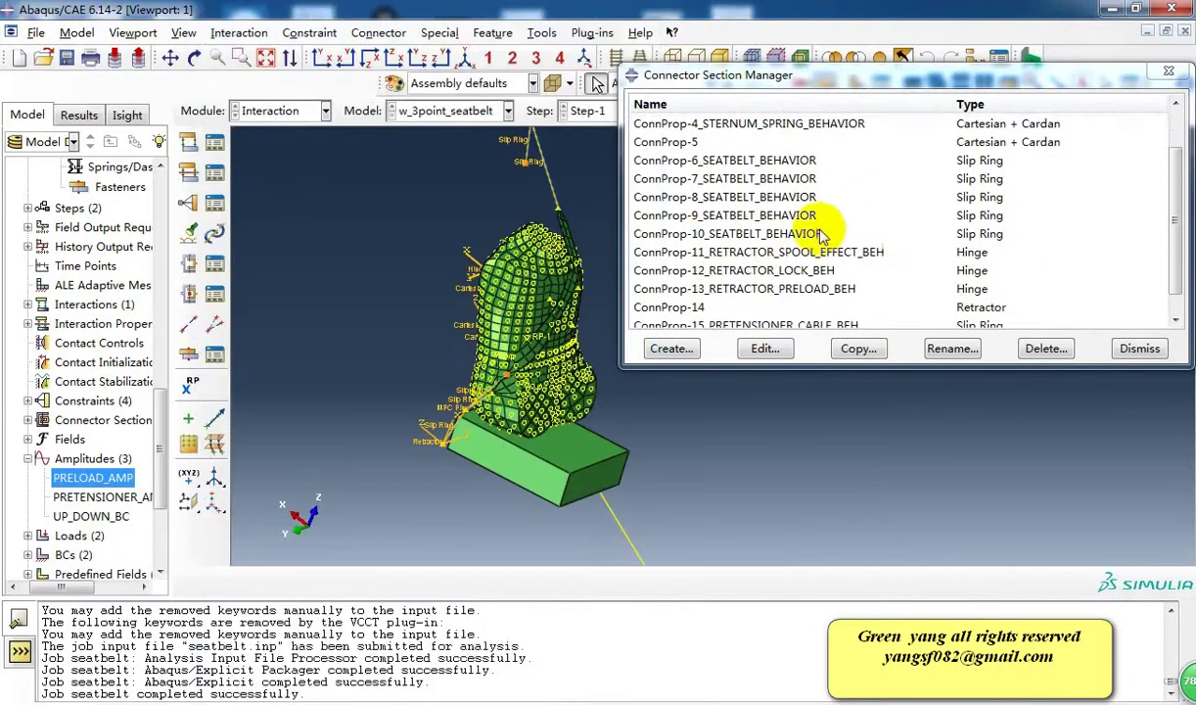
pyautogui.doubleClick(820, 166)
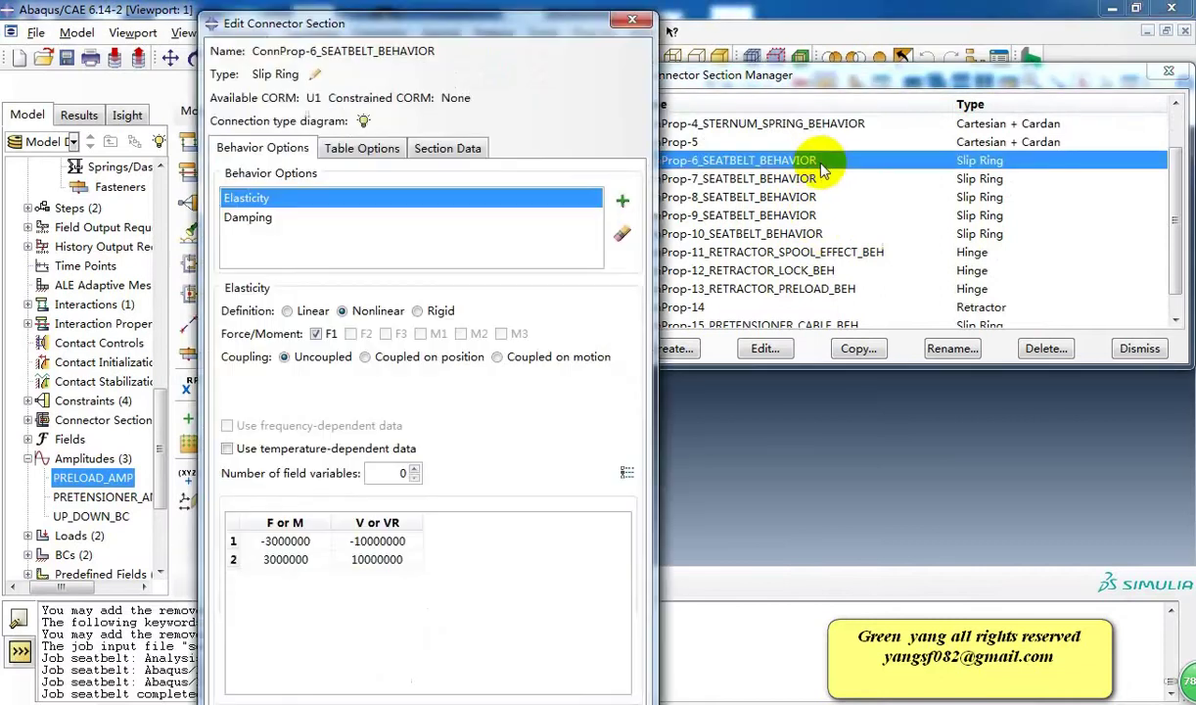
pyautogui.click(289, 217)
pyautogui.click(279, 198)
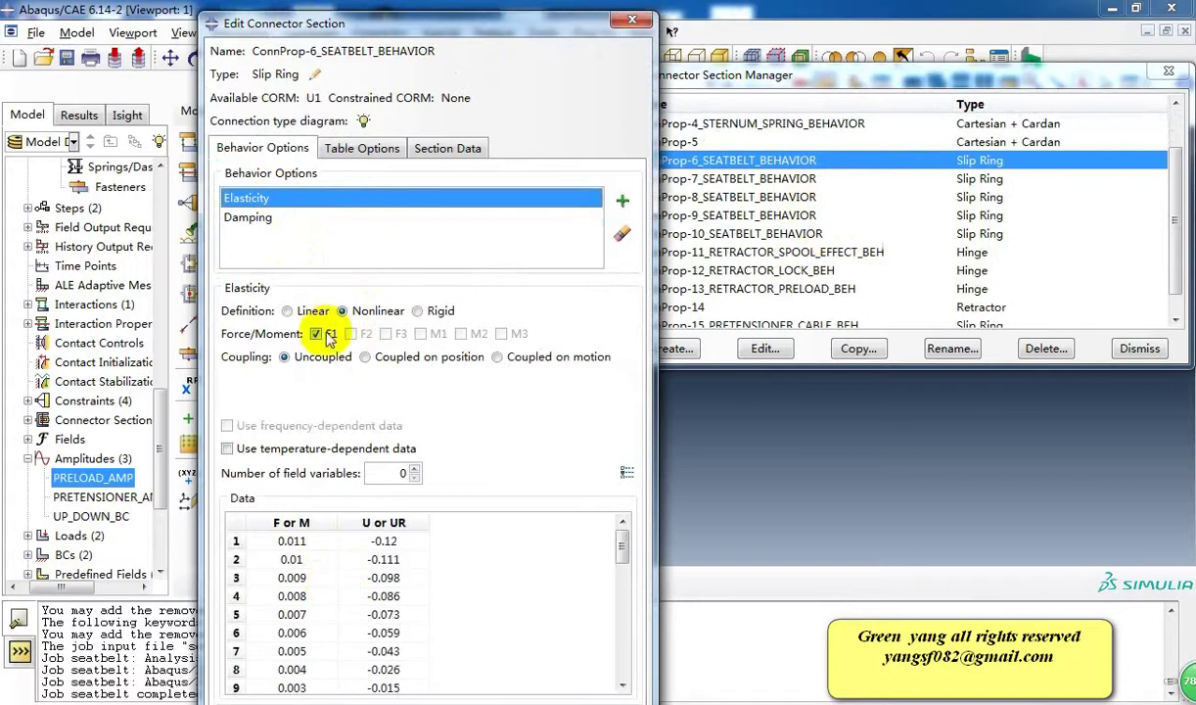
pyautogui.scroll(-8, 349, 550)
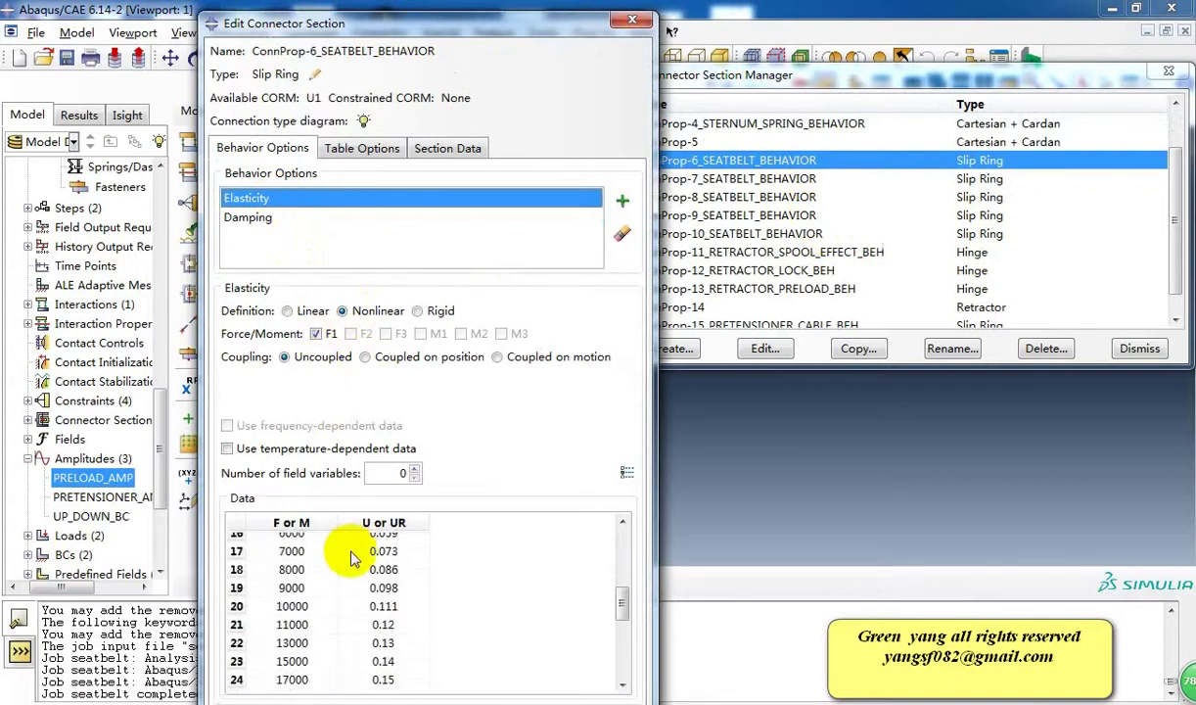
pyautogui.scroll(-2, 354, 559)
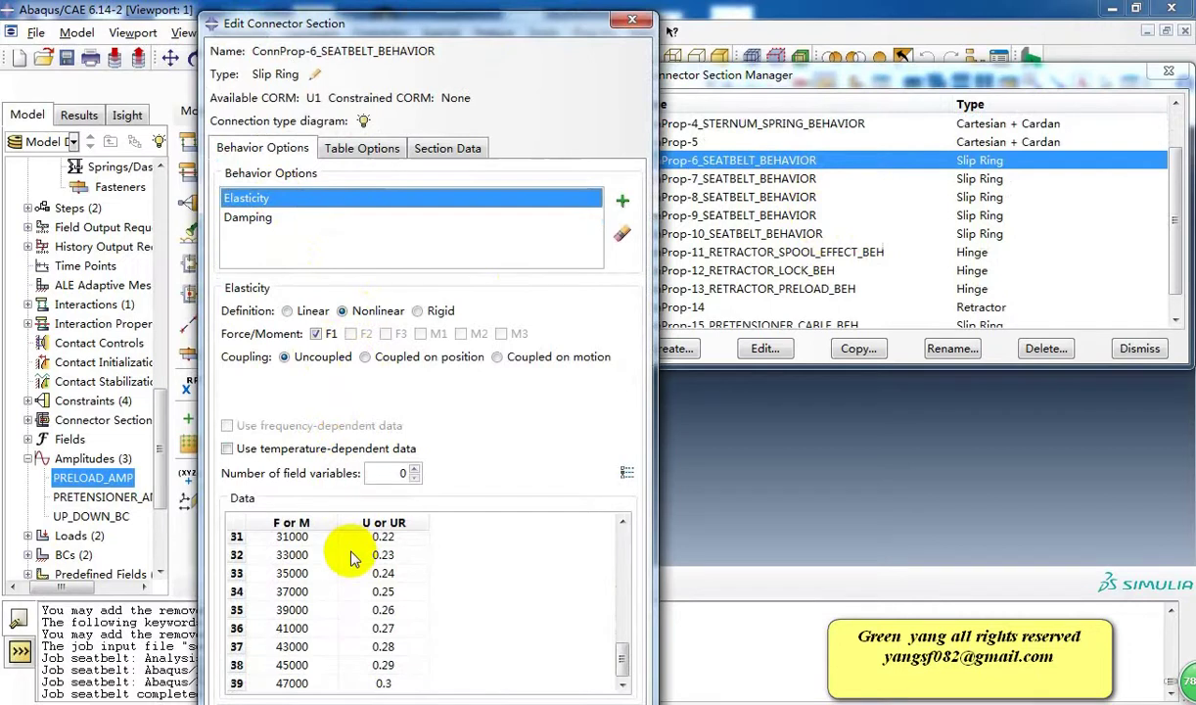
pyautogui.scroll(10, 354, 559)
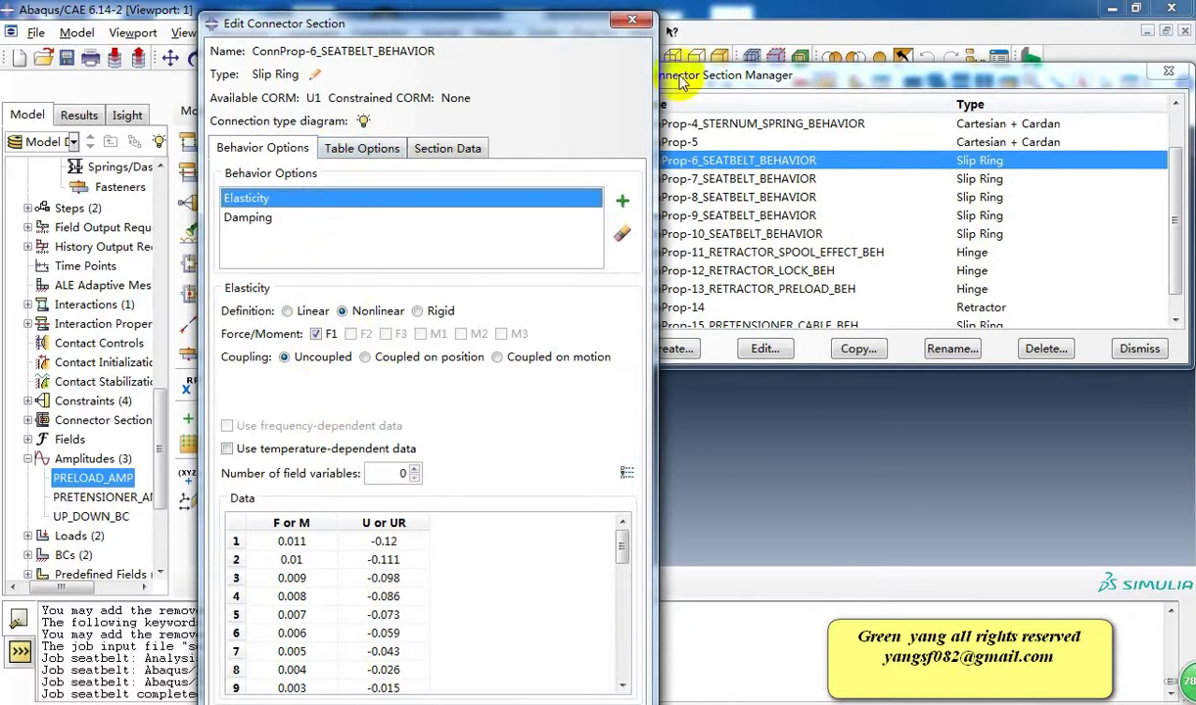
pyautogui.click(641, 27)
# - Discard connector section changes, dismiss the Connector Section Manager, and inspect the seatbelt model
pyautogui.click(419, 409)
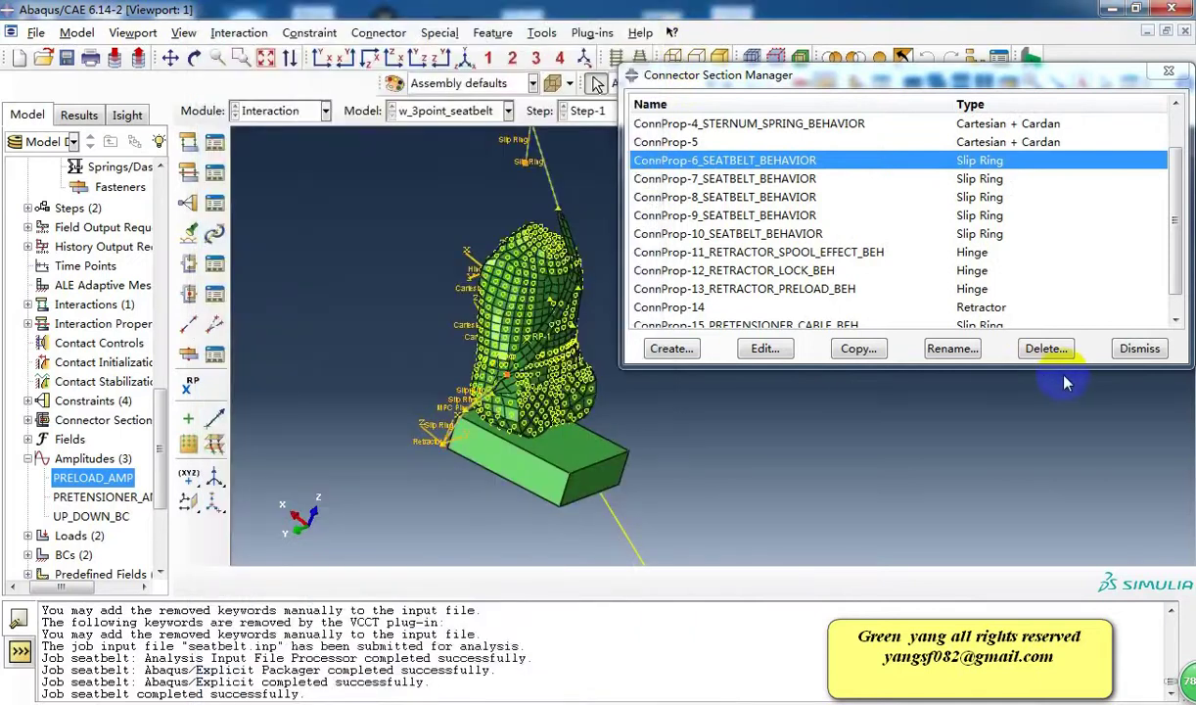
pyautogui.click(1138, 349)
pyautogui.keyDown('ctrl'); pyautogui.keyDown('alt'); pyautogui.moveTo(507, 427); pyautogui.dragTo(610, 326); pyautogui.keyUp('alt'); pyautogui.keyUp('ctrl')
pyautogui.scroll(3, 460, 401)
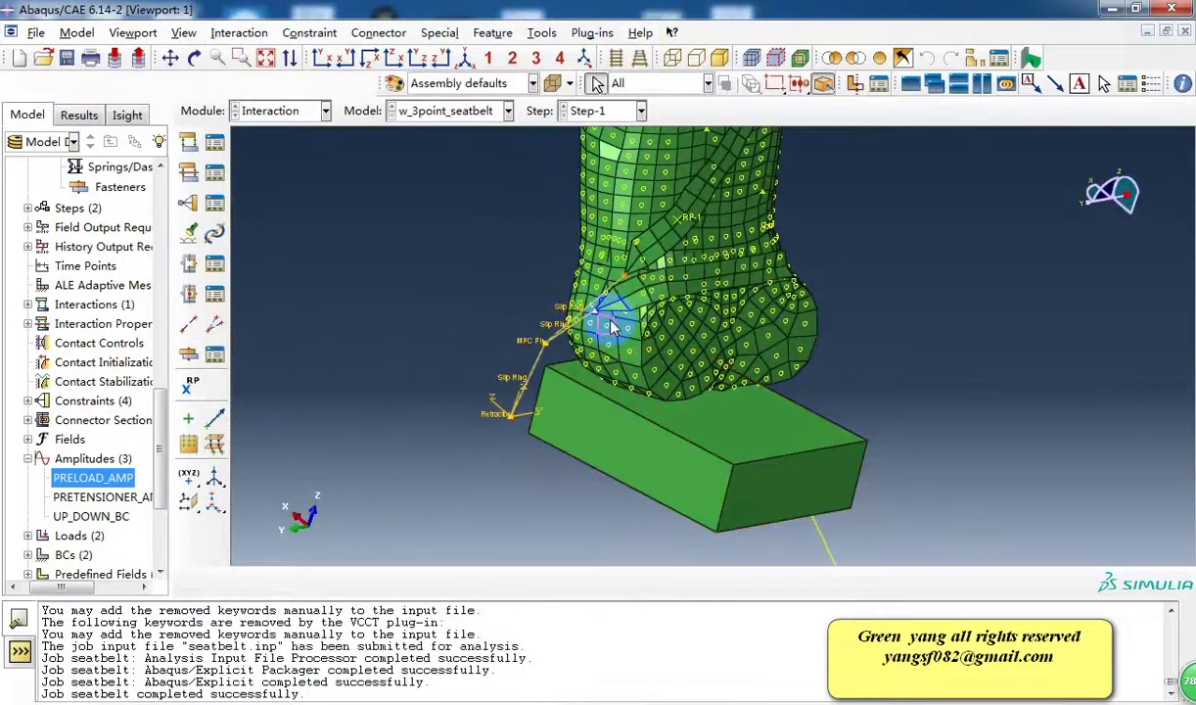
pyautogui.scroll(3, 610, 282)
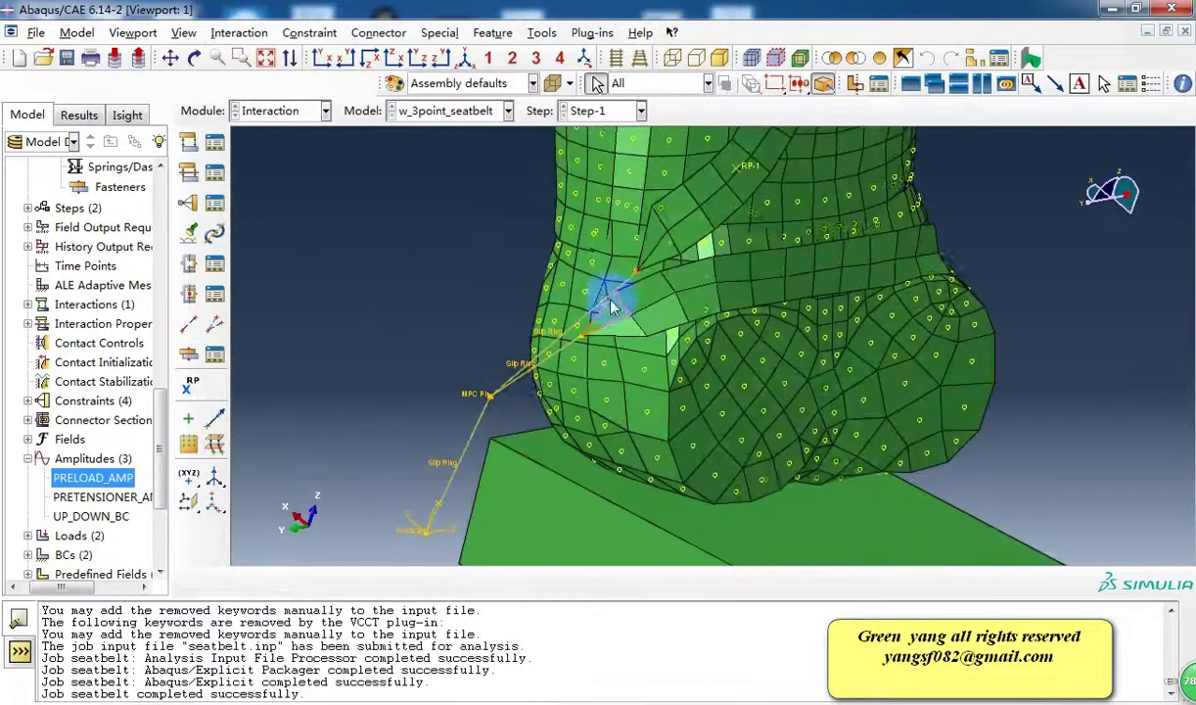
pyautogui.scroll(-1, 407, 326)
pyautogui.scroll(-3, 408, 326)
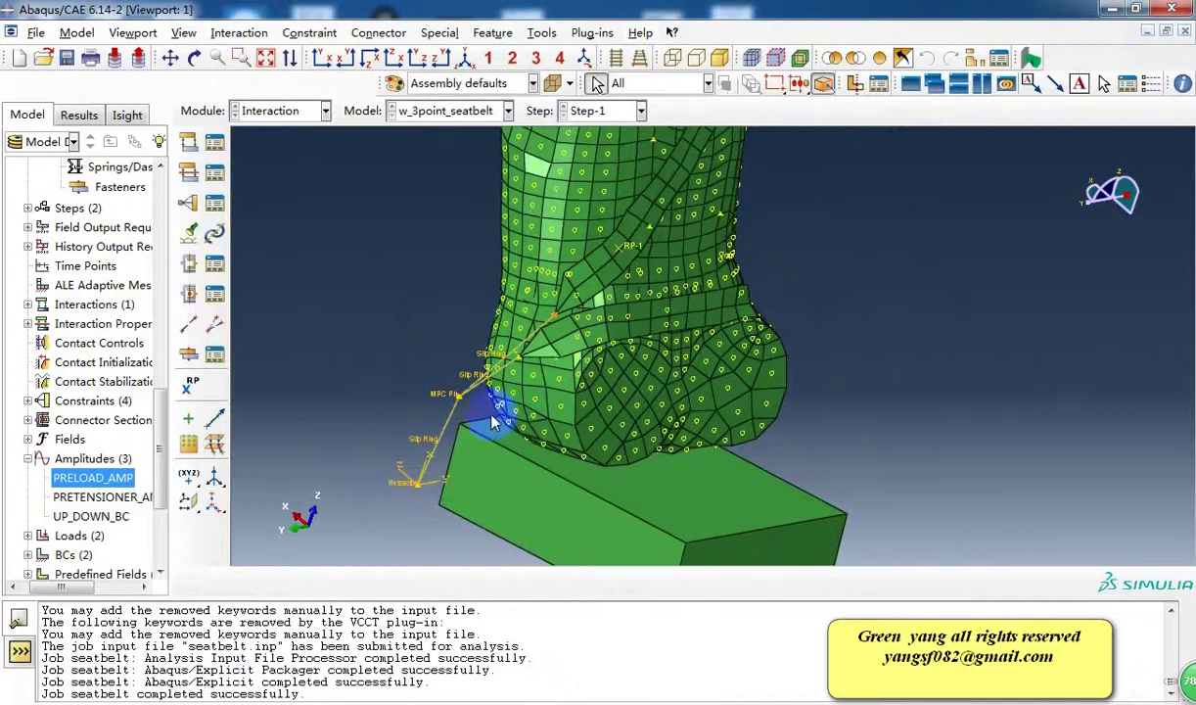
pyautogui.scroll(-1, 403, 391)
pyautogui.scroll(-1, 354, 310)
pyautogui.scroll(2, 354, 311)
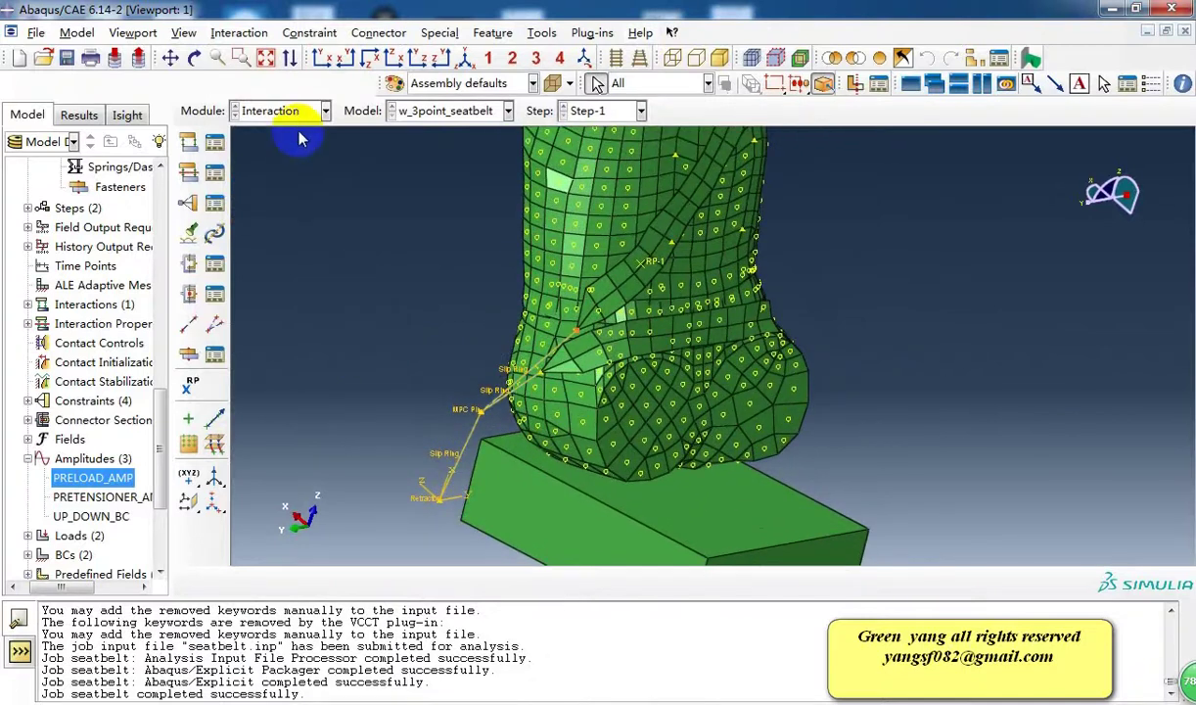
# - Switch to the Load module showing the w_3point_seatbelt assembly at Step-1
pyautogui.click(294, 111)
pyautogui.click(269, 225)
pyautogui.keyDown('ctrl'); pyautogui.keyDown('alt'); pyautogui.moveTo(428, 395); pyautogui.dragTo(410, 335); pyautogui.keyUp('alt'); pyautogui.keyUp('ctrl')
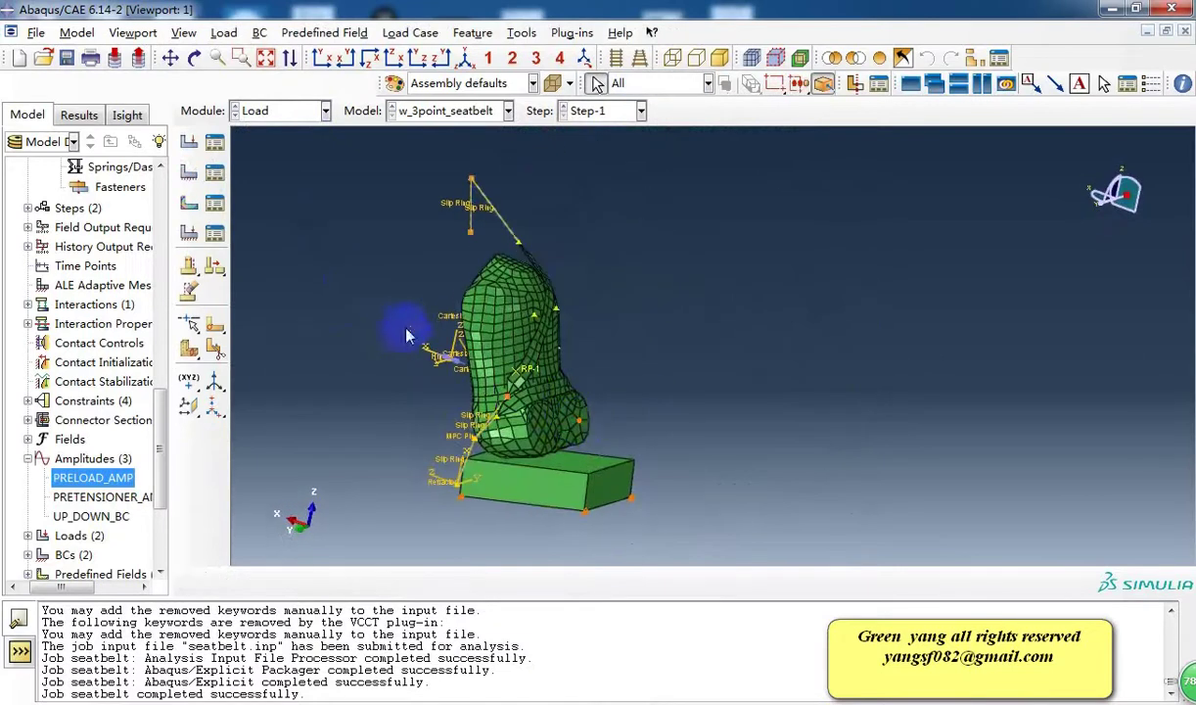
pyautogui.keyDown('ctrl'); pyautogui.keyDown('alt'); pyautogui.moveTo(734, 260); pyautogui.dragTo(391, 304); pyautogui.keyUp('alt'); pyautogui.keyUp('ctrl')
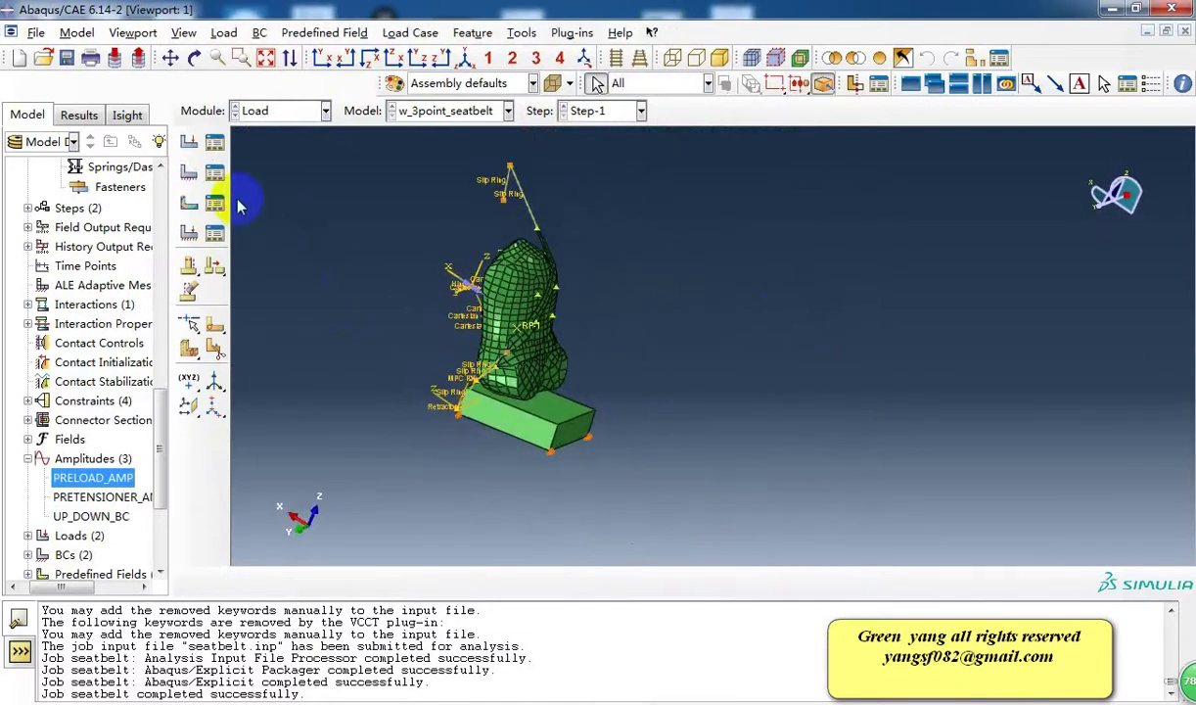
pyautogui.click(214, 172)
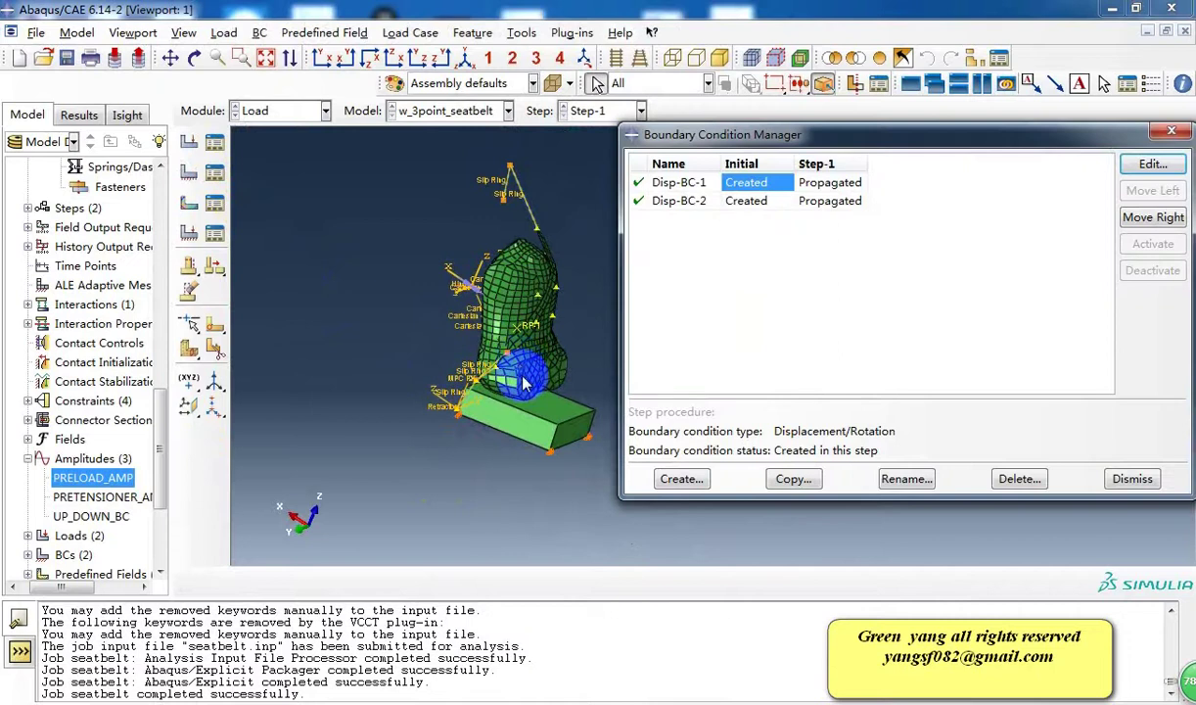
pyautogui.keyDown('ctrl'); pyautogui.keyDown('alt'); pyautogui.moveTo(523, 383); pyautogui.dragTo(442, 343); pyautogui.keyUp('alt'); pyautogui.keyUp('ctrl')
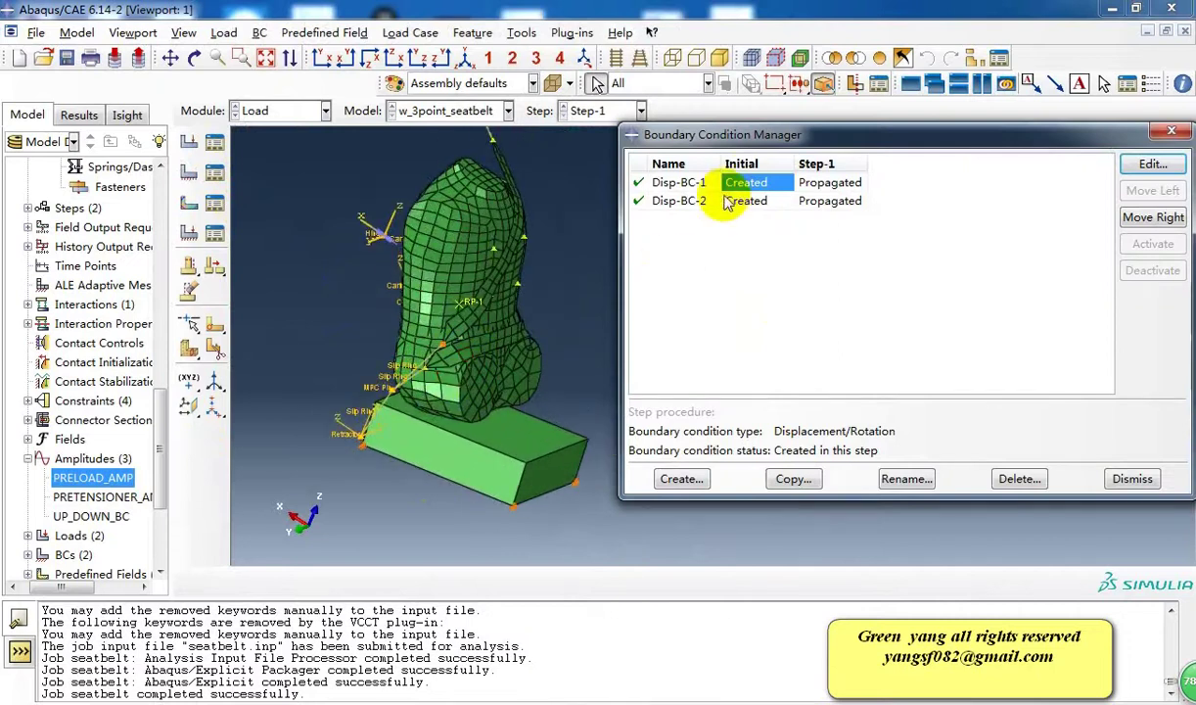
pyautogui.doubleClick(741, 186)
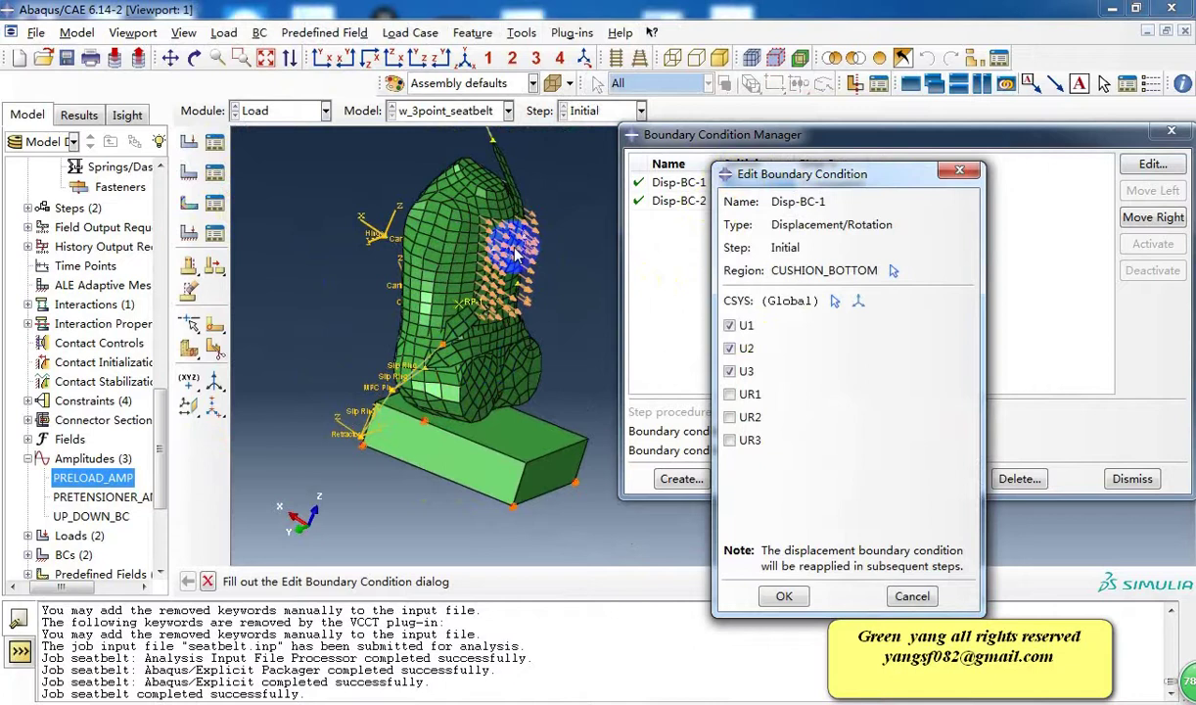
pyautogui.click(943, 179)
pyautogui.doubleClick(754, 202)
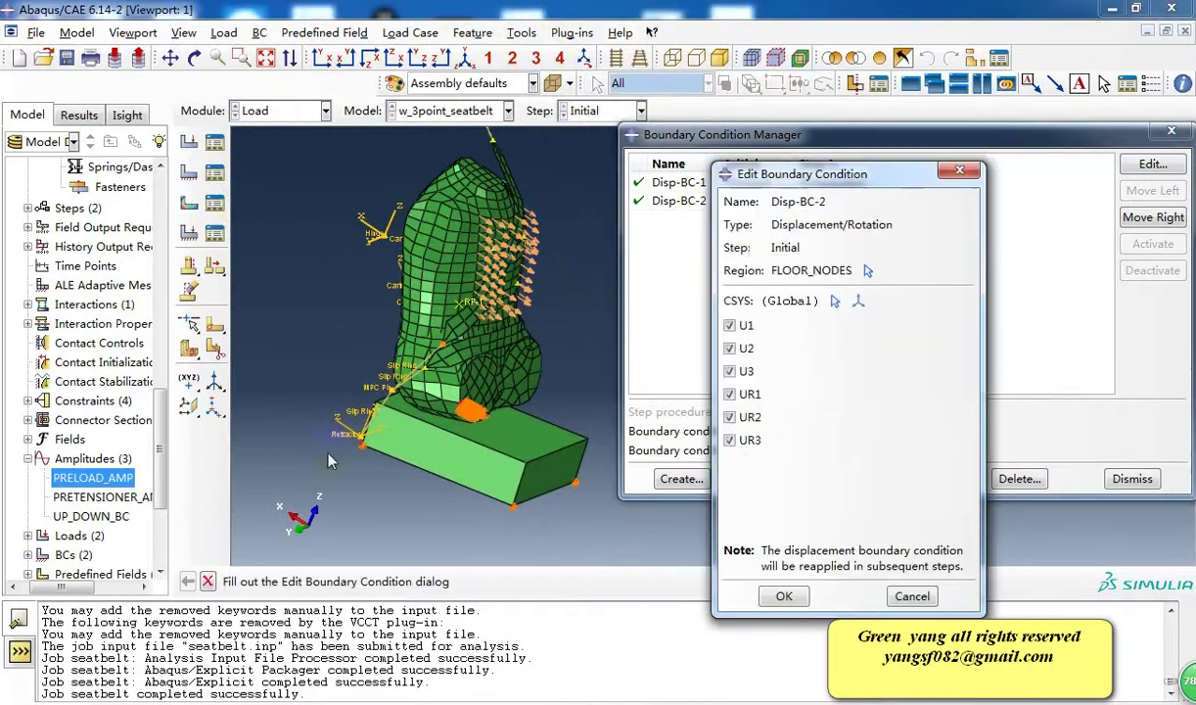
pyautogui.keyDown('ctrl'); pyautogui.keyDown('alt'); pyautogui.moveTo(543, 385); pyautogui.dragTo(627, 431); pyautogui.keyUp('alt'); pyautogui.keyUp('ctrl')
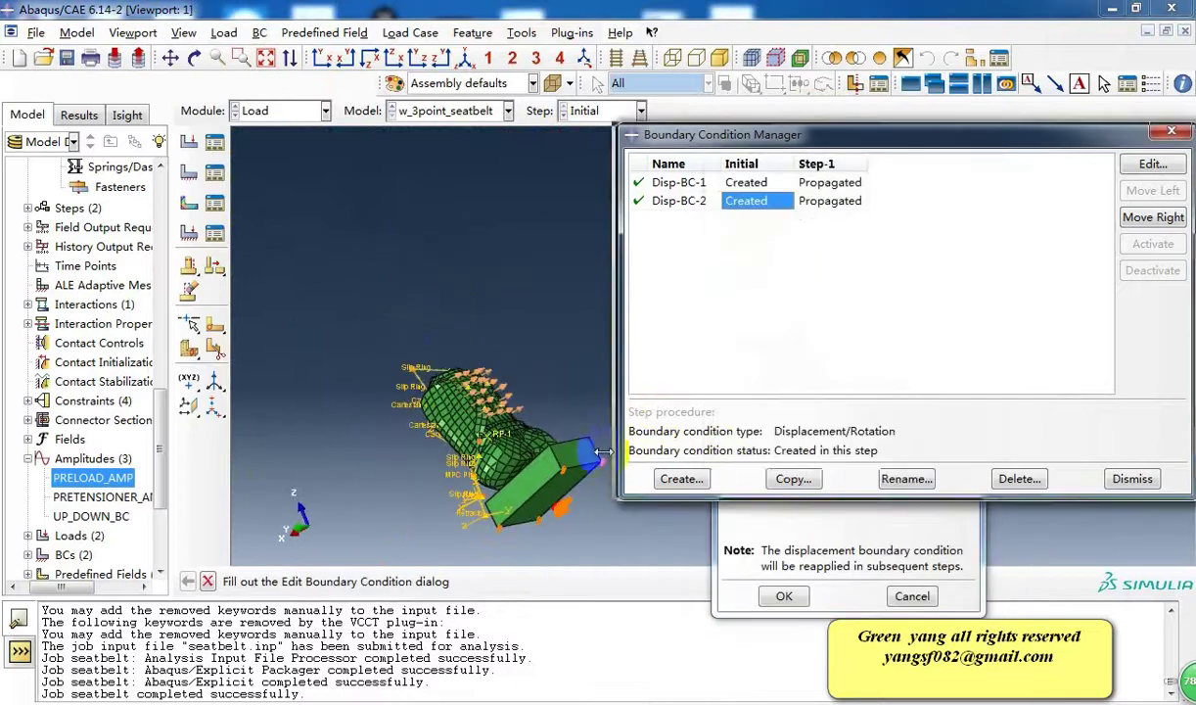
pyautogui.click(910, 599)
pyautogui.click(1171, 131)
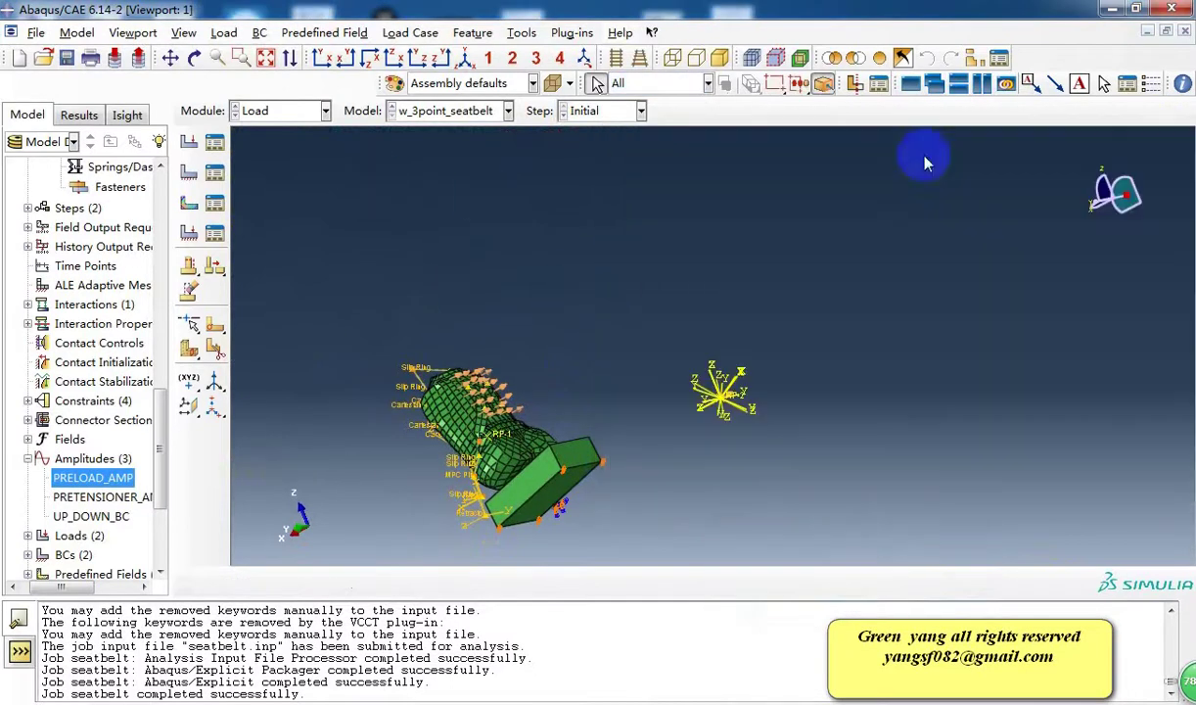
pyautogui.click(215, 144)
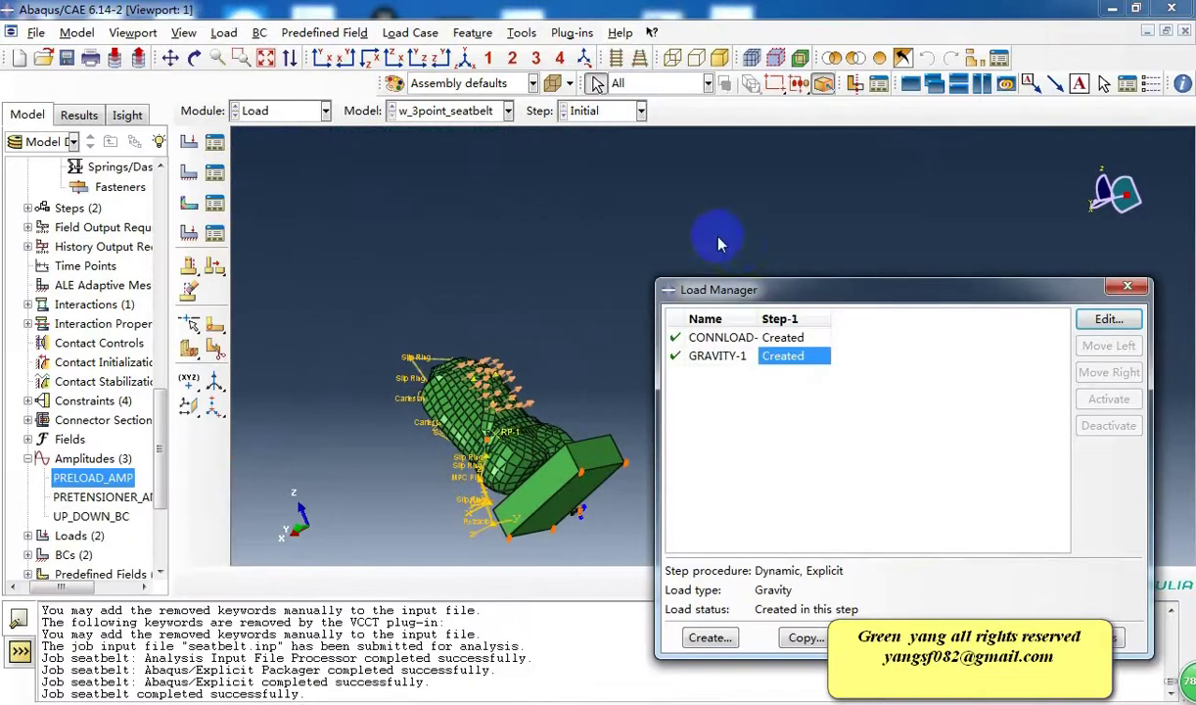
pyautogui.keyDown('ctrl'); pyautogui.keyDown('alt'); pyautogui.moveTo(712, 240); pyautogui.dragTo(516, 350); pyautogui.keyUp('alt'); pyautogui.keyUp('ctrl')
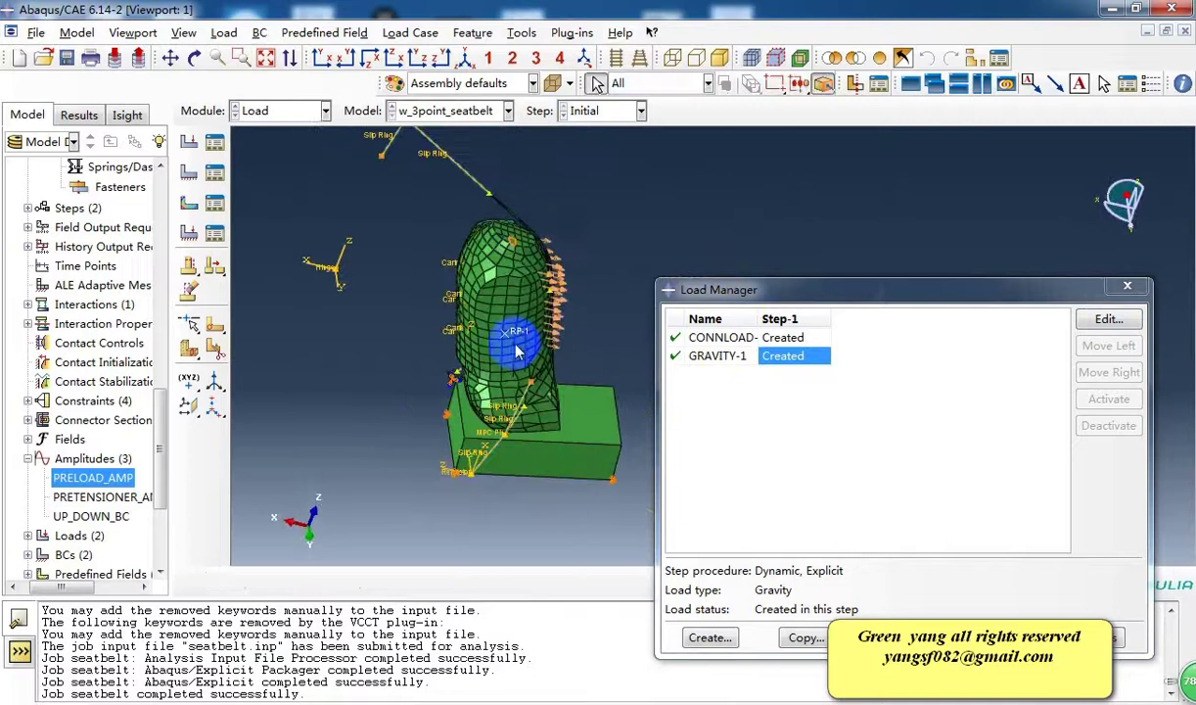
pyautogui.scroll(2, 495, 309)
pyautogui.keyDown('ctrl'); pyautogui.keyDown('alt'); pyautogui.moveTo(548, 389); pyautogui.dragTo(547, 348); pyautogui.keyUp('alt'); pyautogui.keyUp('ctrl')
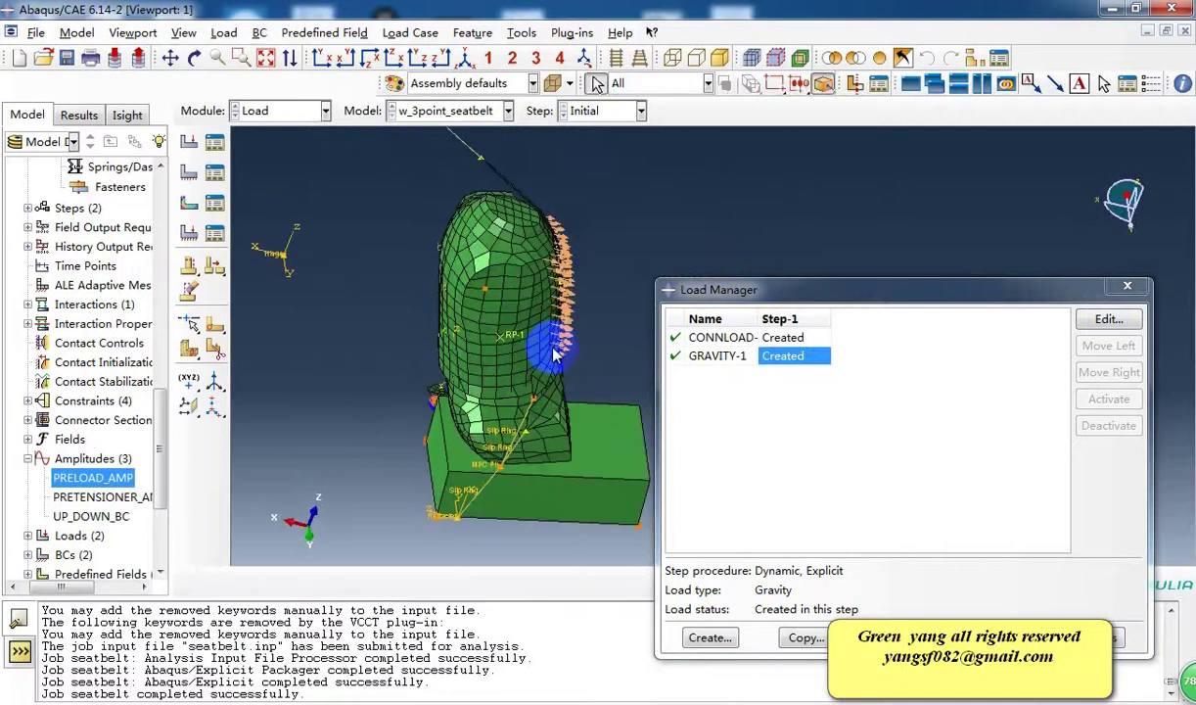
pyautogui.doubleClick(793, 356)
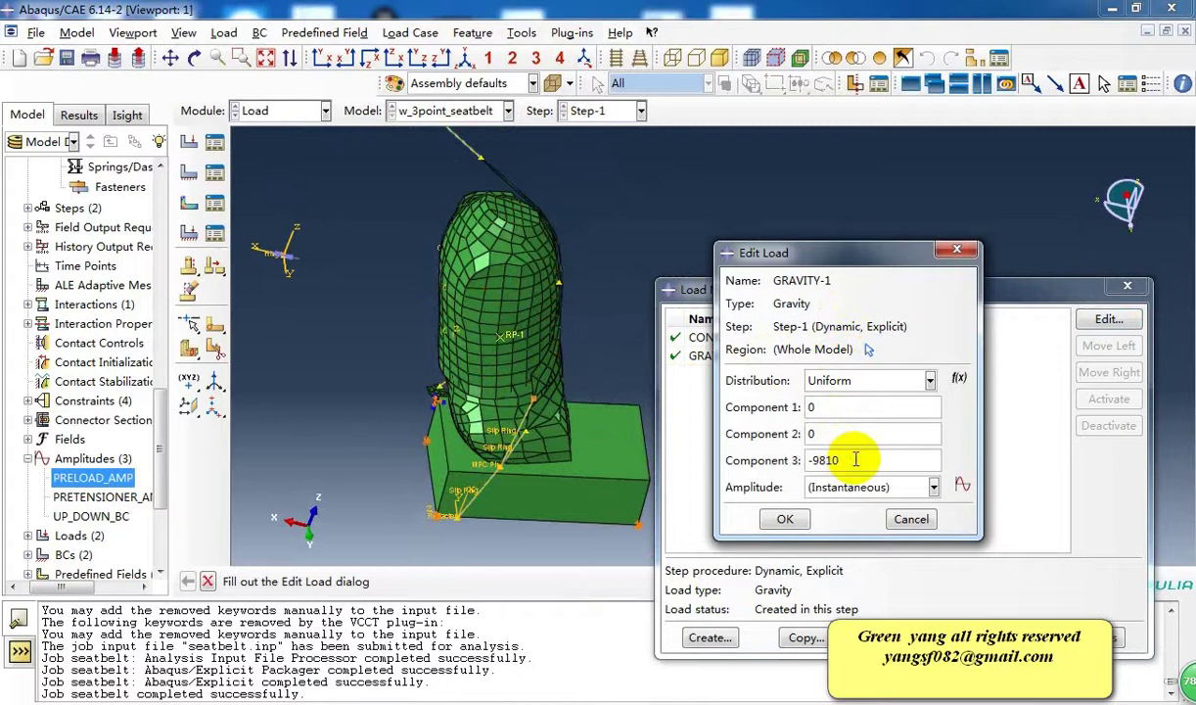
pyautogui.click(911, 519)
pyautogui.doubleClick(798, 337)
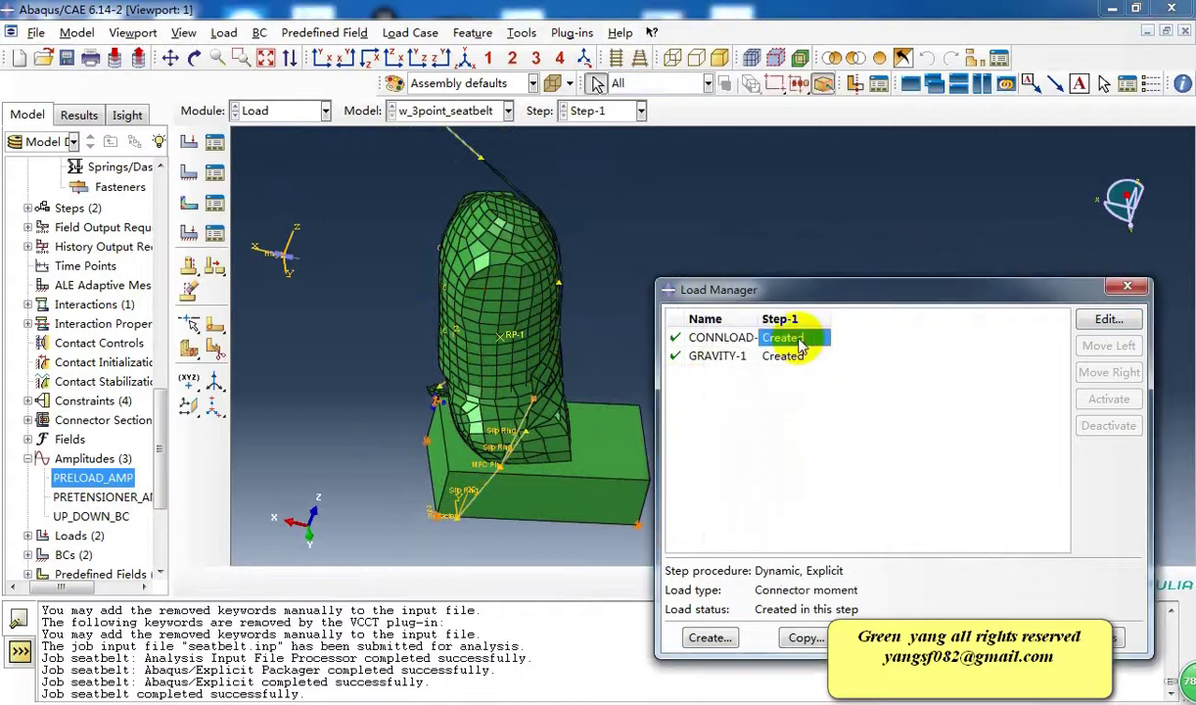
pyautogui.keyDown('ctrl'); pyautogui.keyDown('alt'); pyautogui.moveTo(519, 421); pyautogui.dragTo(189, 101); pyautogui.keyUp('alt'); pyautogui.keyUp('ctrl')
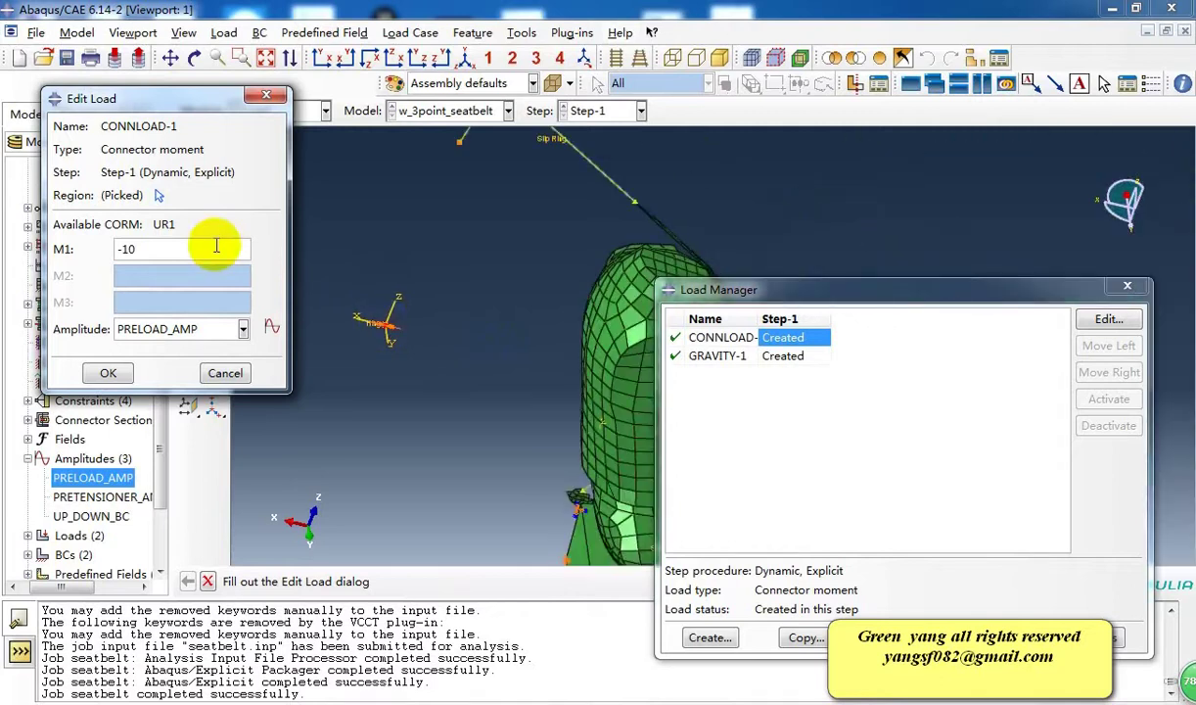
pyautogui.scroll(5, 348, 308)
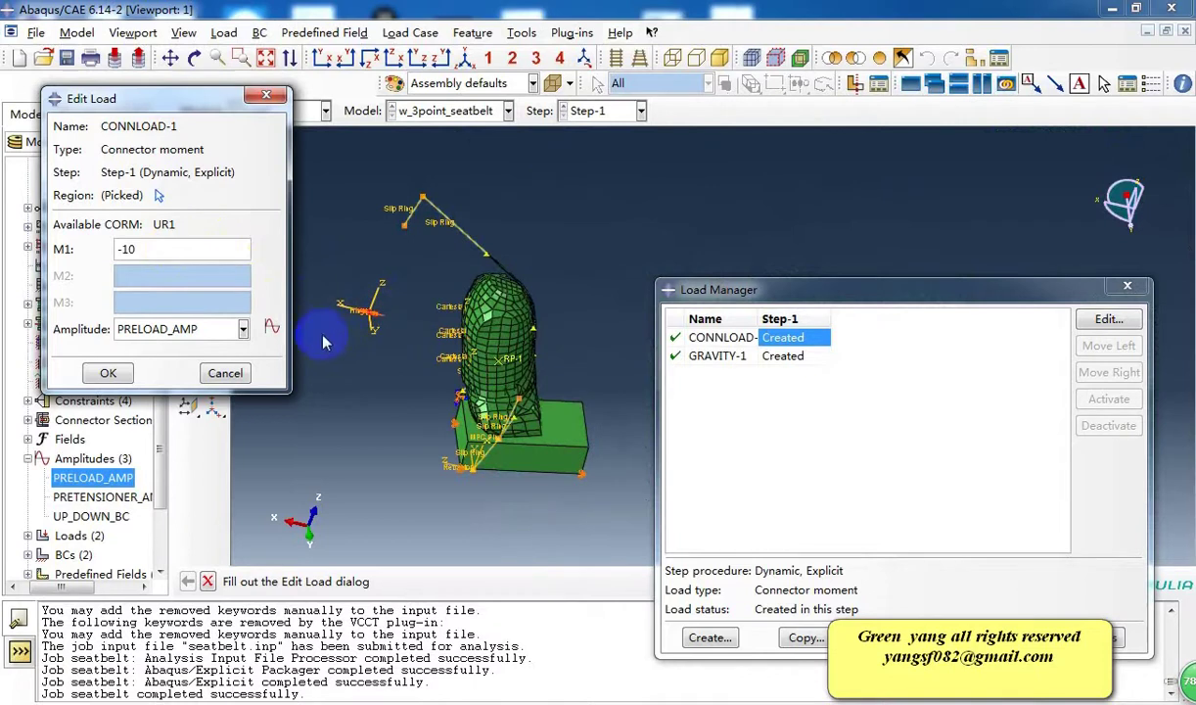
pyautogui.click(224, 373)
pyautogui.click(1127, 285)
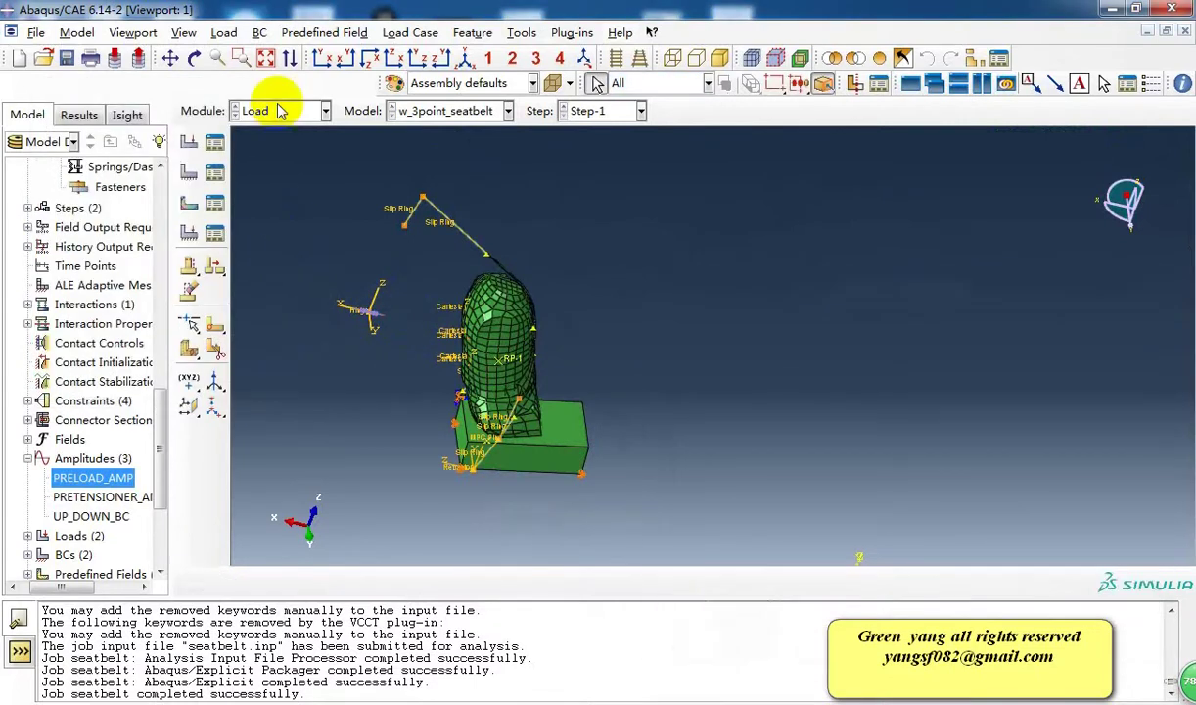
# - Review predefined field IC-1, initial velocity V1 = -20000 on MOVING_NODES, and close the manager
pyautogui.click(214, 205)
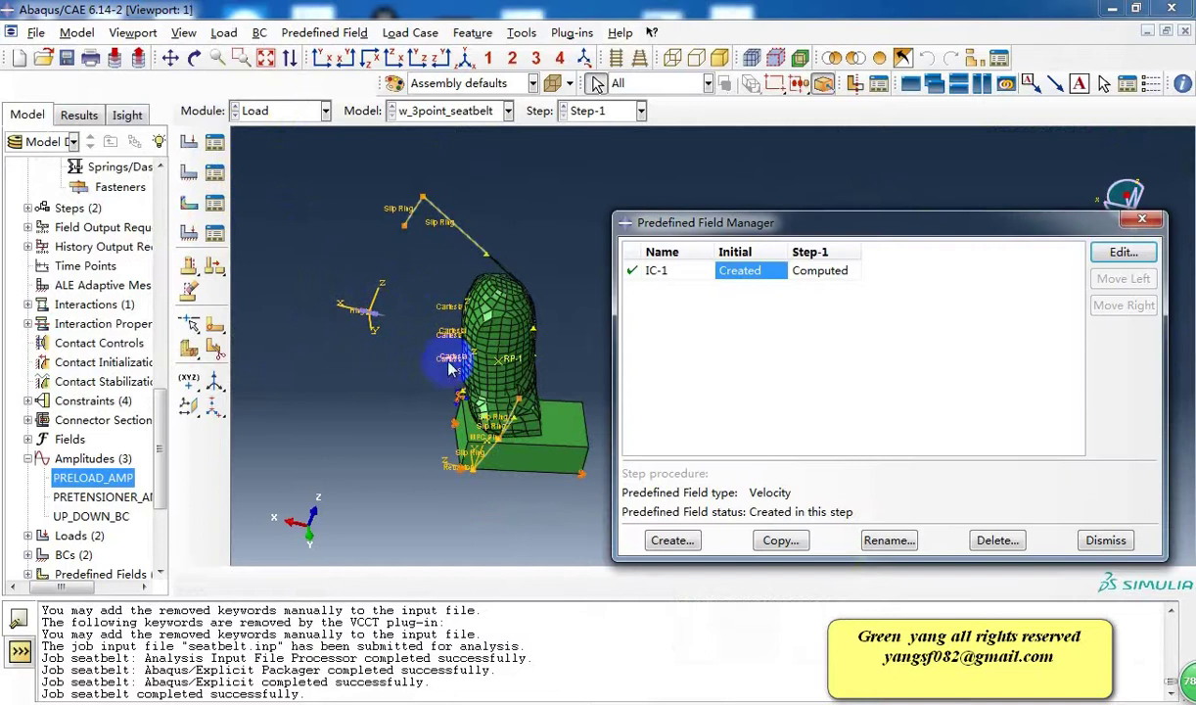
pyautogui.keyDown('ctrl'); pyautogui.keyDown('alt'); pyautogui.moveTo(563, 353); pyautogui.dragTo(452, 375); pyautogui.keyUp('alt'); pyautogui.keyUp('ctrl')
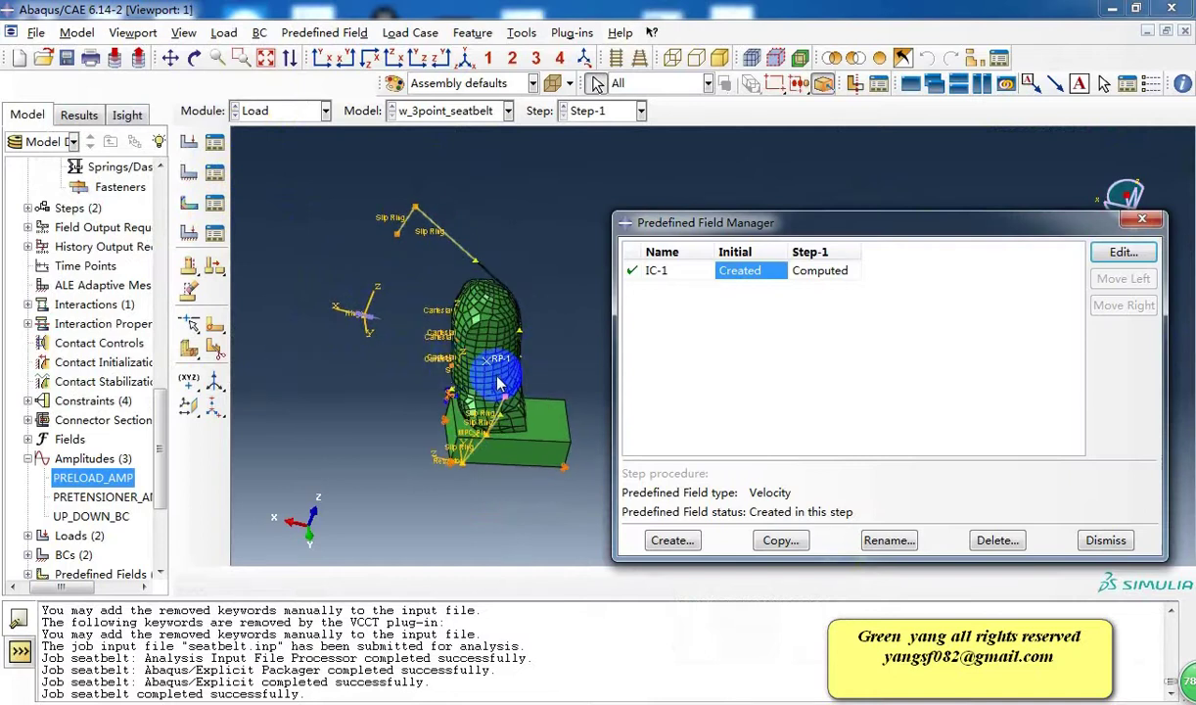
pyautogui.doubleClick(744, 271)
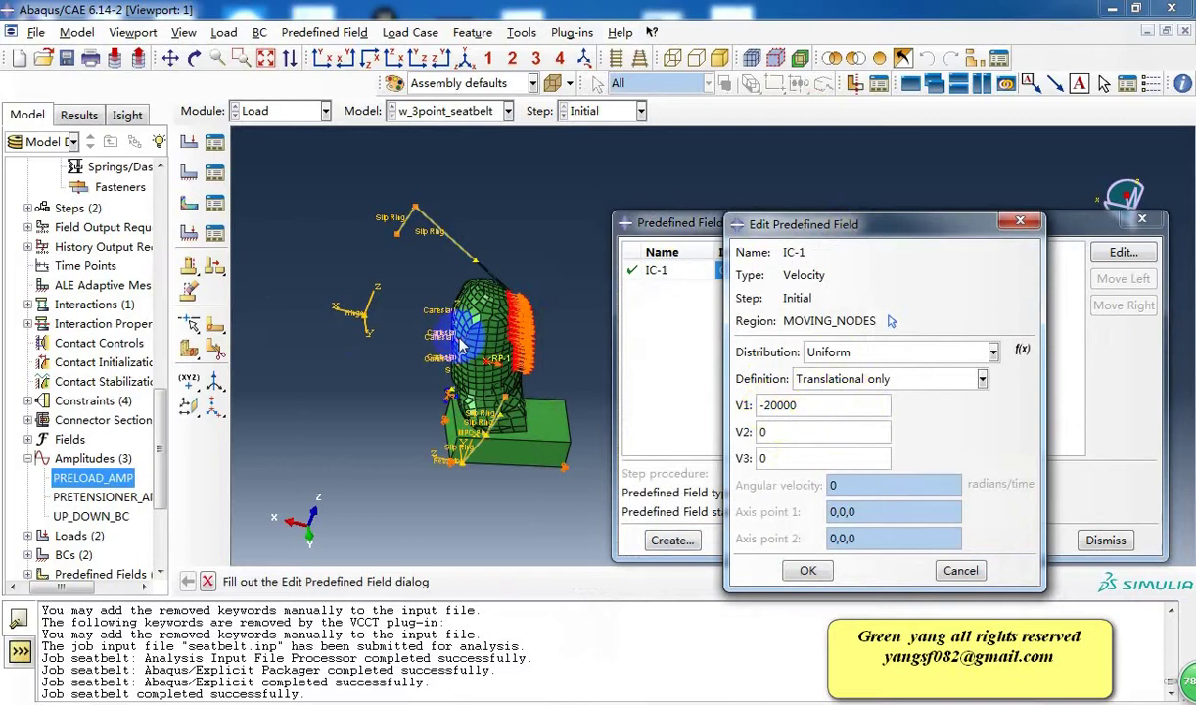
pyautogui.scroll(-2, 526, 384)
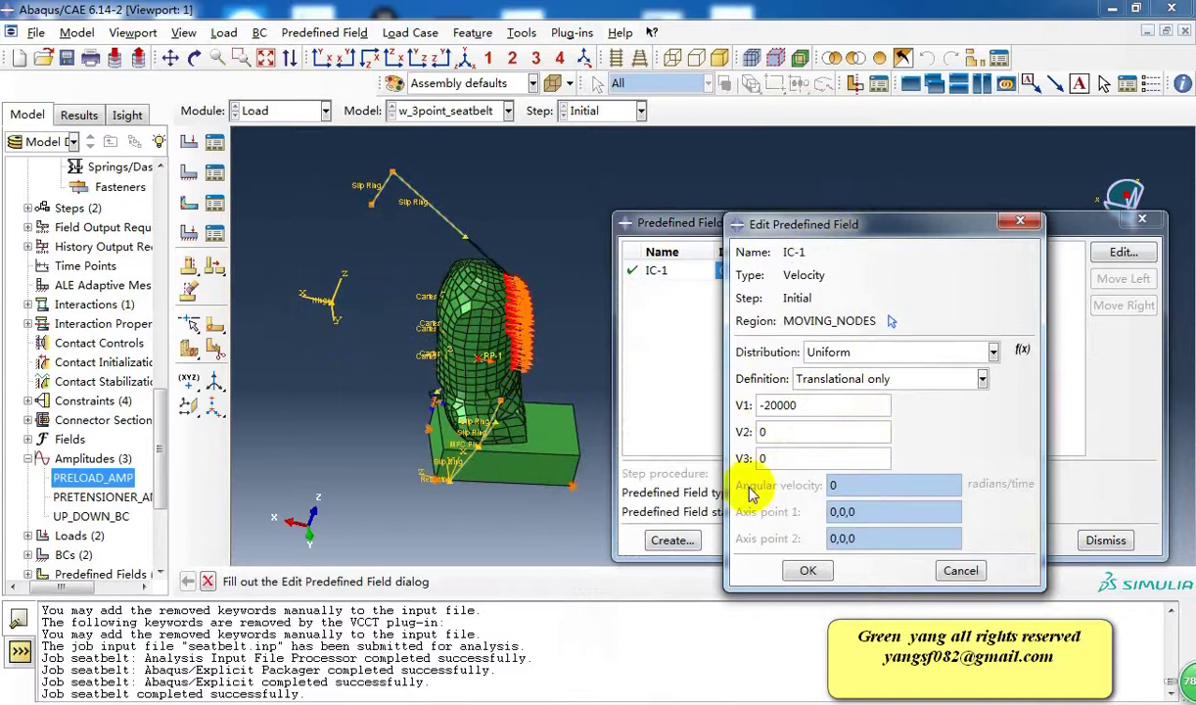
pyautogui.click(964, 572)
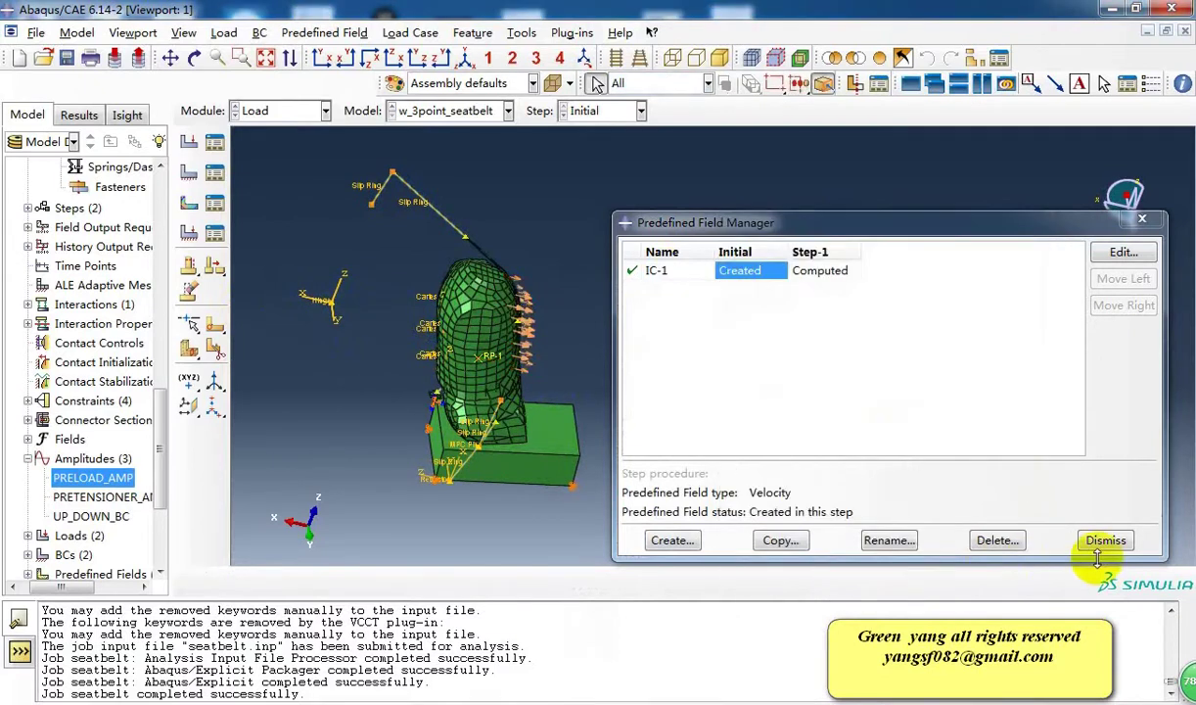
pyautogui.click(1105, 541)
# - Display the seatbelt model as a wireframe and rotate it
pyautogui.keyDown('ctrl'); pyautogui.keyDown('alt'); pyautogui.moveTo(579, 355); pyautogui.dragTo(362, 284); pyautogui.keyUp('alt'); pyautogui.keyUp('ctrl')
pyautogui.click(673, 58)
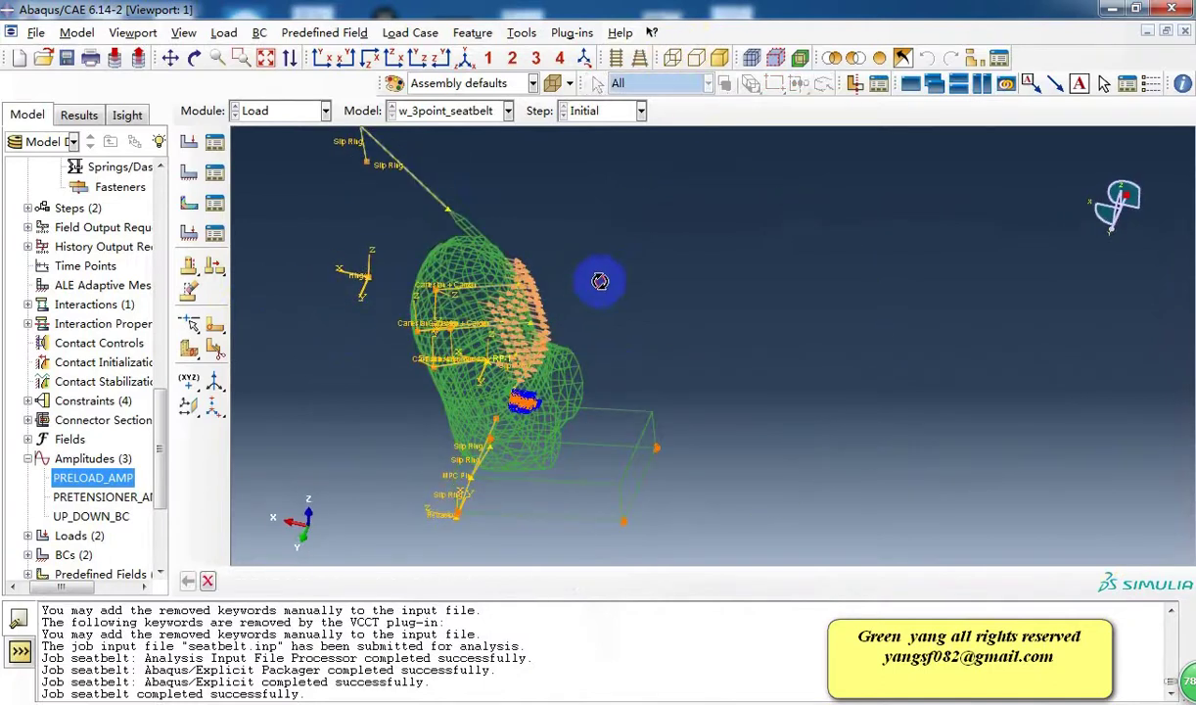
pyautogui.moveTo(601, 275)
pyautogui.keyDown('ctrl'); pyautogui.keyDown('alt'); pyautogui.mouseDown()
pyautogui.moveTo(631, 278)
pyautogui.moveTo(421, 343)
pyautogui.moveTo(588, 427)
pyautogui.moveTo(507, 414)
pyautogui.moveTo(646, 341)
pyautogui.moveTo(649, 320)
pyautogui.moveTo(676, 321)
pyautogui.moveTo(542, 326)
pyautogui.moveTo(534, 302)
pyautogui.mouseUp(); pyautogui.keyUp('alt'); pyautogui.keyUp('ctrl')
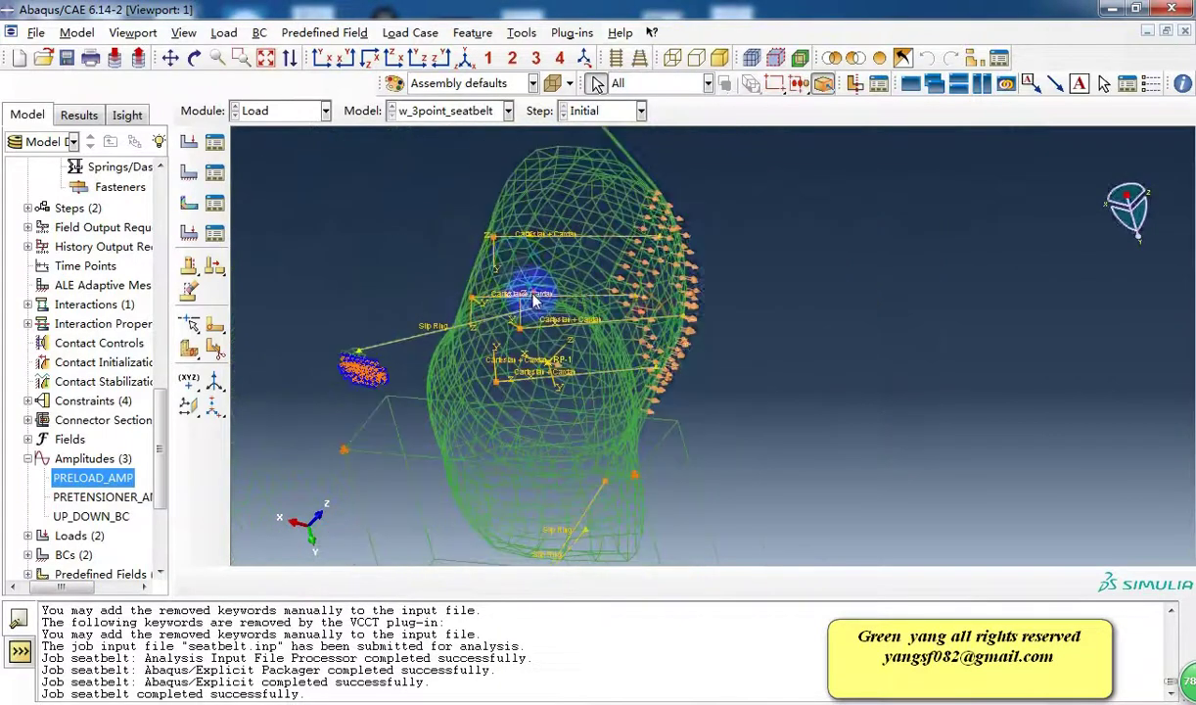
# - Switch to the Mesh module, view the part mesh, then return to the shaded assembly mesh
pyautogui.click(326, 114)
pyautogui.click(311, 246)
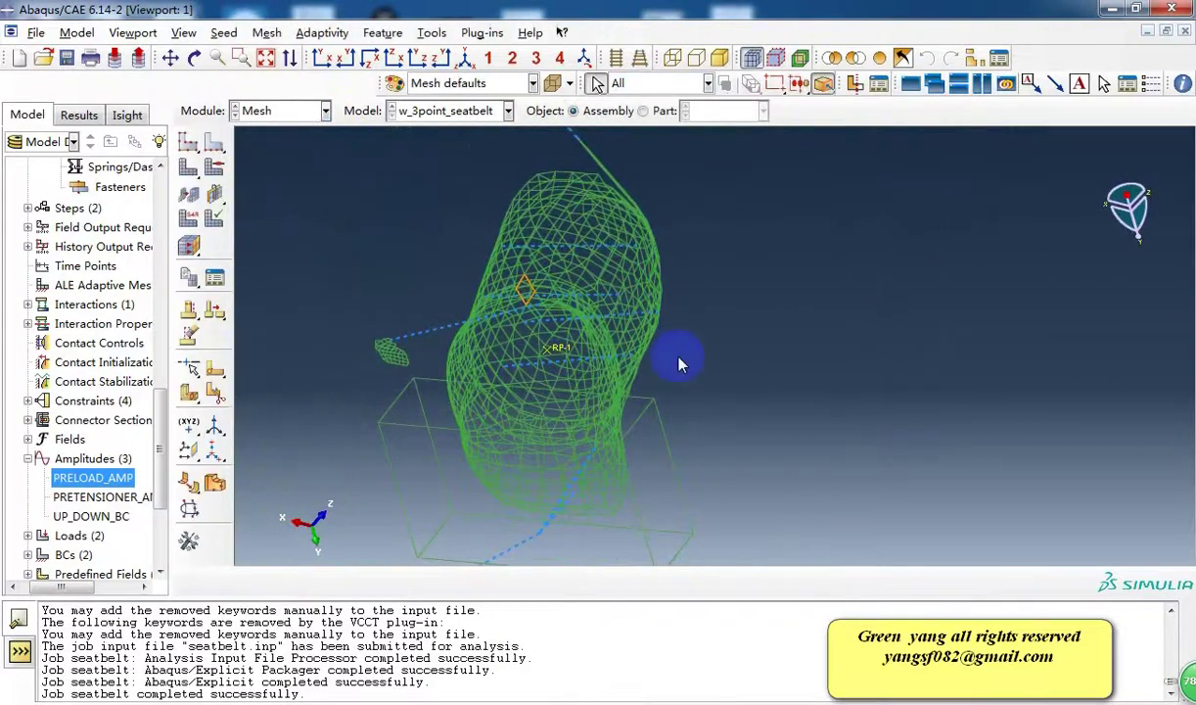
pyautogui.keyDown('ctrl'); pyautogui.keyDown('alt'); pyautogui.moveTo(680, 364); pyautogui.dragTo(619, 350); pyautogui.keyUp('alt'); pyautogui.keyUp('ctrl')
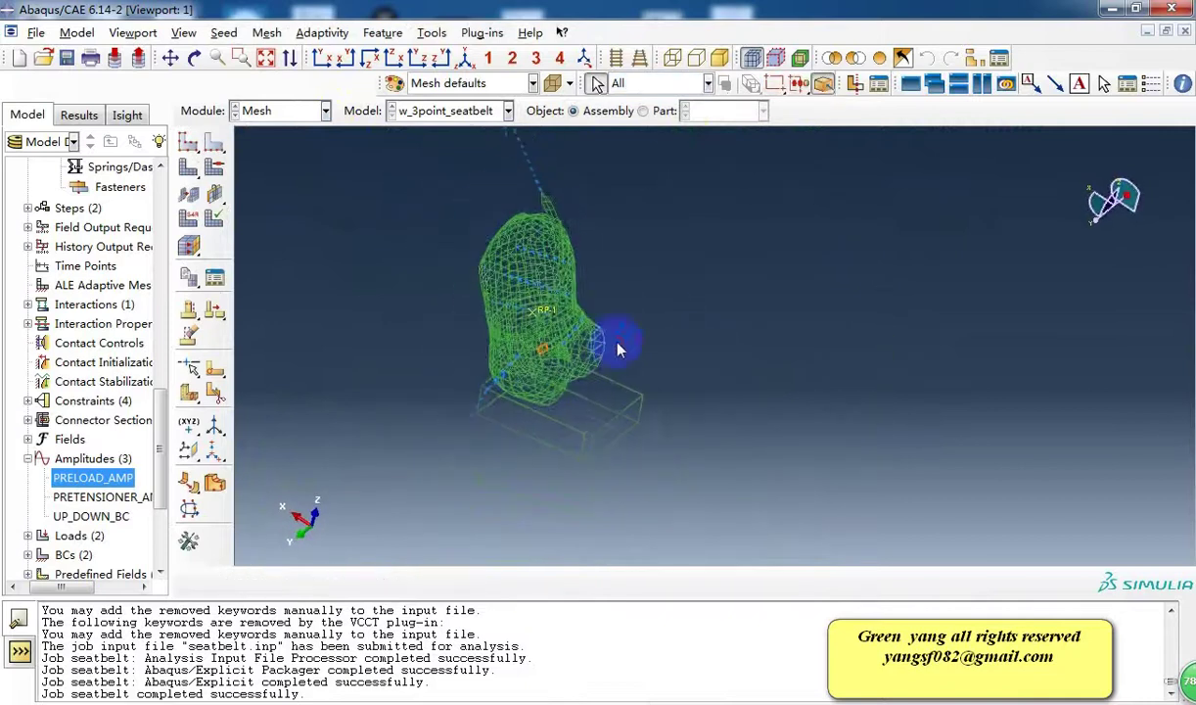
pyautogui.click(645, 110)
pyautogui.click(321, 116)
pyautogui.click(292, 244)
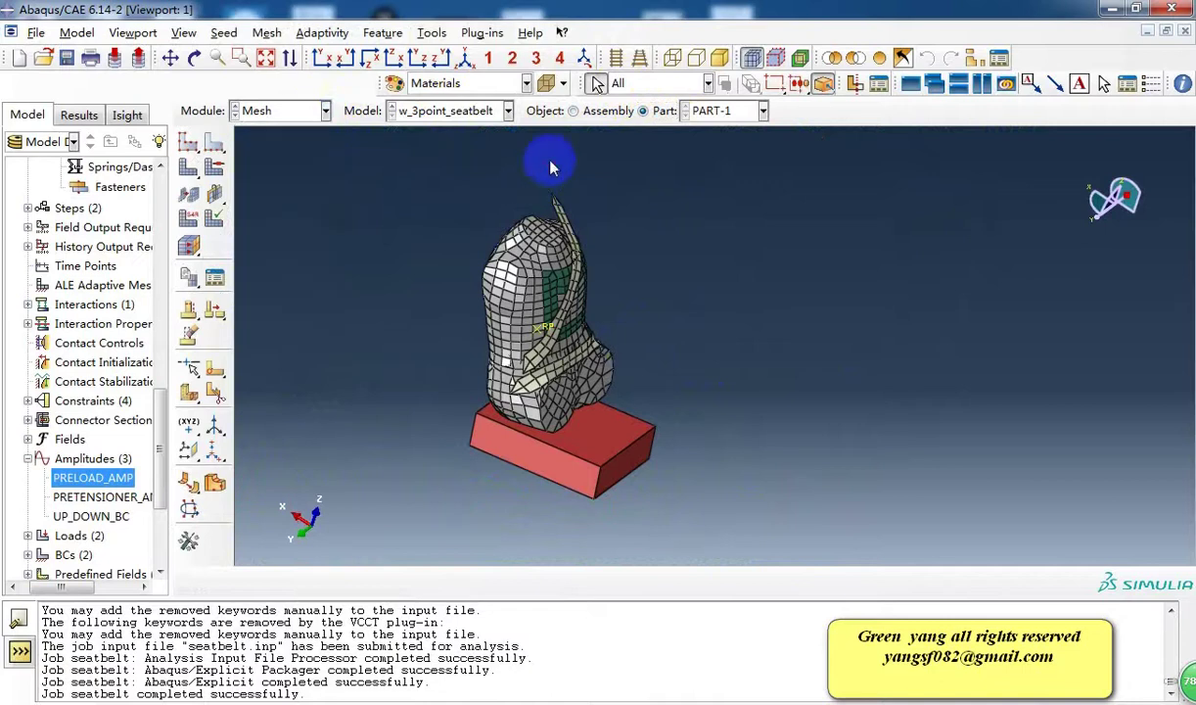
pyautogui.click(719, 59)
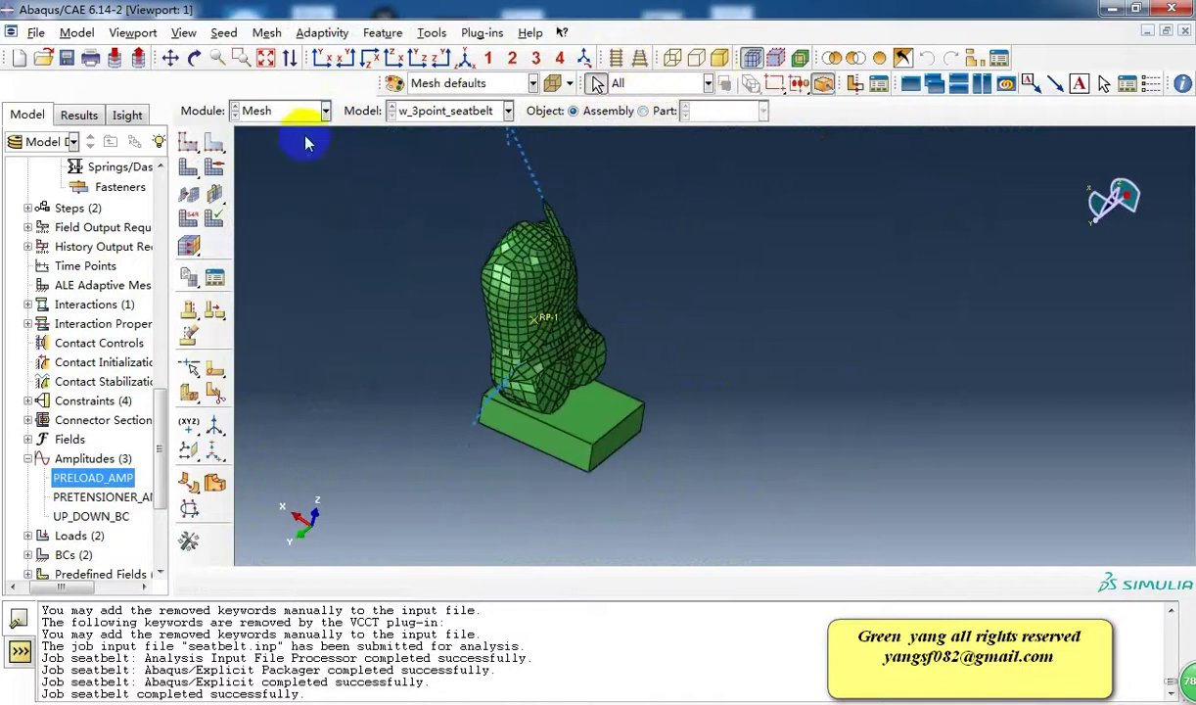
# - Switch to the Job module and open the completed seatbelt job's results as a U Magnitude contour
pyautogui.click(323, 110)
pyautogui.click(287, 284)
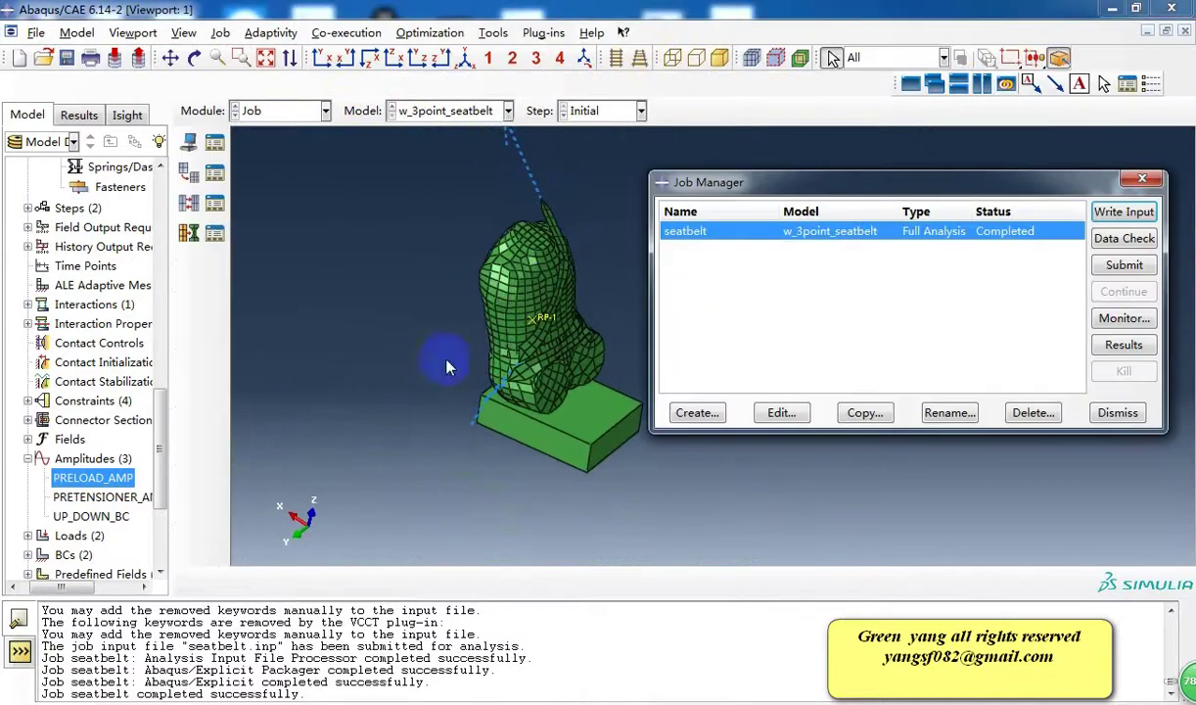
pyautogui.keyDown('ctrl'); pyautogui.keyDown('alt'); pyautogui.moveTo(425, 342); pyautogui.dragTo(454, 407); pyautogui.keyUp('alt'); pyautogui.keyUp('ctrl')
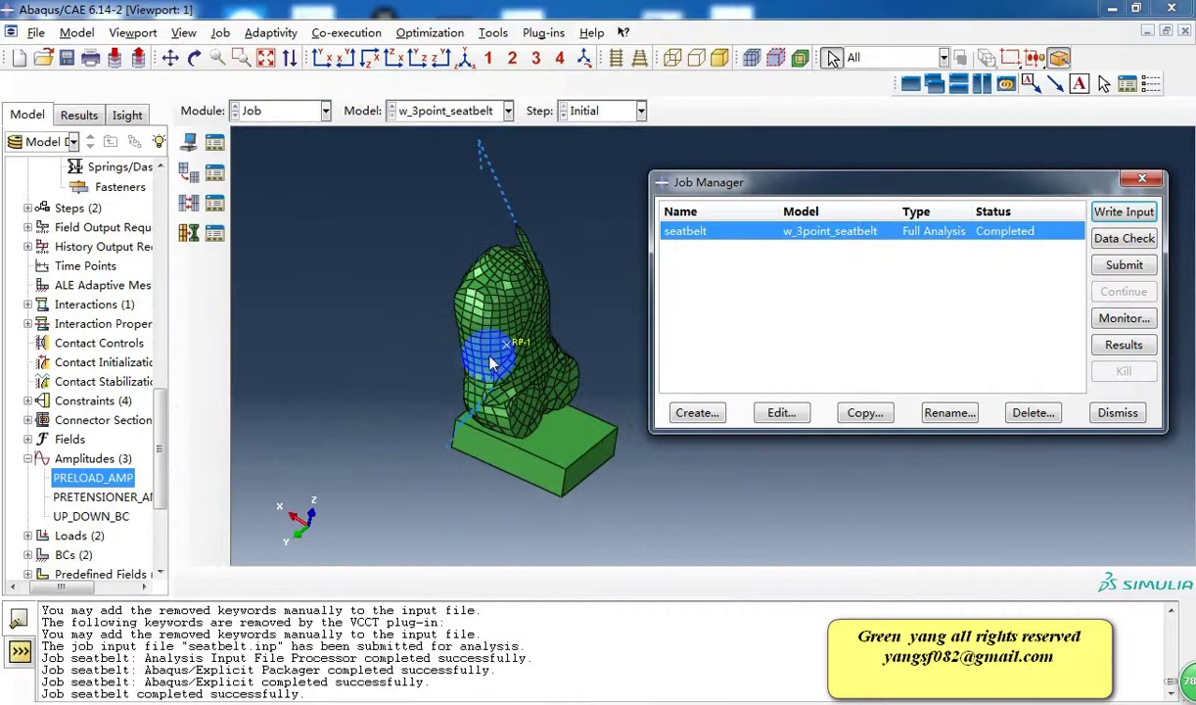
pyautogui.keyDown('ctrl'); pyautogui.keyDown('alt'); pyautogui.moveTo(492, 364); pyautogui.dragTo(513, 347); pyautogui.keyUp('alt'); pyautogui.keyUp('ctrl')
pyautogui.keyDown('ctrl'); pyautogui.keyDown('alt'); pyautogui.moveTo(572, 380); pyautogui.dragTo(529, 293); pyautogui.keyUp('alt'); pyautogui.keyUp('ctrl')
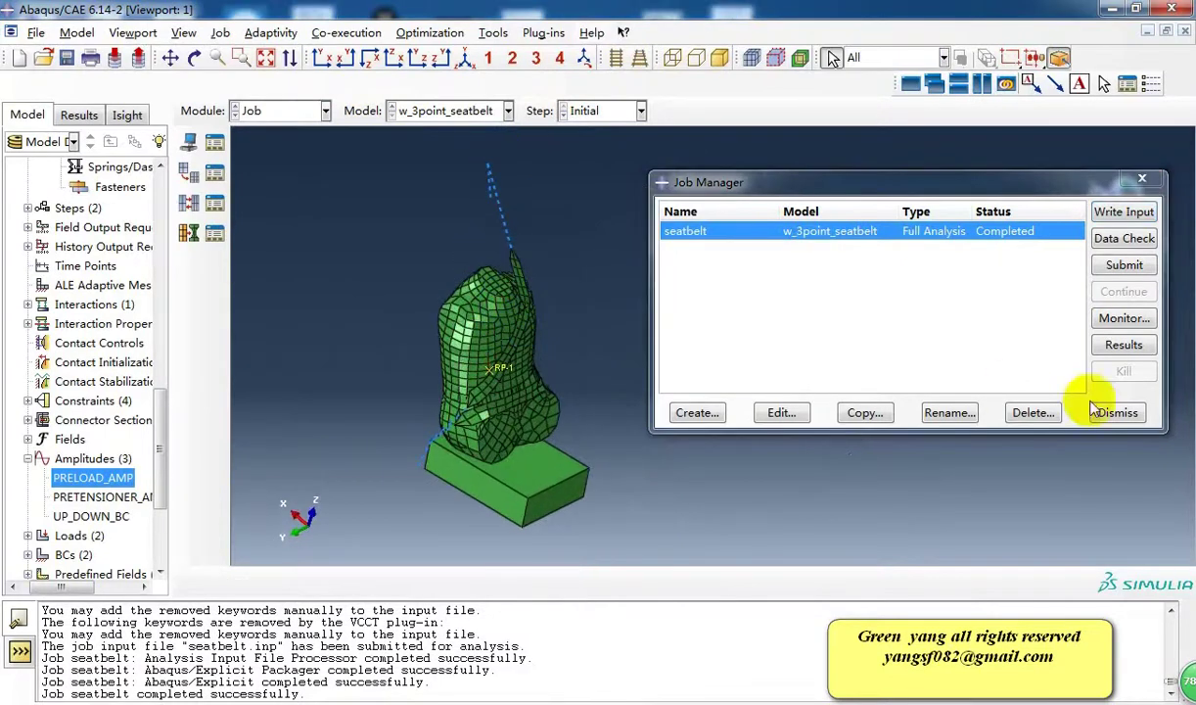
pyautogui.click(1136, 350)
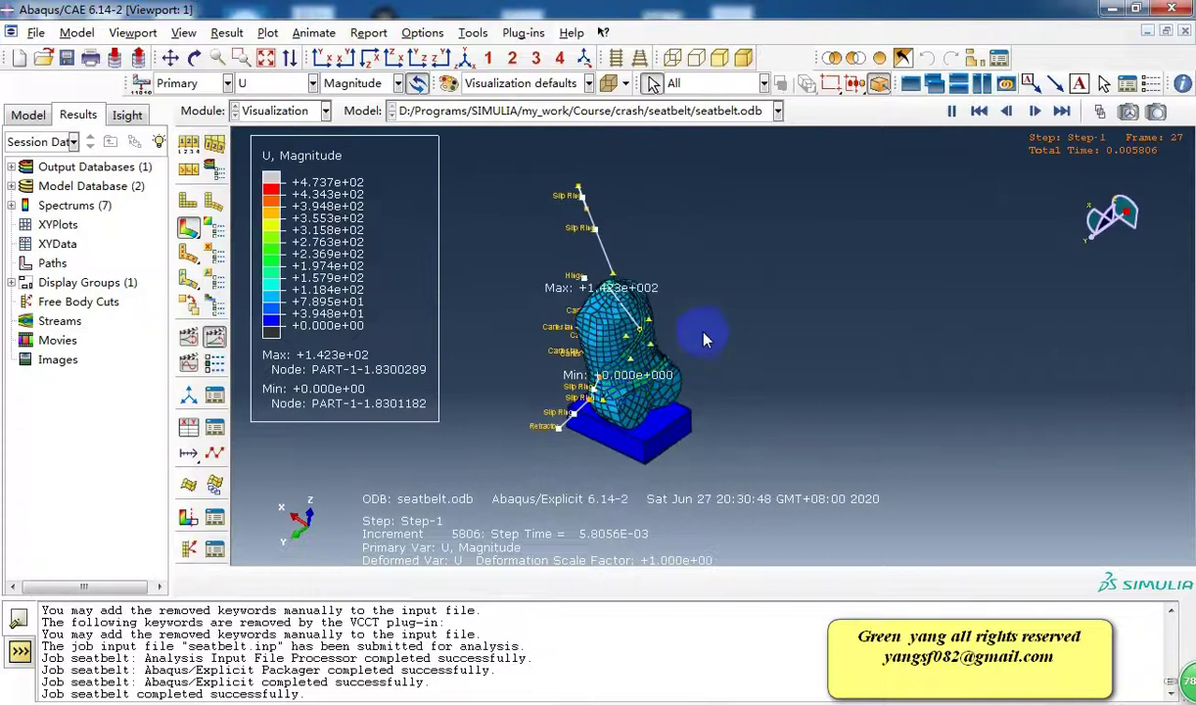
# - Animate the U Magnitude deformation through the analysis time history
pyautogui.keyDown('ctrl'); pyautogui.keyDown('alt'); pyautogui.moveTo(602, 372); pyautogui.dragTo(646, 391); pyautogui.keyUp('alt'); pyautogui.keyUp('ctrl')
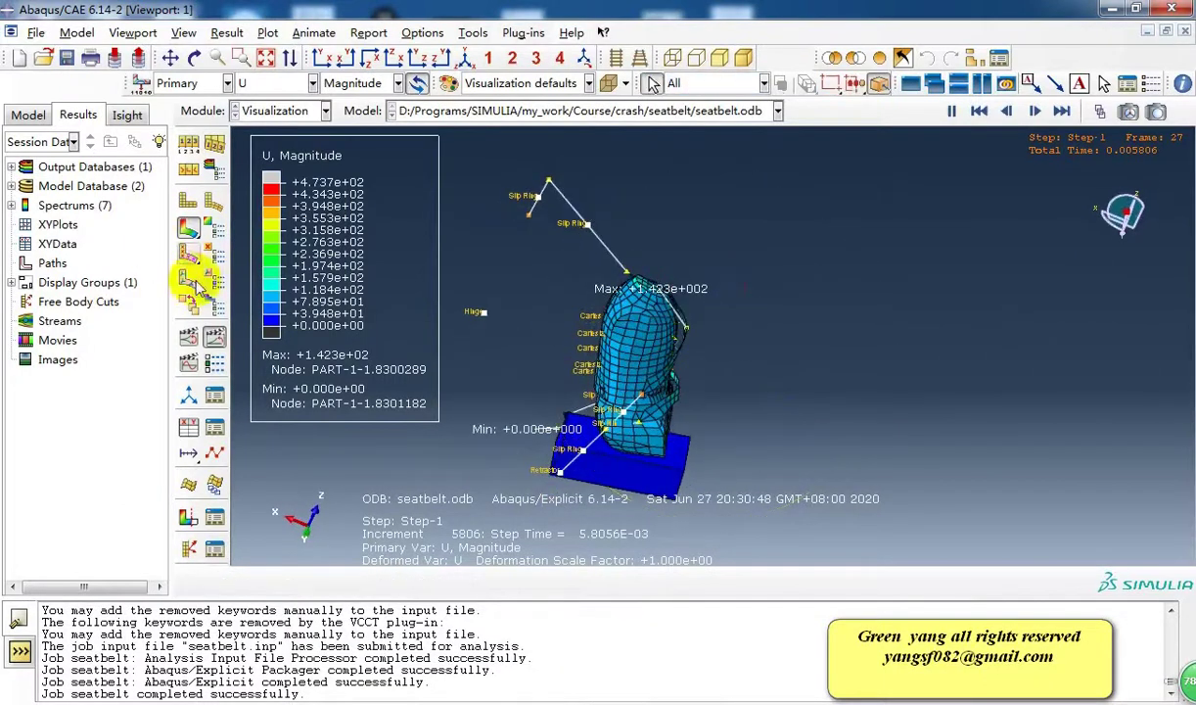
pyautogui.click(214, 336)
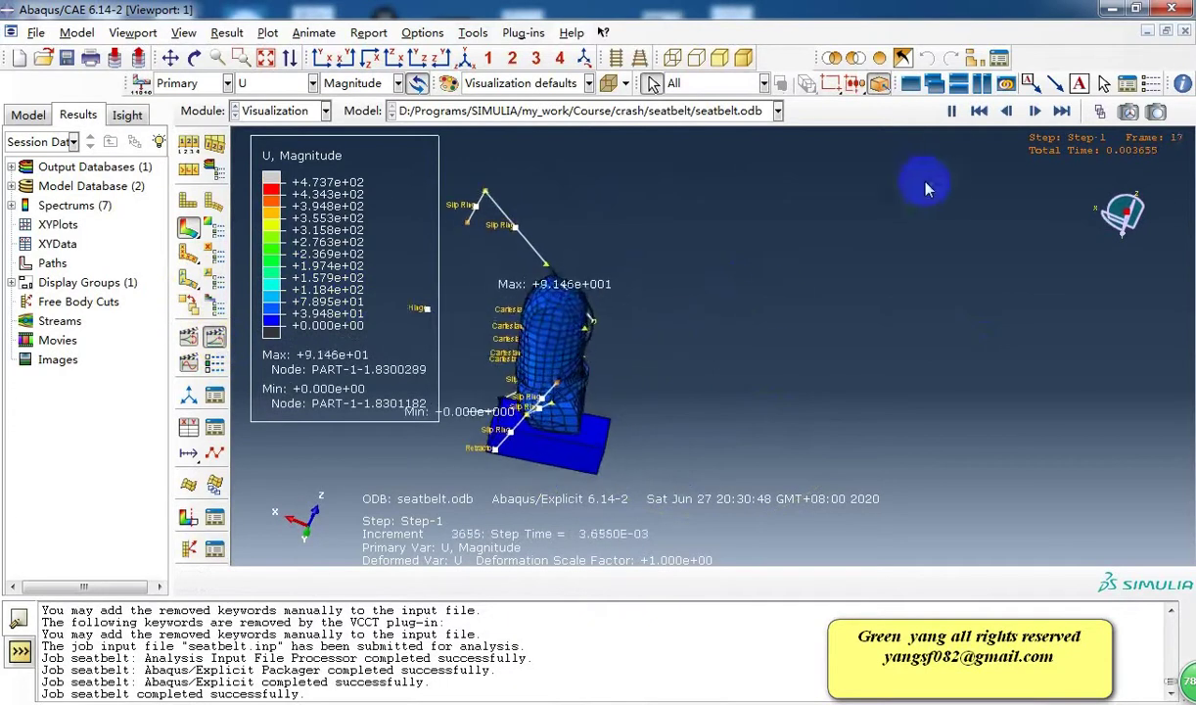
# - Stop the animation, tile the displacement and Mises stress viewports vertically, and expand Output Databases
pyautogui.click(955, 111)
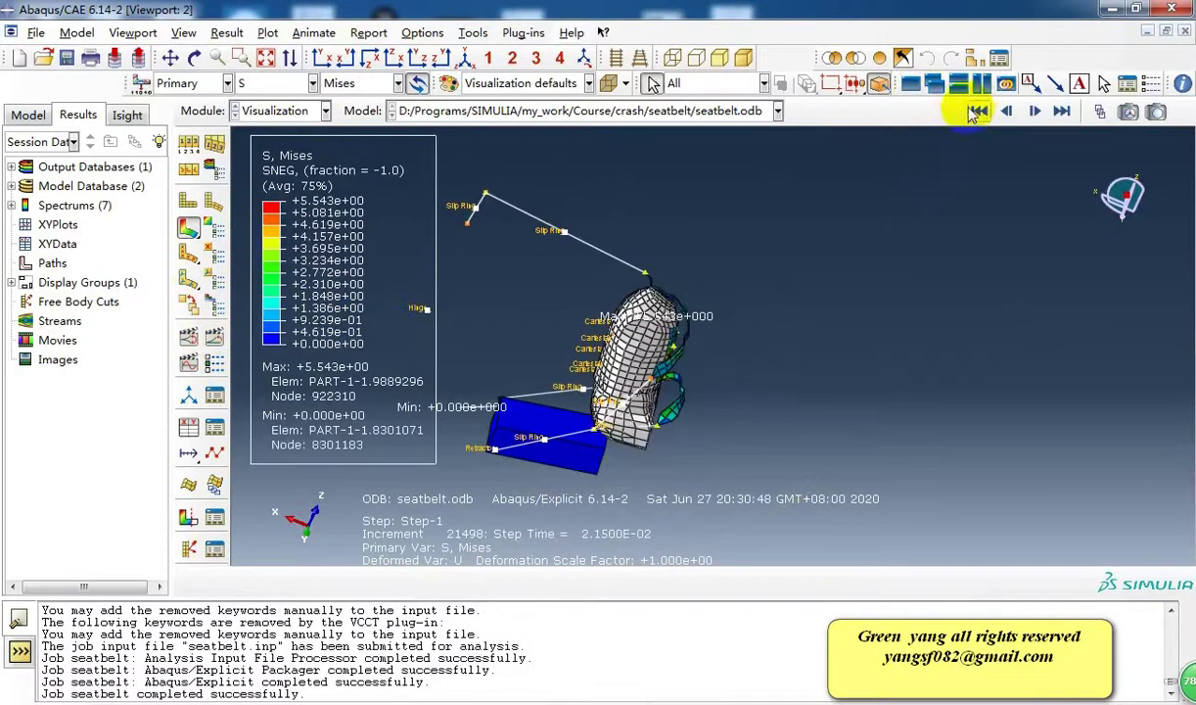
pyautogui.click(982, 86)
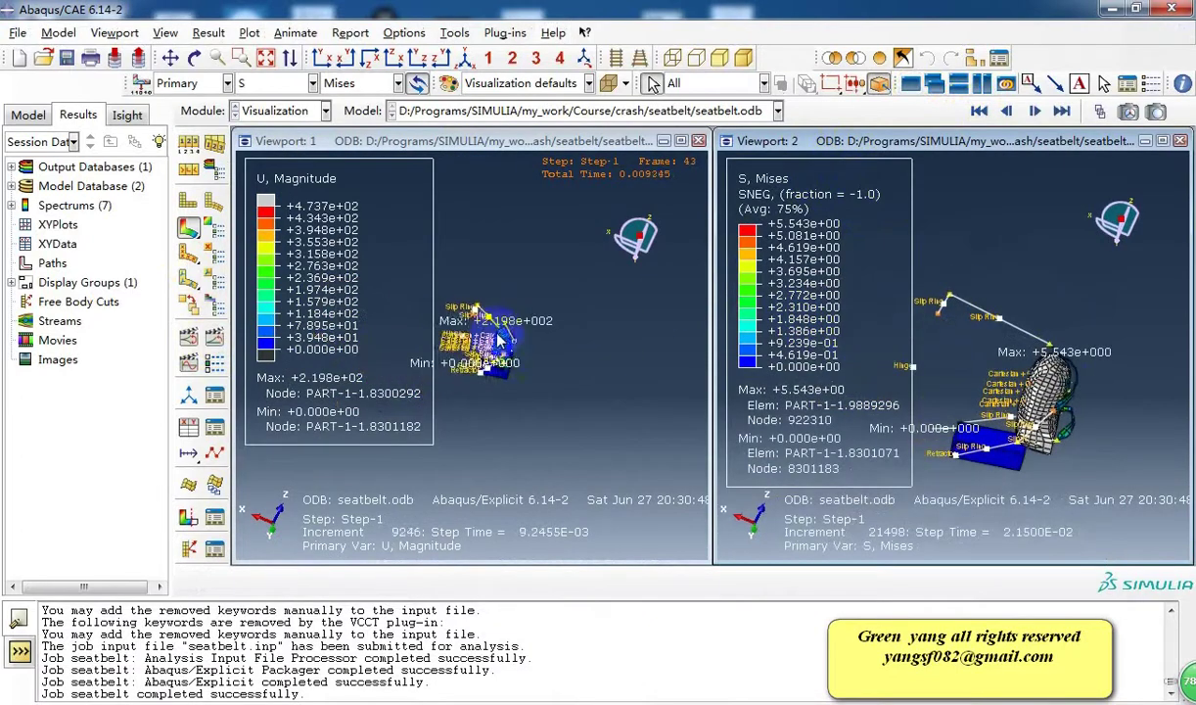
pyautogui.keyDown('ctrl'); pyautogui.keyDown('alt'); pyautogui.moveTo(454, 323); pyautogui.dragTo(566, 360); pyautogui.keyUp('alt'); pyautogui.keyUp('ctrl')
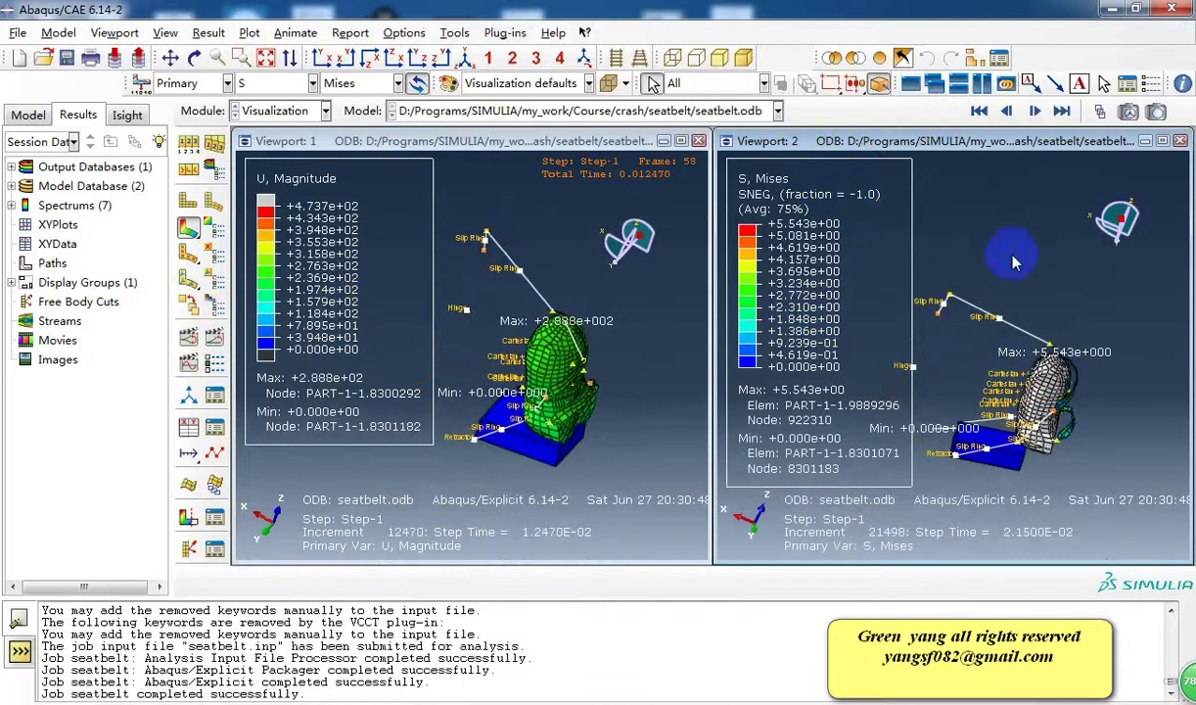
pyautogui.click(988, 347)
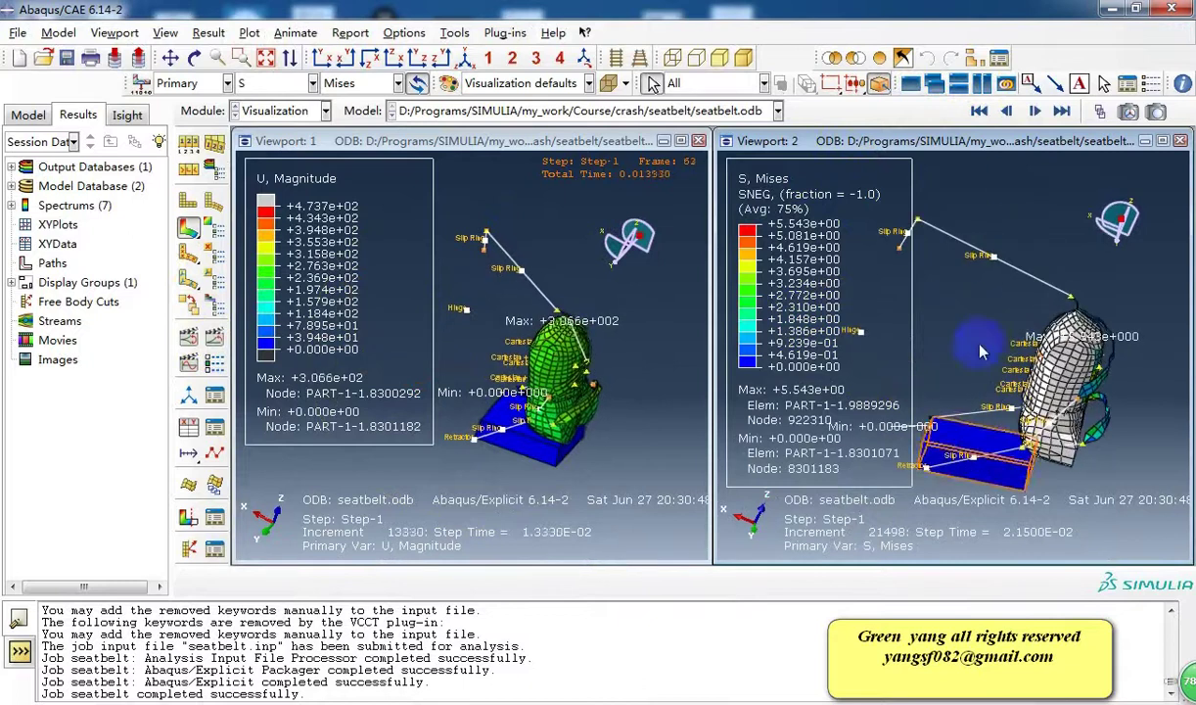
pyautogui.click(11, 167)
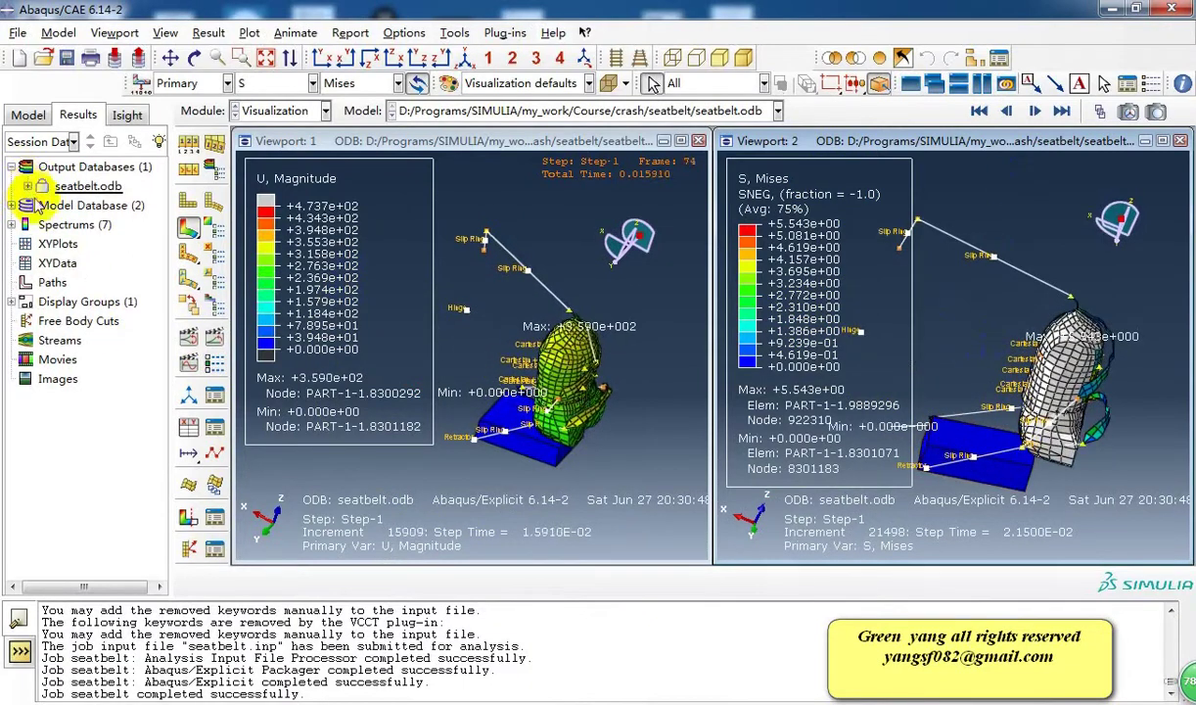
# - Create XY data from seatbelt.odb history output and plot the CCF1 Element 25 force curve
pyautogui.click(28, 186)
pyautogui.click(44, 205)
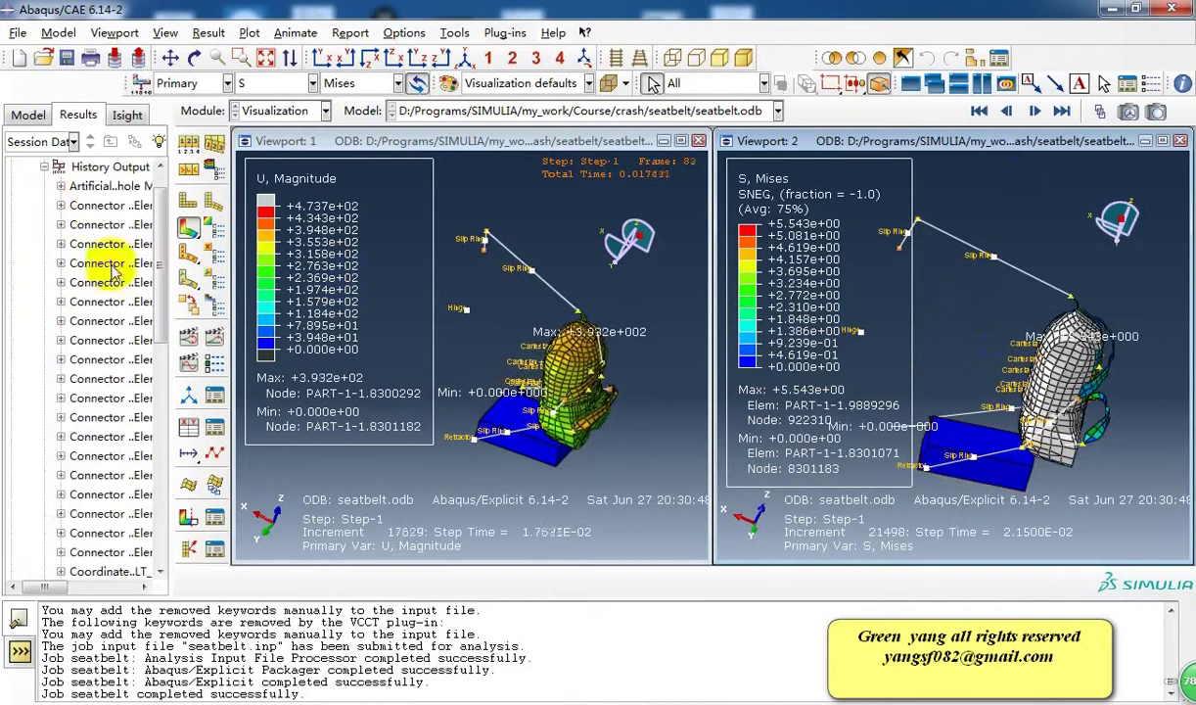
pyautogui.click(187, 425)
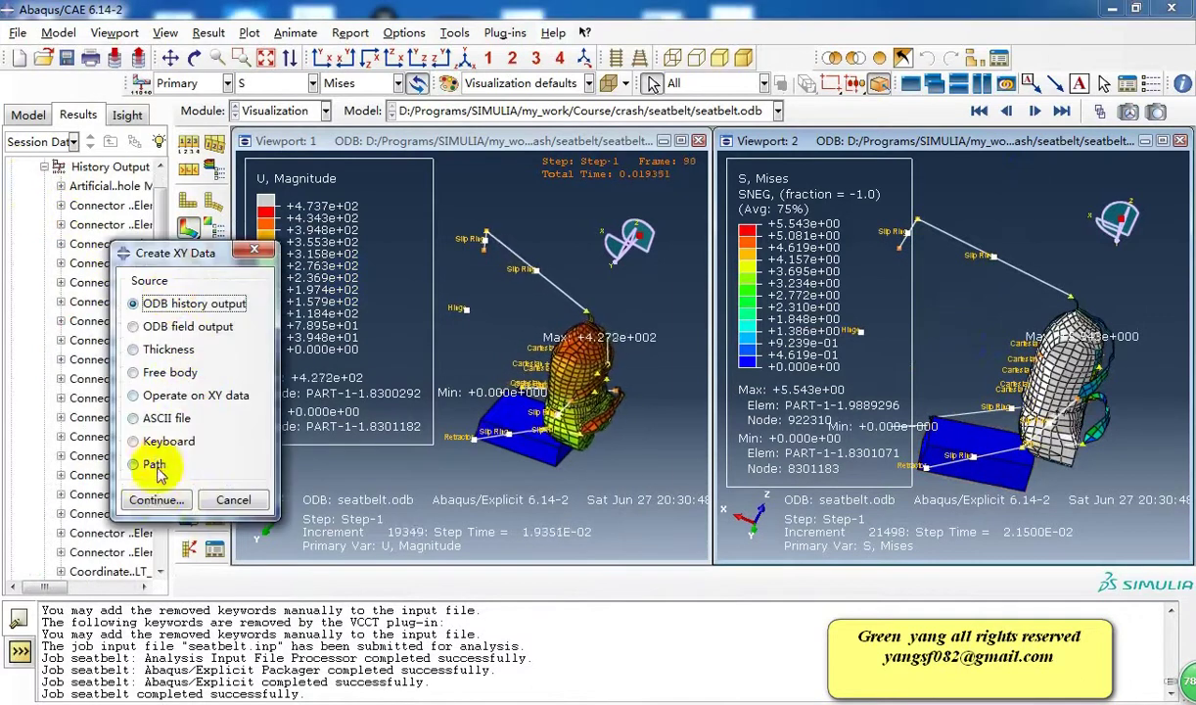
pyautogui.click(156, 499)
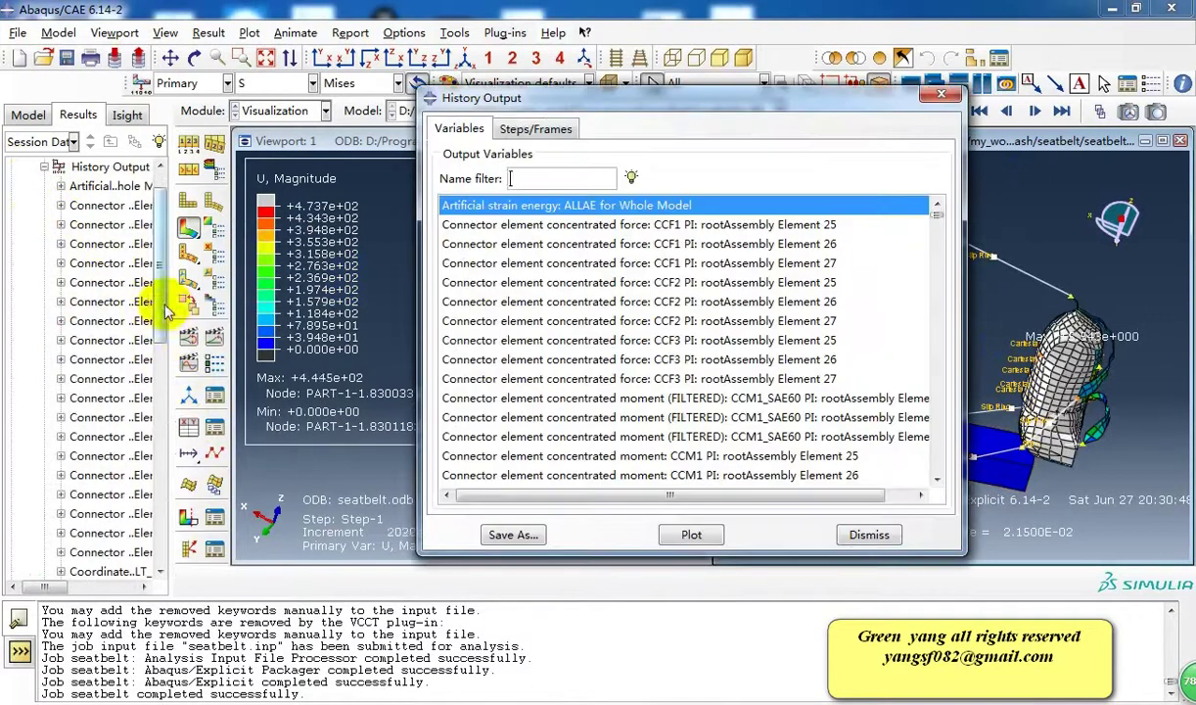
pyautogui.click(661, 227)
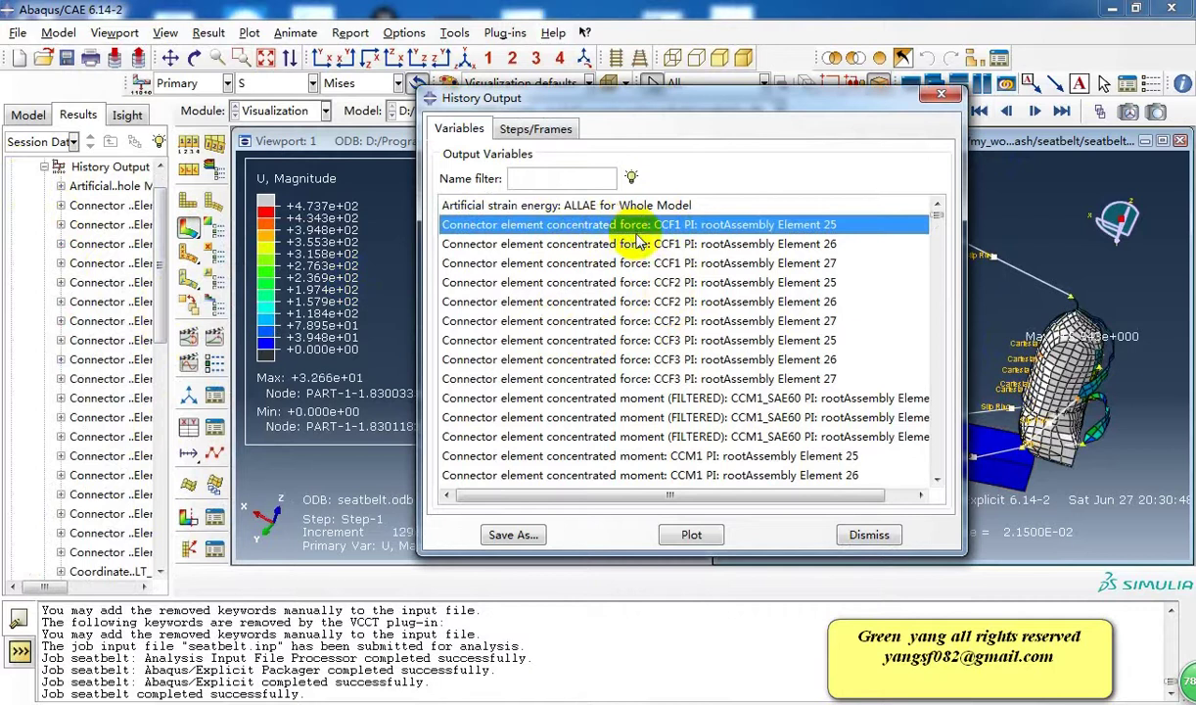
pyautogui.moveTo(685, 102); pyautogui.dragTo(482, 128)
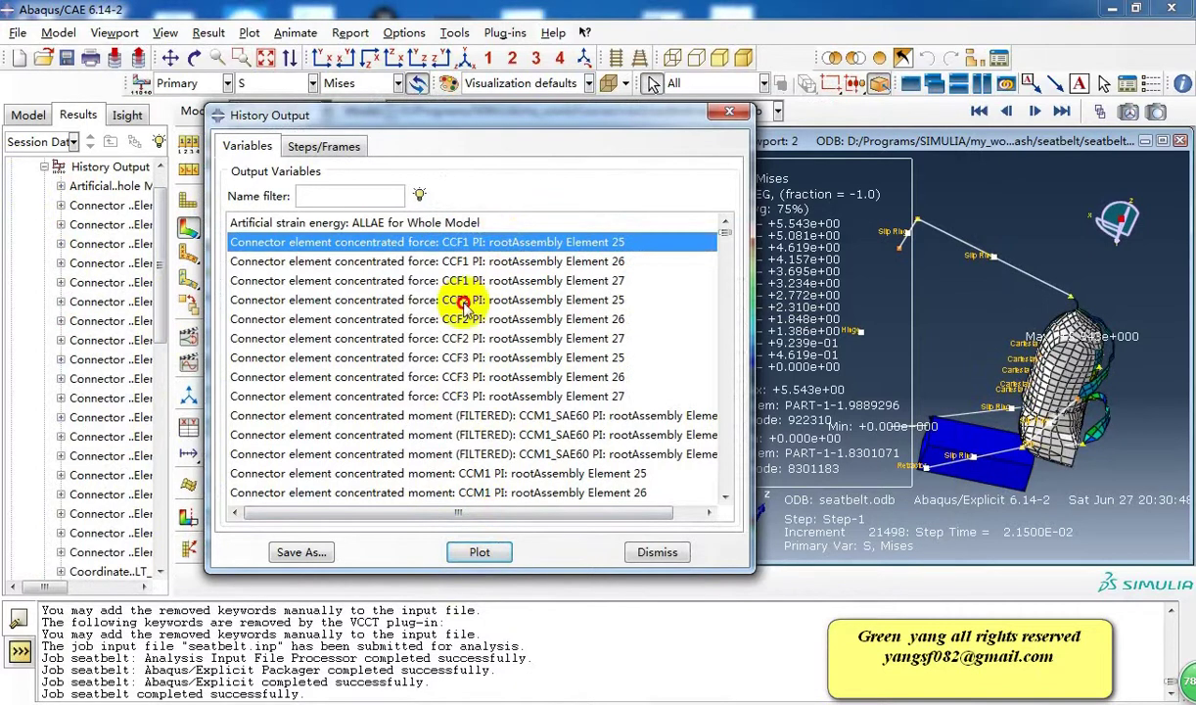
pyautogui.click(484, 564)
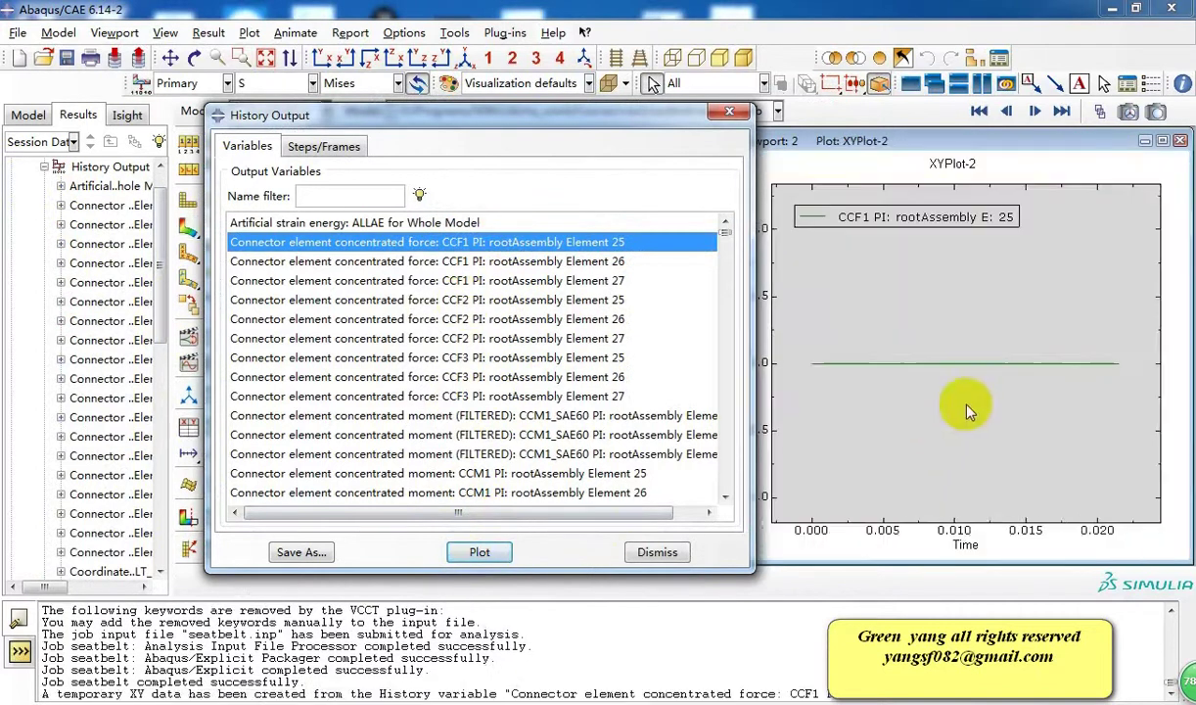
# - Plot connector force curves CCF1 for Elements 27 and 26, plus CCF2 and CCF3 for Element 27
pyautogui.click(480, 551)
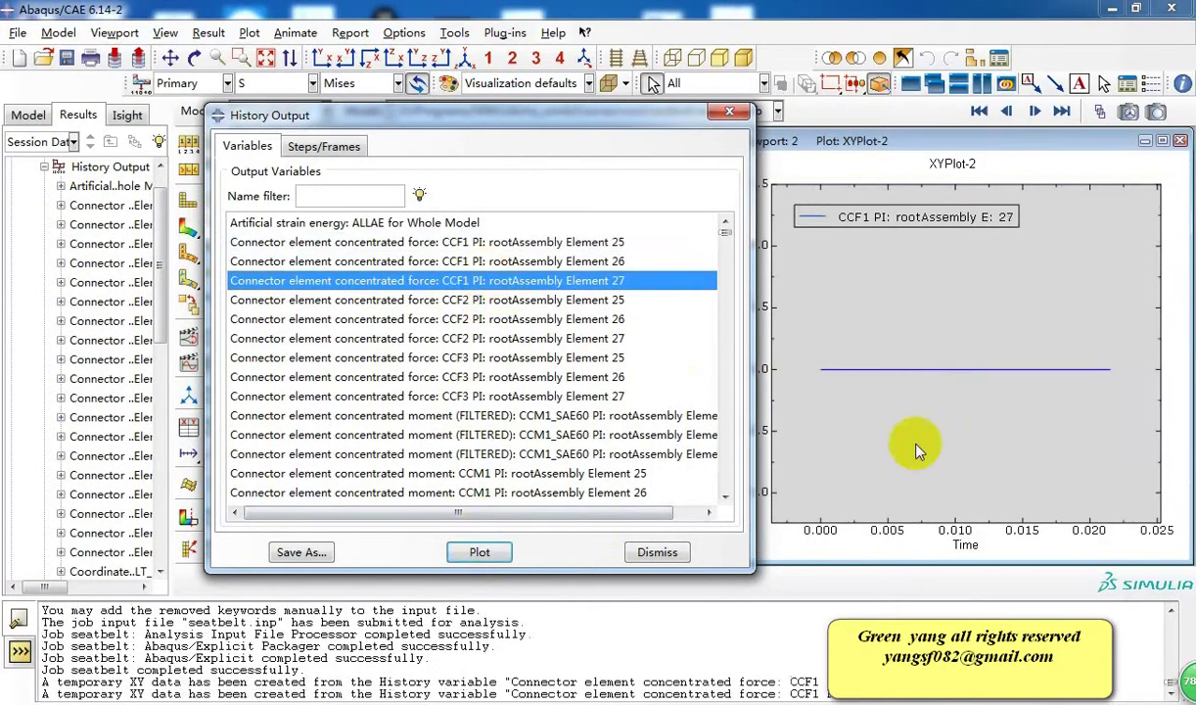
pyautogui.click(516, 262)
pyautogui.click(485, 553)
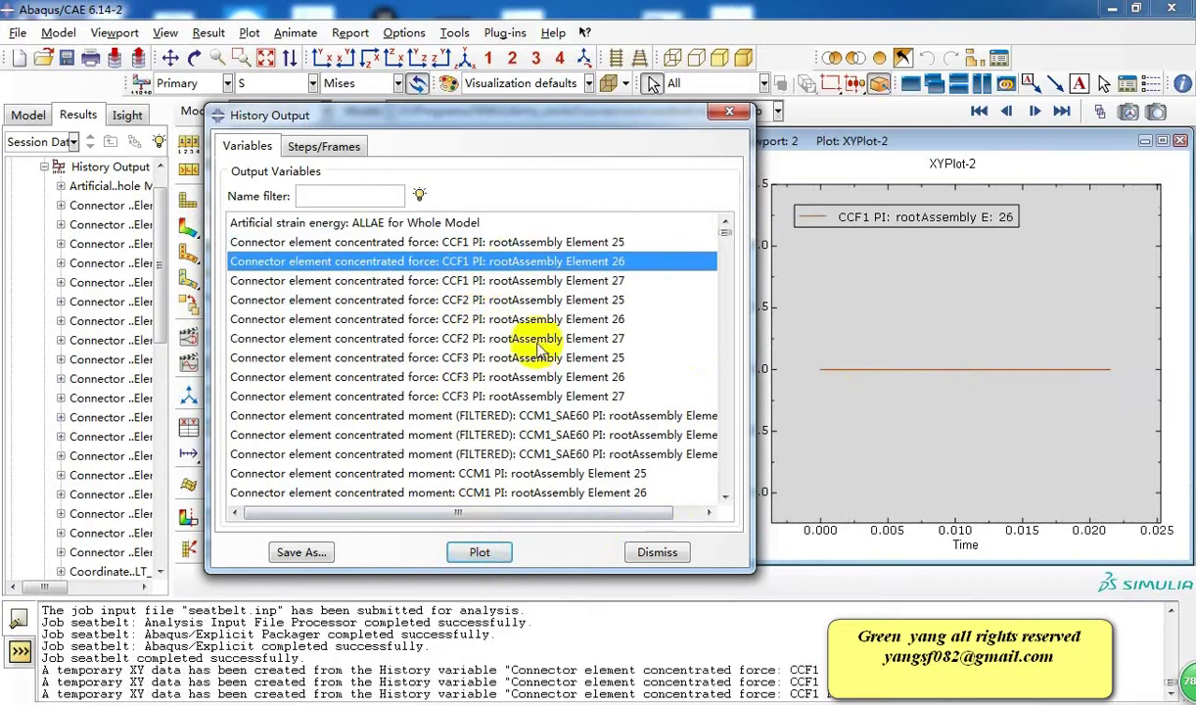
pyautogui.click(450, 340)
pyautogui.click(484, 553)
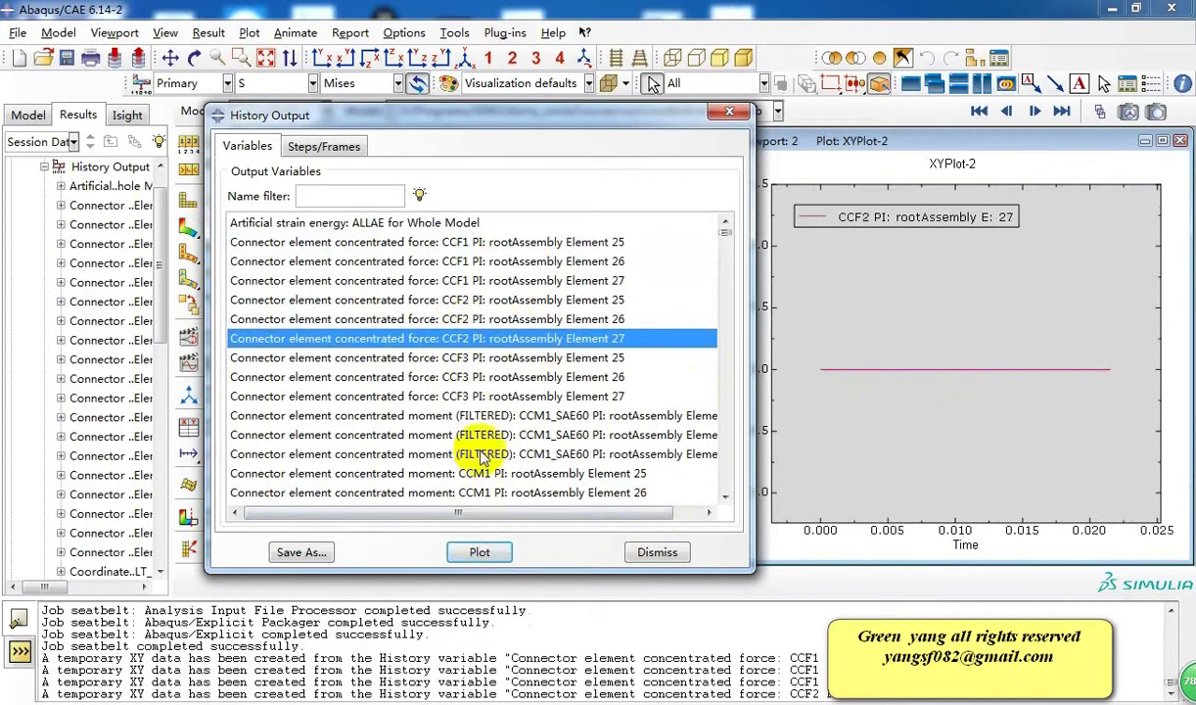
pyautogui.click(471, 396)
pyautogui.click(495, 553)
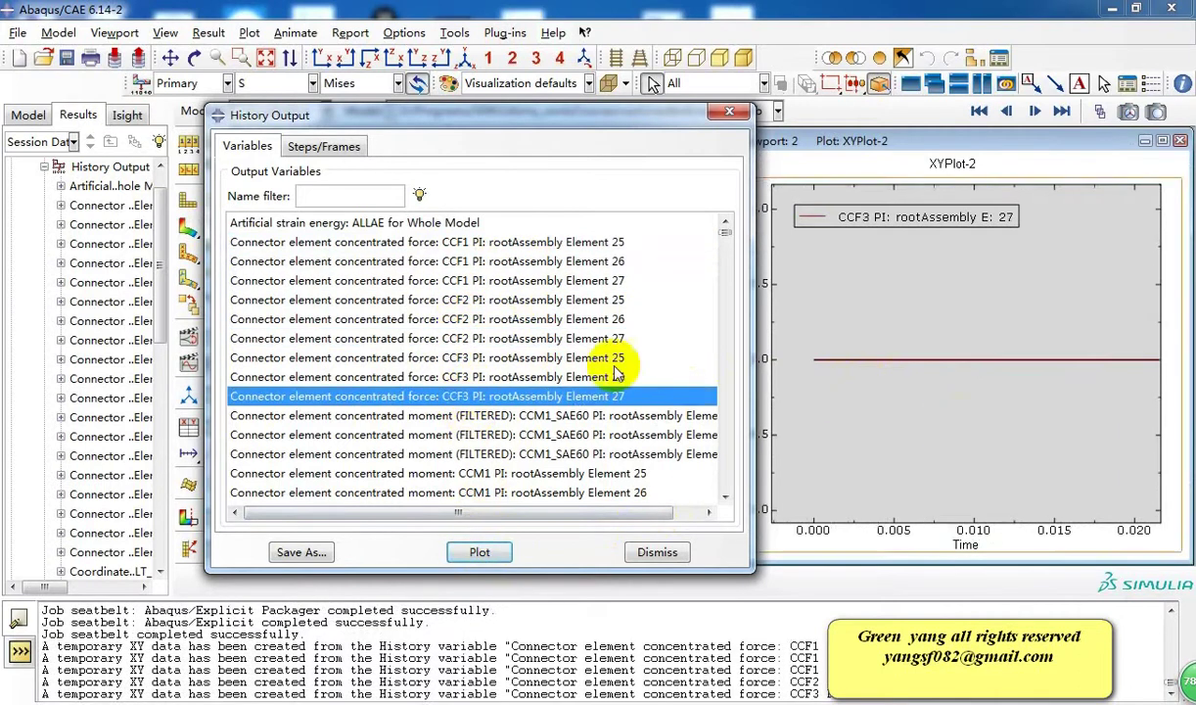
# - Plot the two filtered CCM1_SAE60 moment curves and CCM1 moments for Elements 25 and 27
pyautogui.scroll(-1, 519, 336)
pyautogui.scroll(-2, 499, 318)
pyautogui.scroll(1, 476, 315)
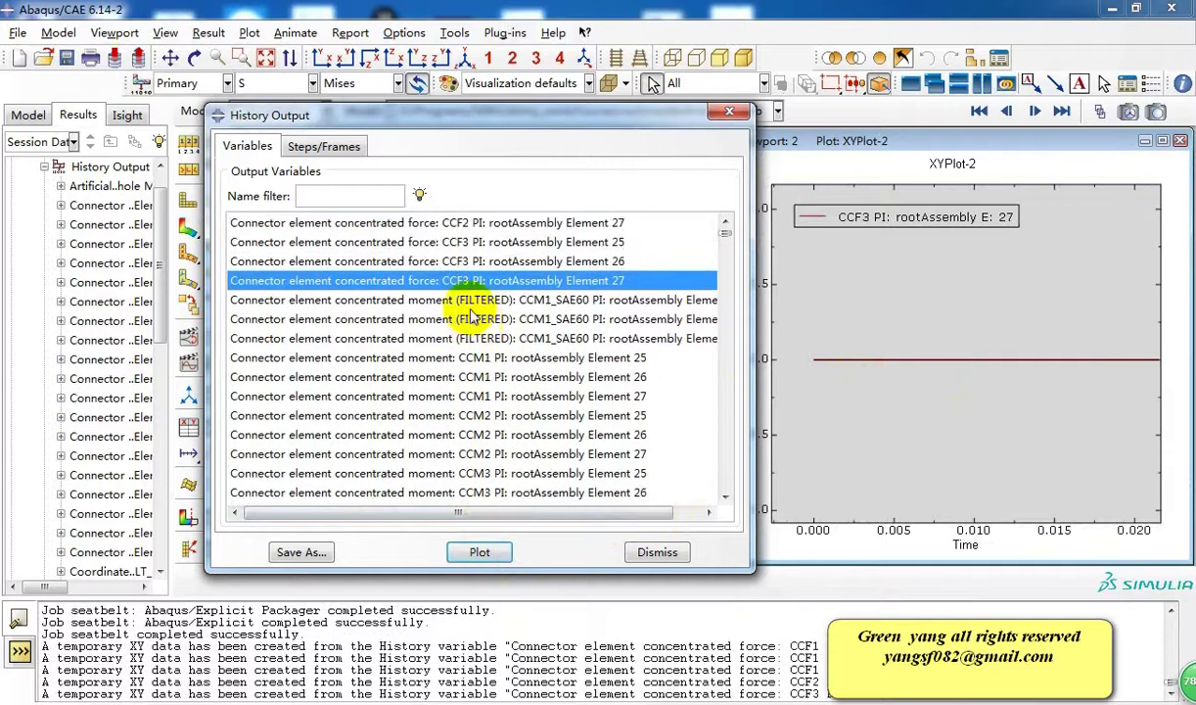
pyautogui.click(481, 299)
pyautogui.click(477, 554)
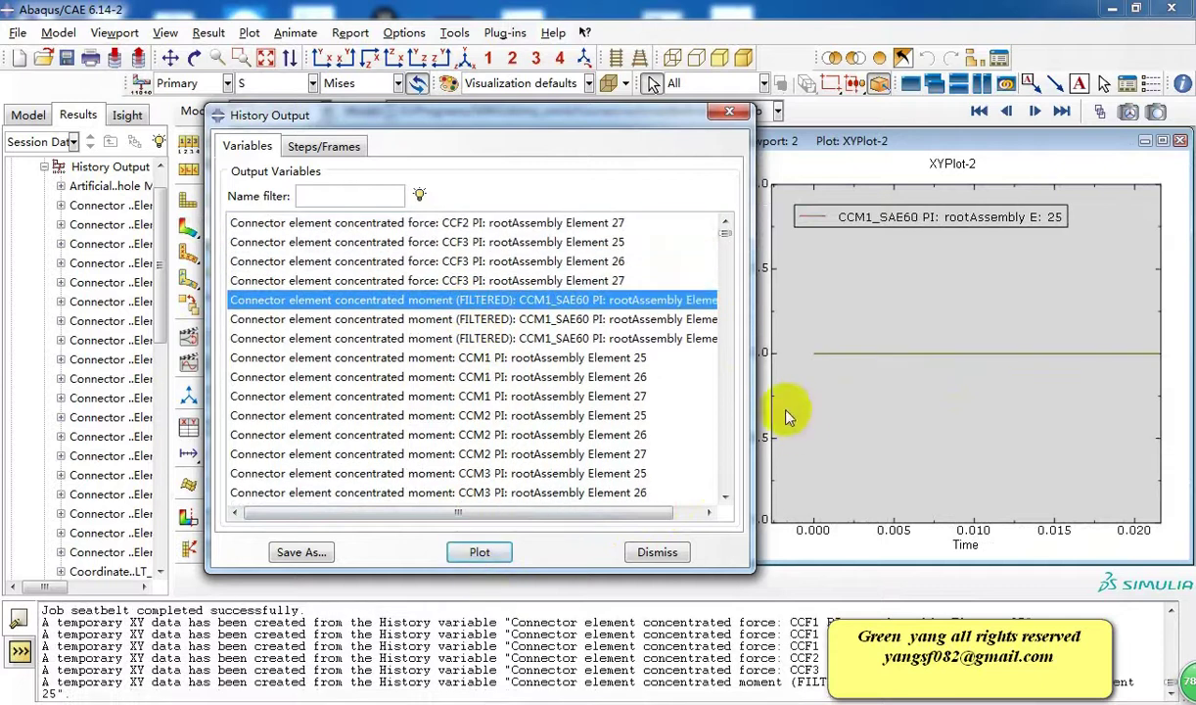
pyautogui.click(464, 321)
pyautogui.click(480, 553)
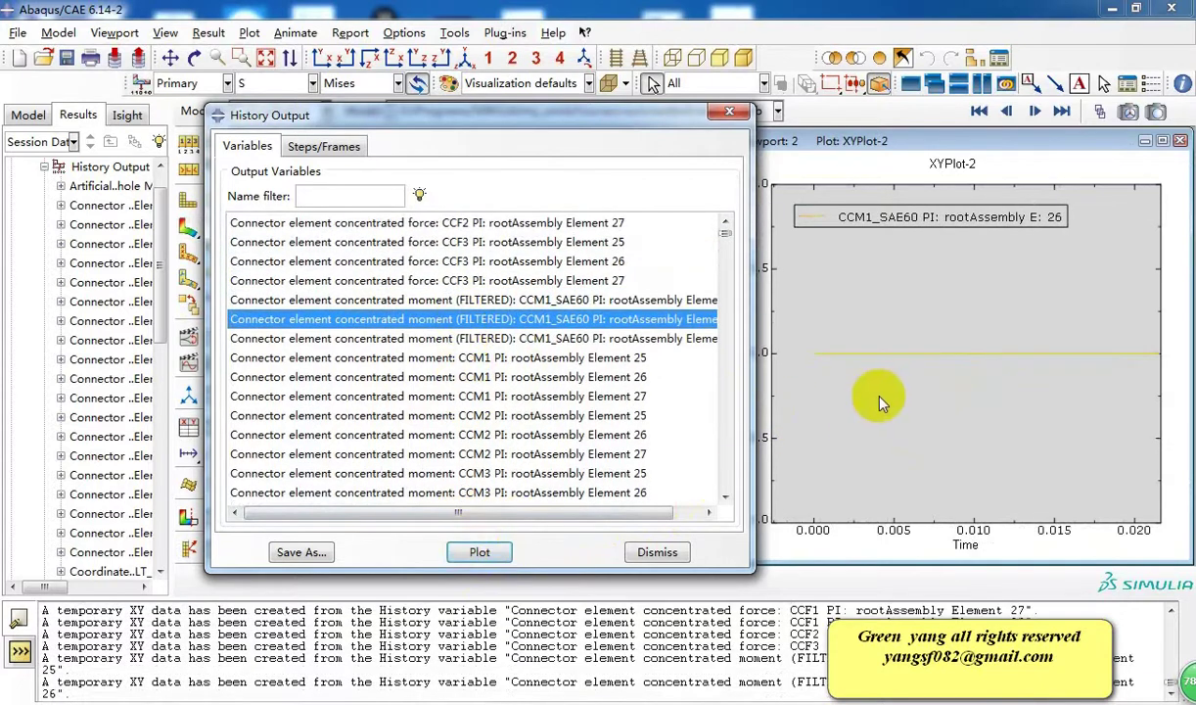
pyautogui.click(468, 358)
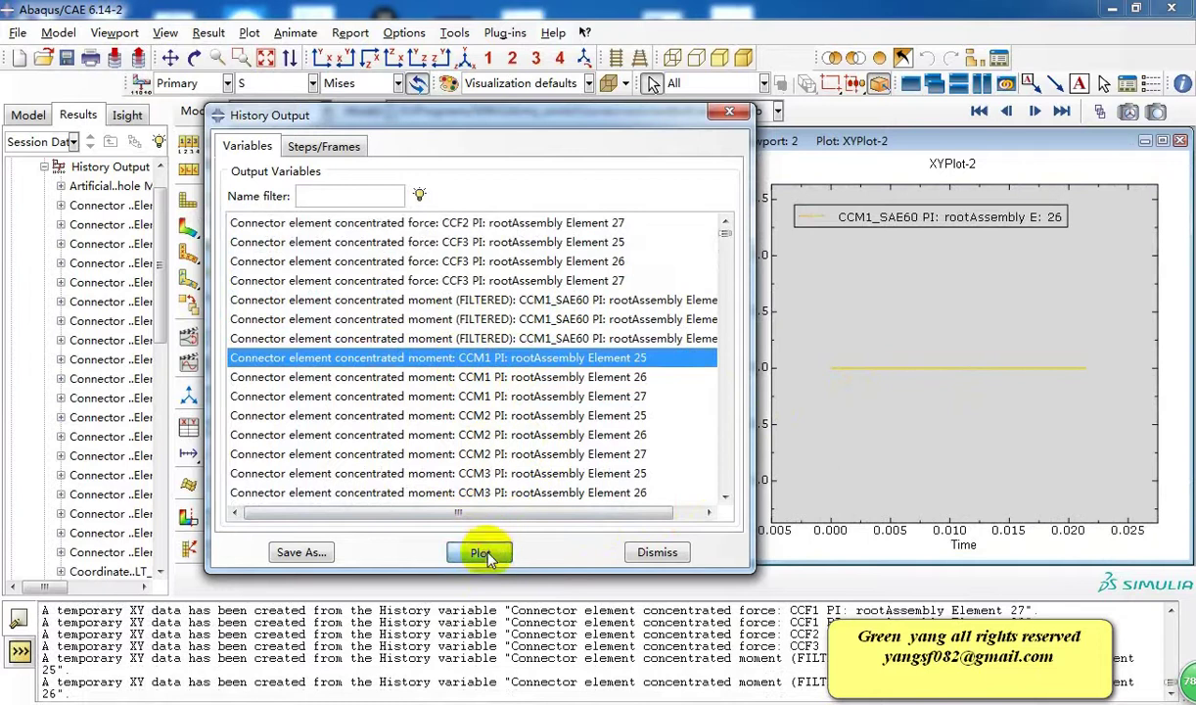
pyautogui.click(482, 554)
pyautogui.click(521, 397)
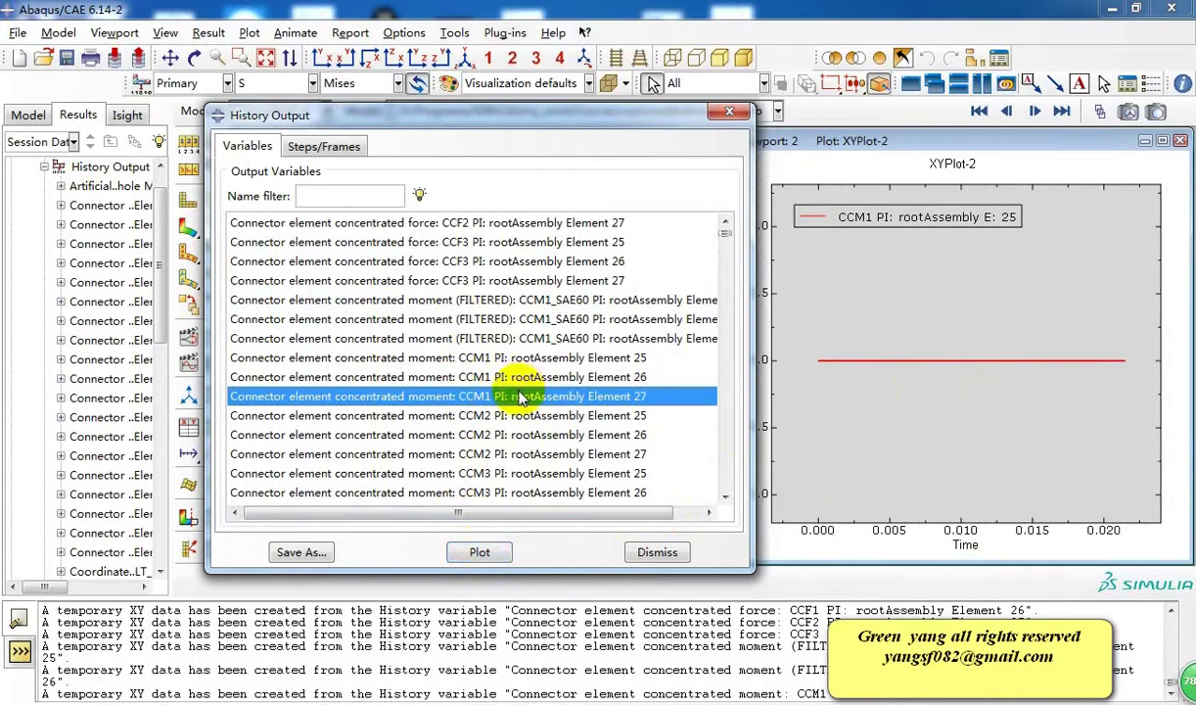
pyautogui.click(478, 555)
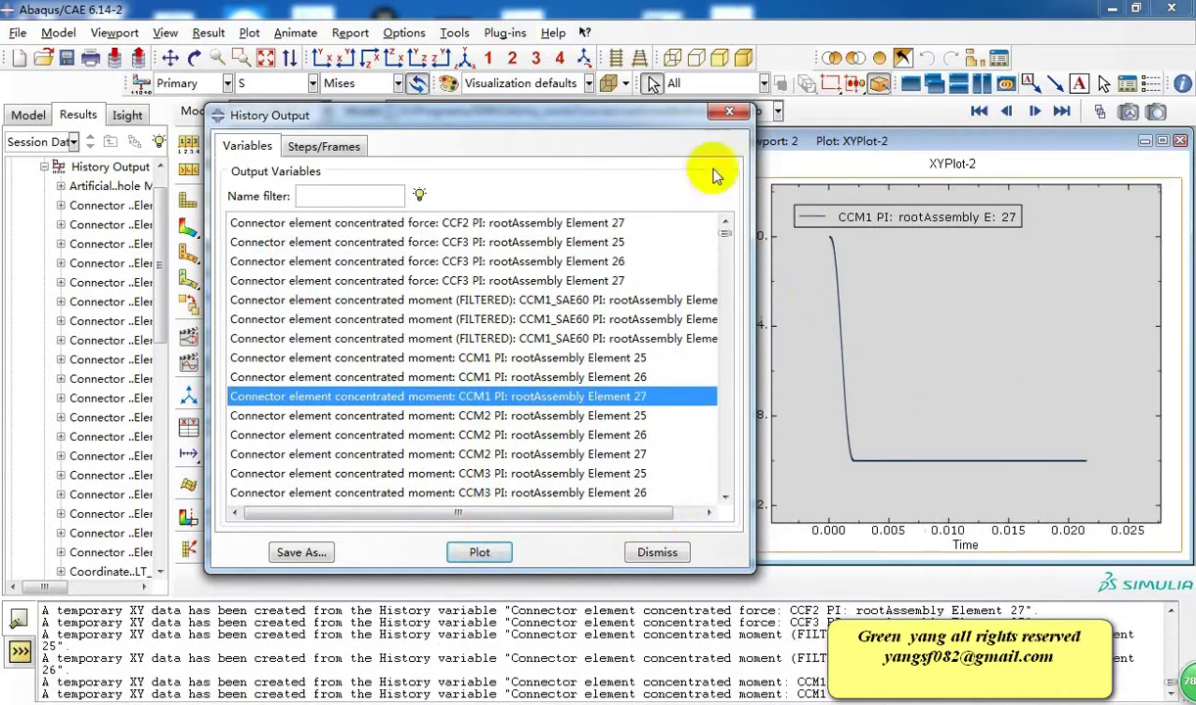
pyautogui.moveTo(547, 120); pyautogui.dragTo(426, 142)
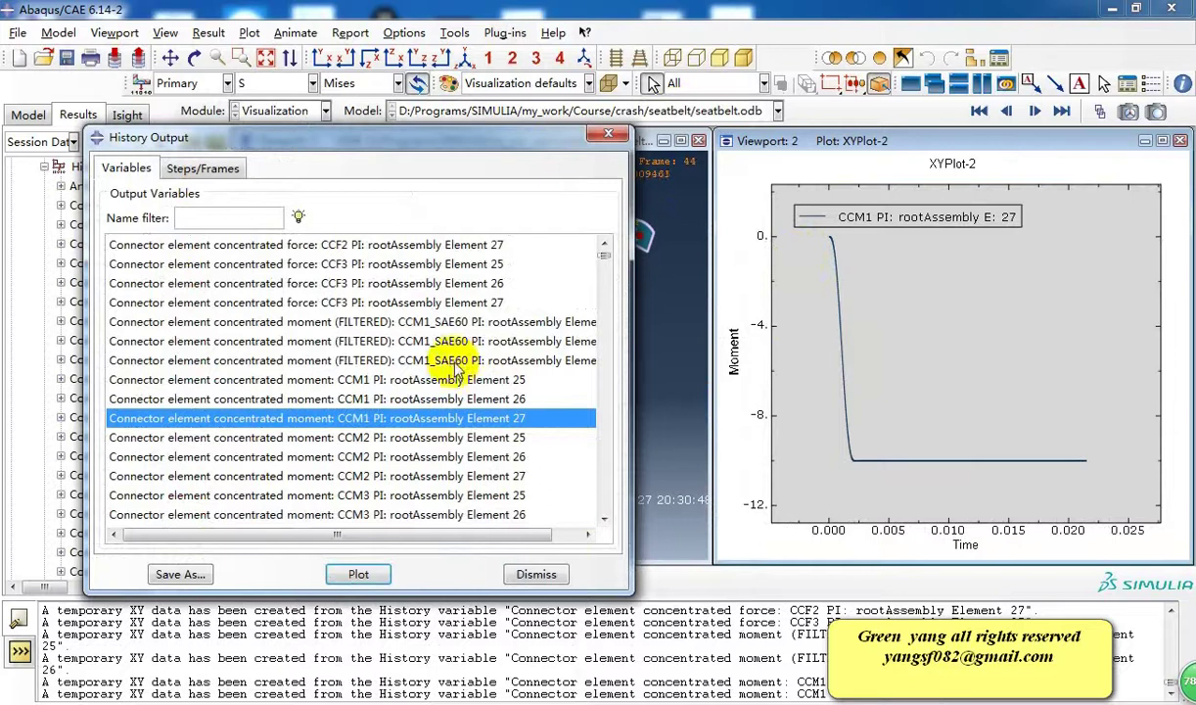
# - Plot connector displacement curves CCU1 for Elements 20 and 21, and CCU2 for Element 26
pyautogui.scroll(-3, 392, 392)
pyautogui.click(352, 381)
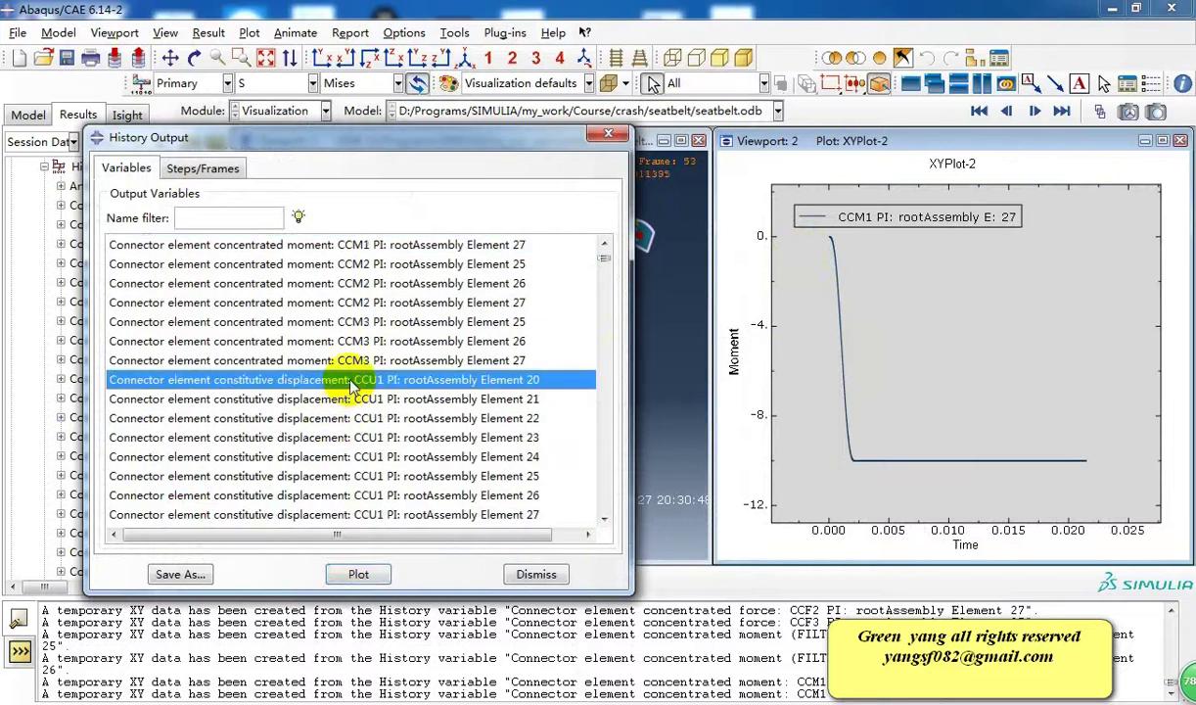
pyautogui.click(352, 576)
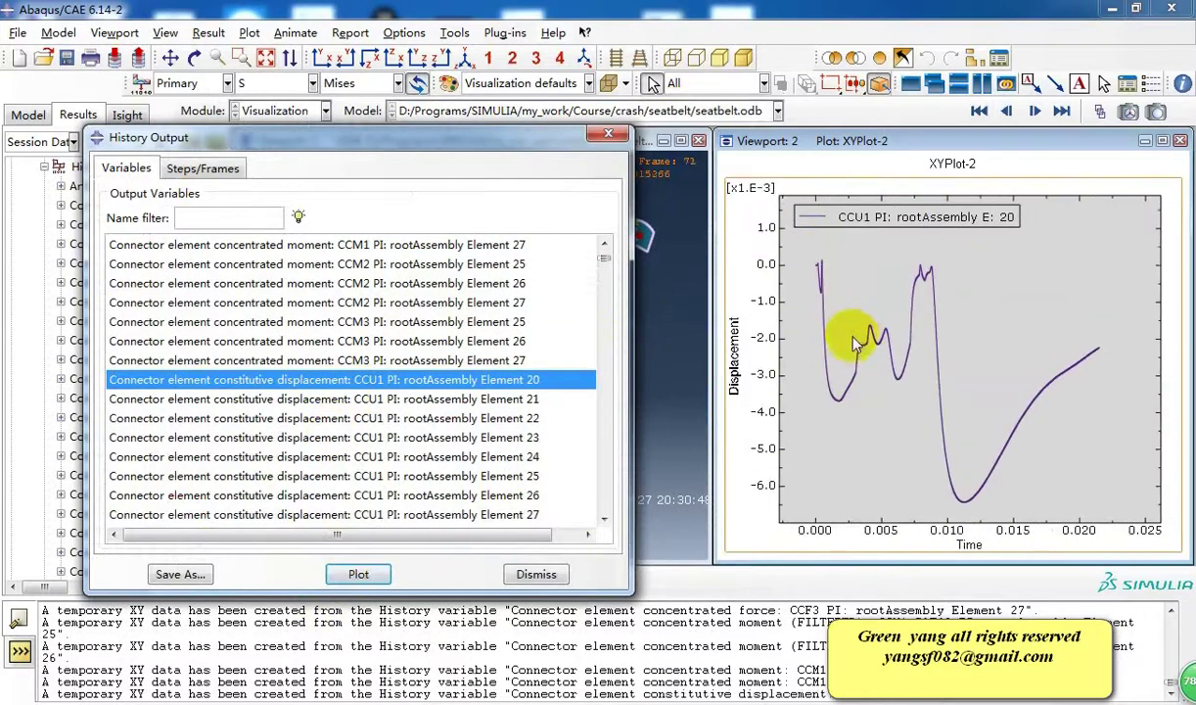
pyautogui.click(370, 398)
pyautogui.click(376, 577)
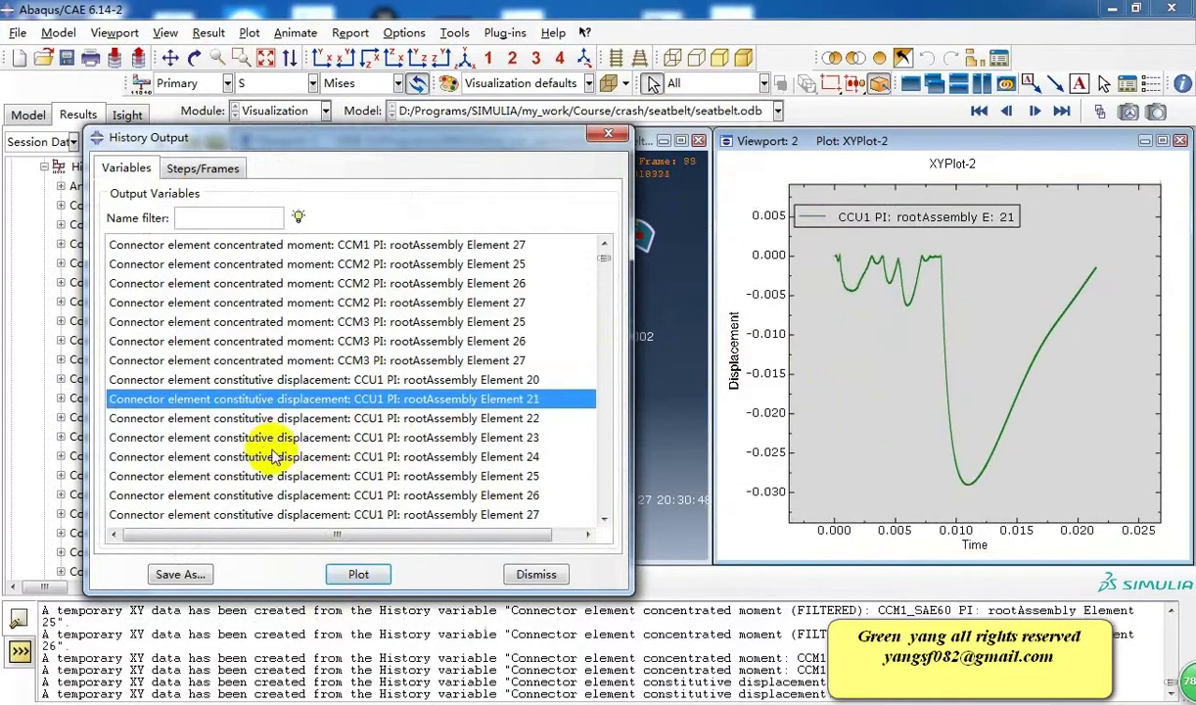
pyautogui.scroll(-3, 294, 427)
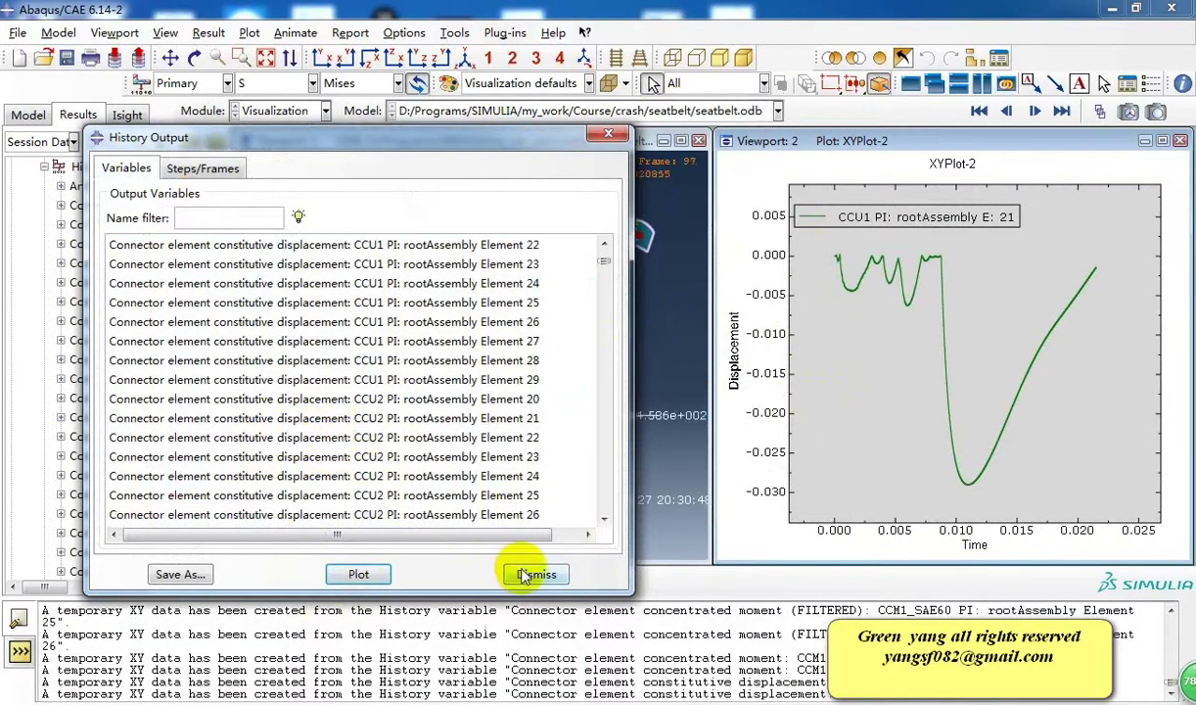
pyautogui.click(397, 516)
pyautogui.click(384, 574)
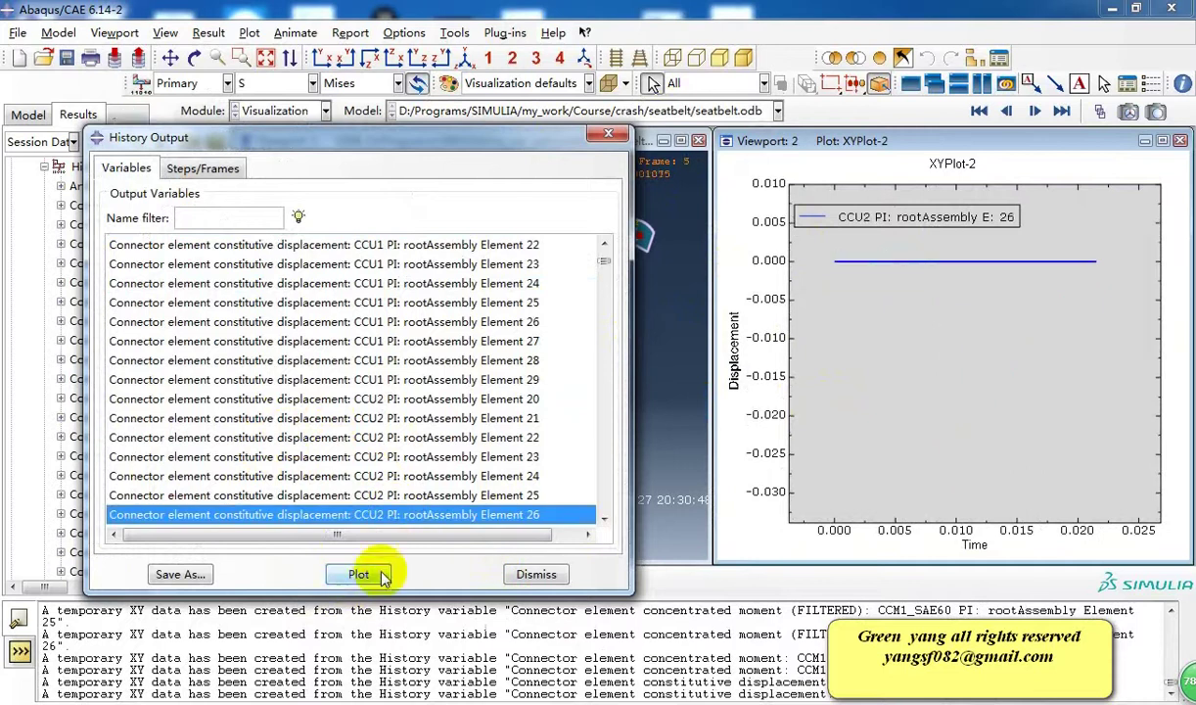
# - Plot CCU3 Element 24 and CEF1 Element 29 curves, then close the history output list
pyautogui.scroll(-3, 423, 450)
pyautogui.click(389, 497)
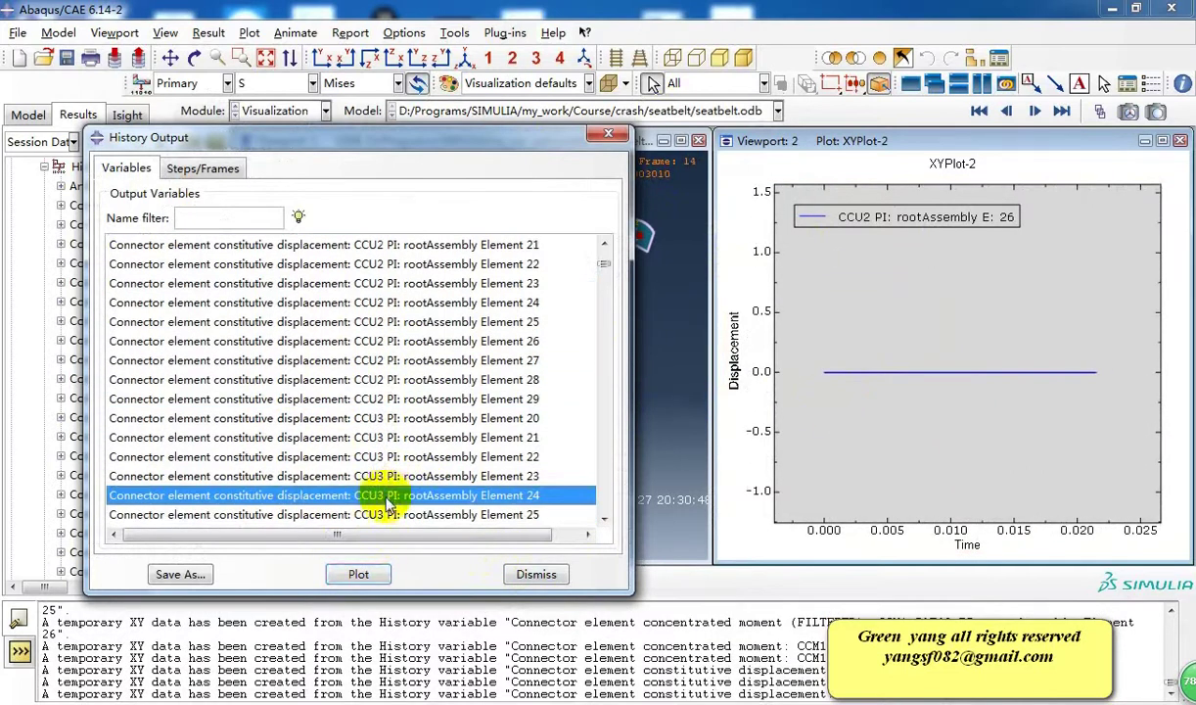
pyautogui.click(358, 576)
pyautogui.scroll(-10, 421, 455)
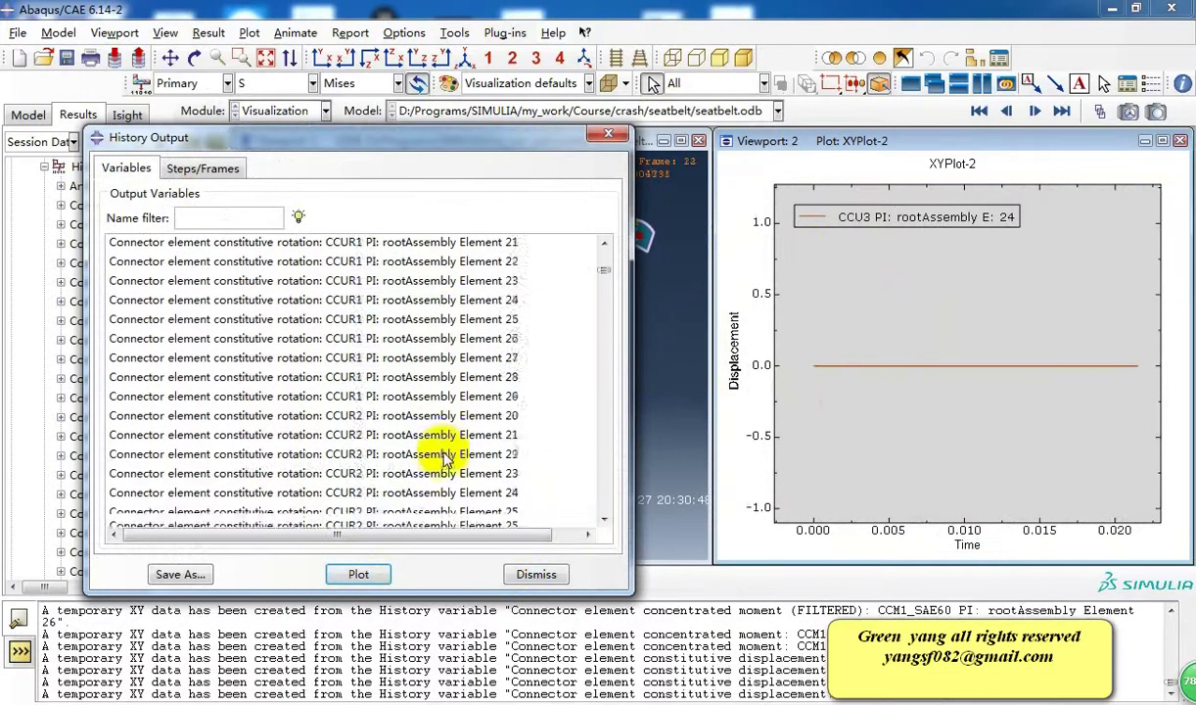
pyautogui.scroll(-6, 403, 470)
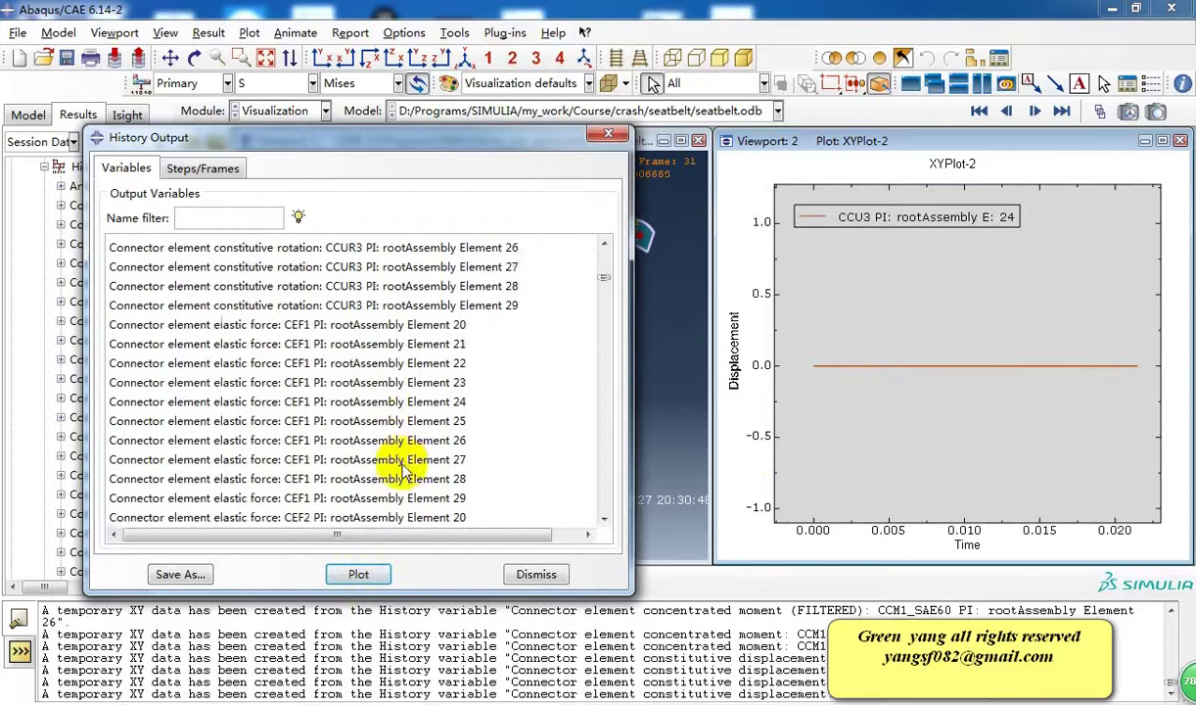
pyautogui.click(360, 575)
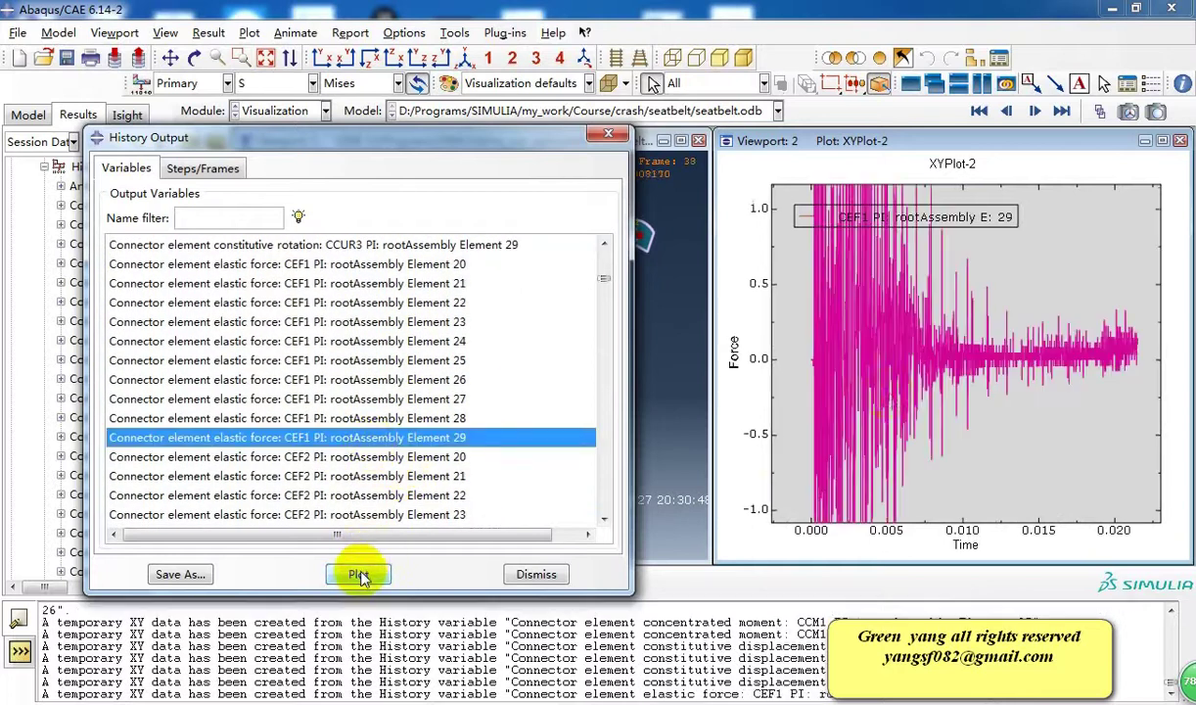
pyautogui.click(538, 575)
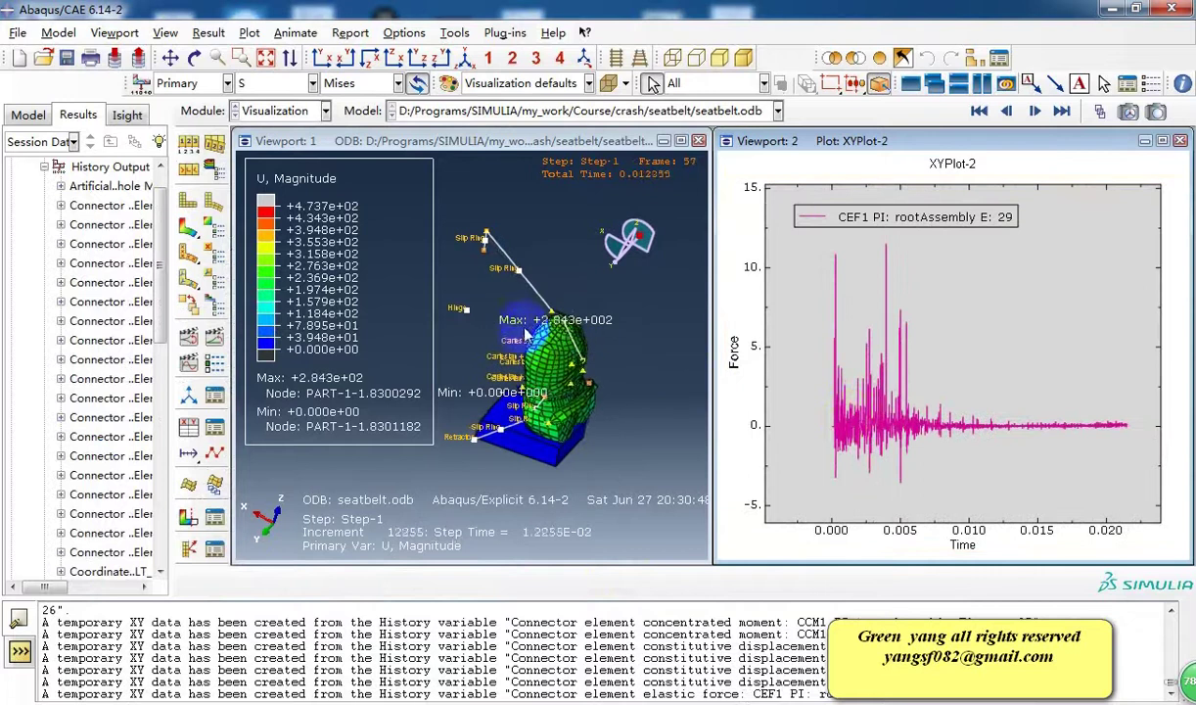
pyautogui.keyDown('ctrl'); pyautogui.keyDown('alt'); pyautogui.moveTo(585, 426); pyautogui.dragTo(563, 309); pyautogui.keyUp('alt'); pyautogui.keyUp('ctrl')
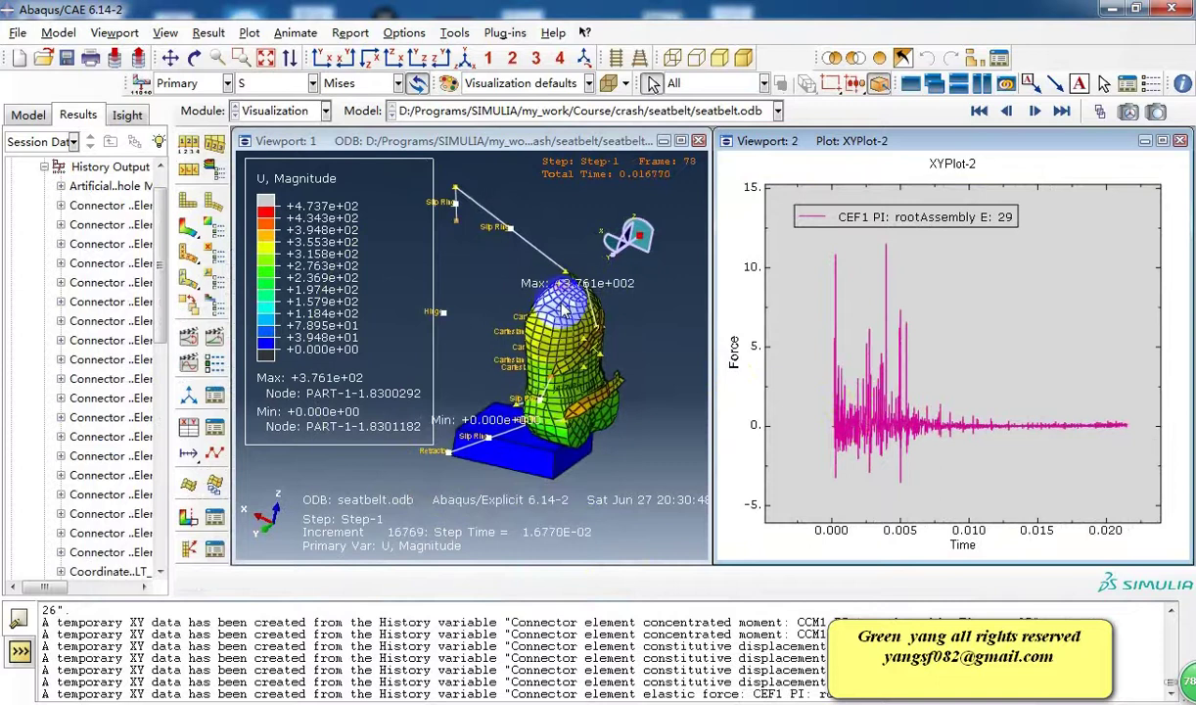
pyautogui.click(189, 429)
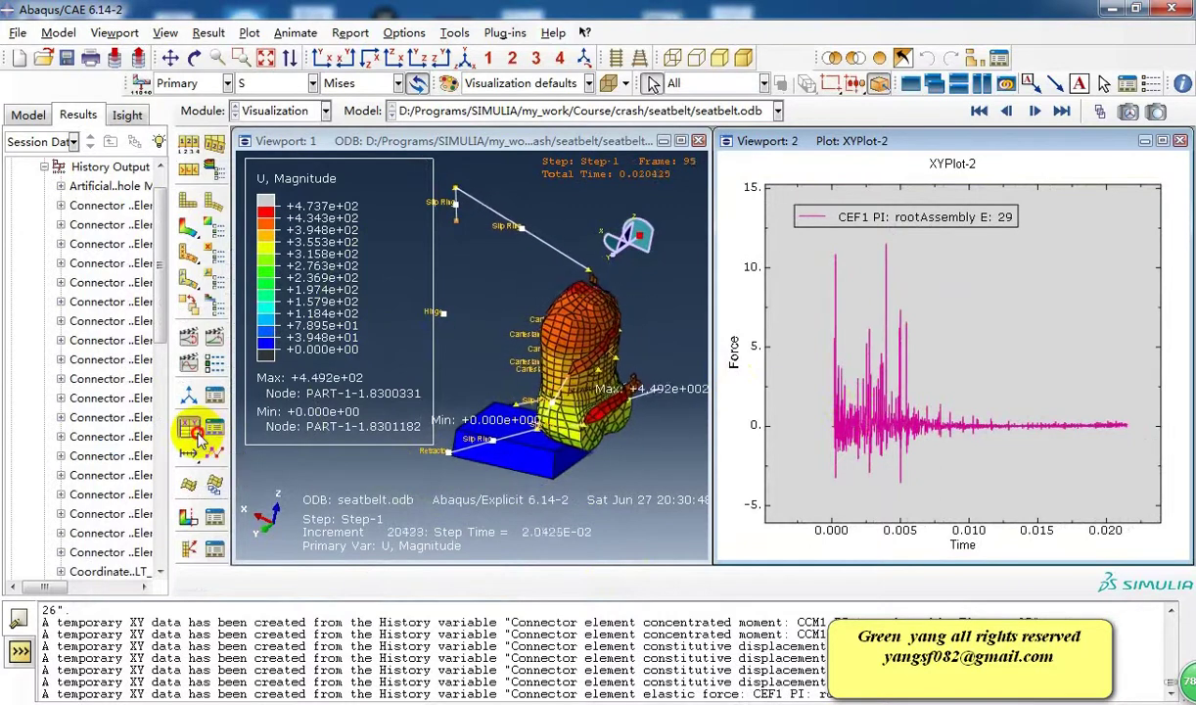
# - Plot the ETOTAL whole-model total energy curve from ODB history output
pyautogui.click(157, 500)
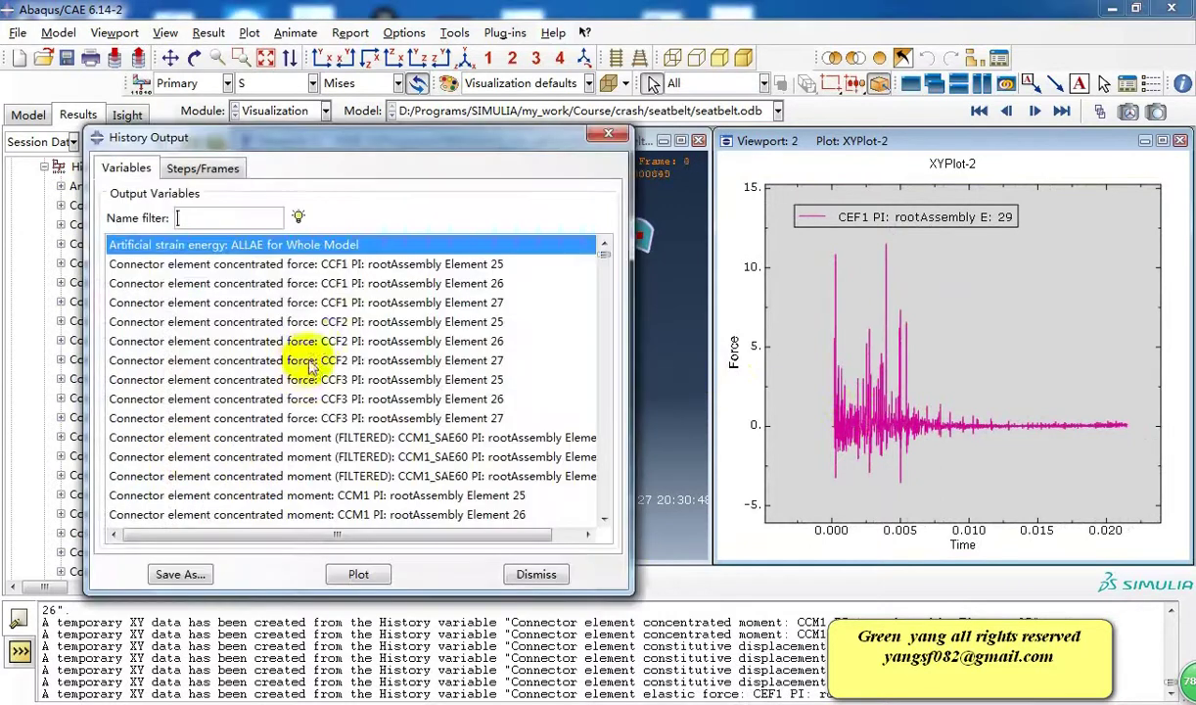
pyautogui.scroll(-3, 274, 308)
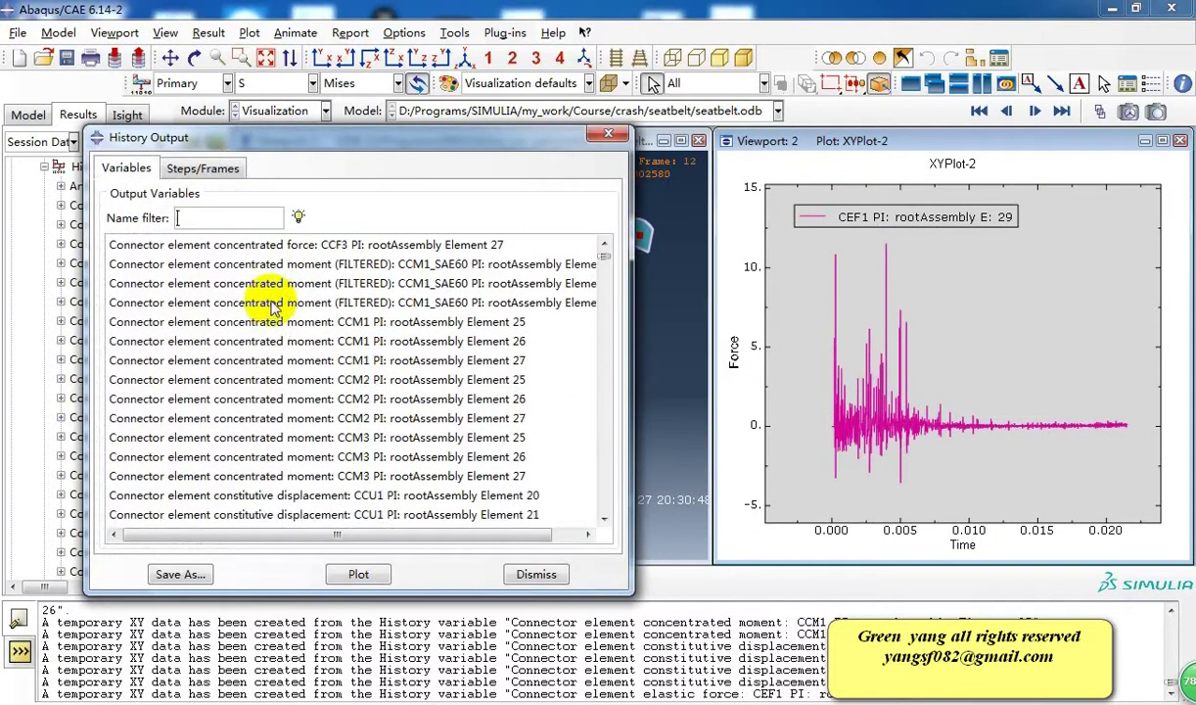
pyautogui.scroll(-4, 274, 309)
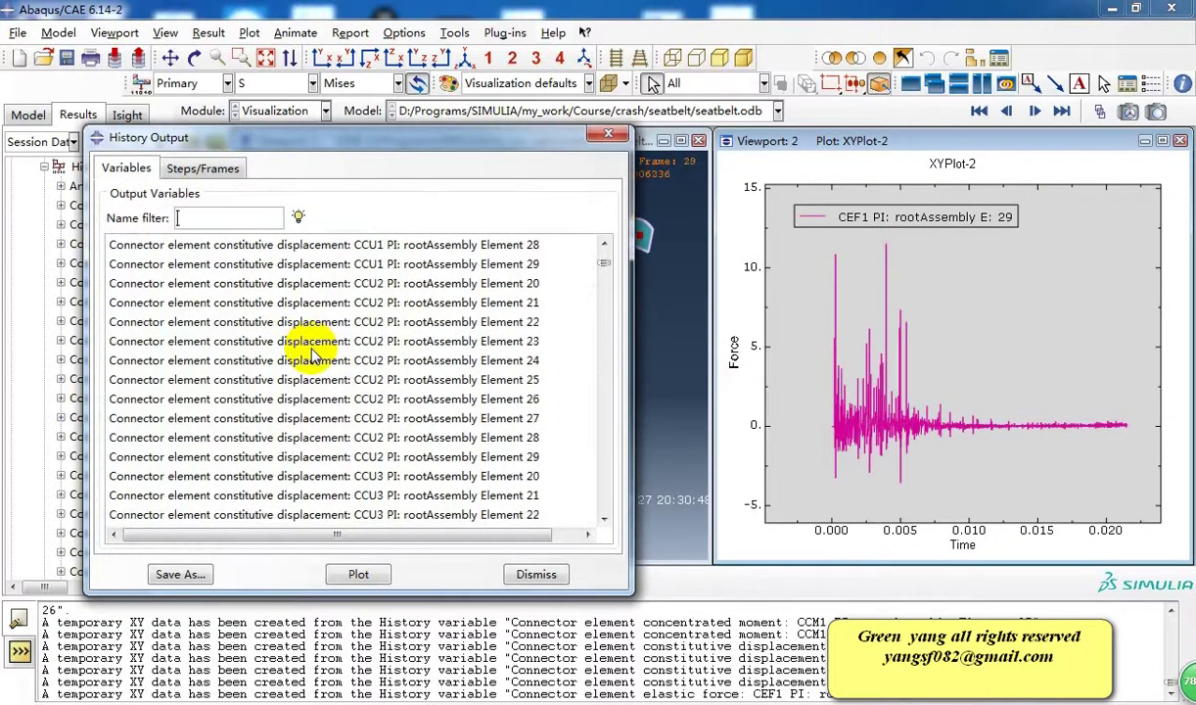
pyautogui.scroll(-8, 312, 358)
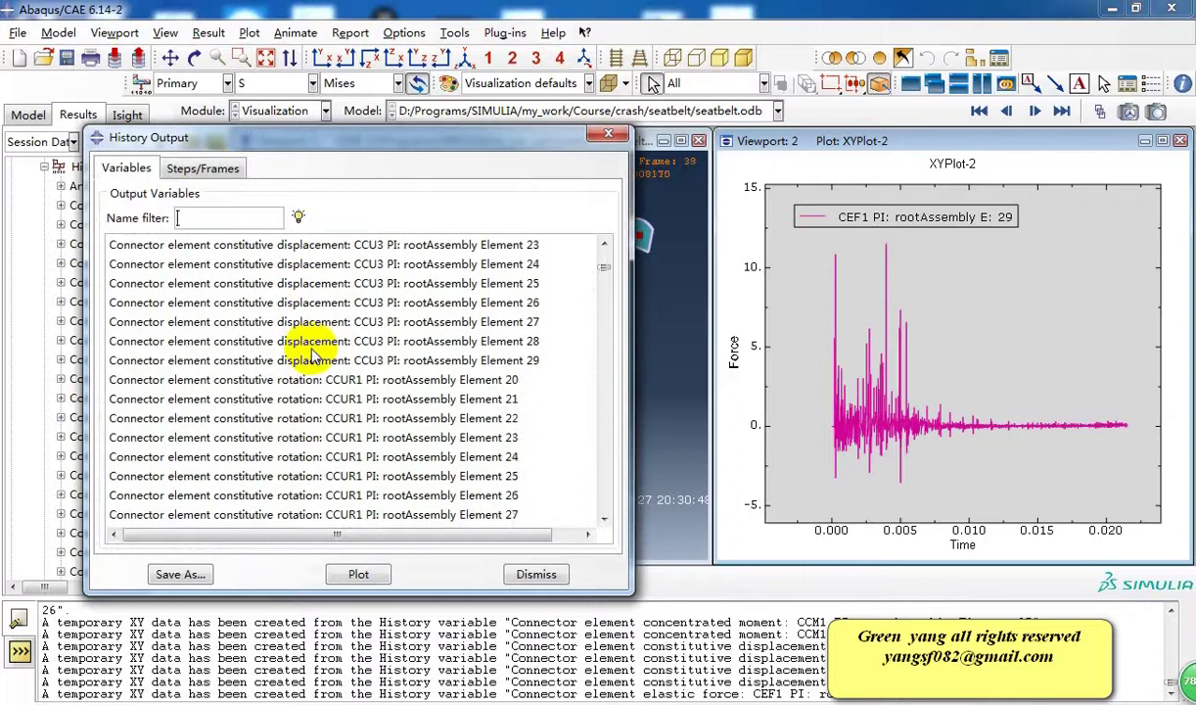
pyautogui.scroll(-6, 312, 358)
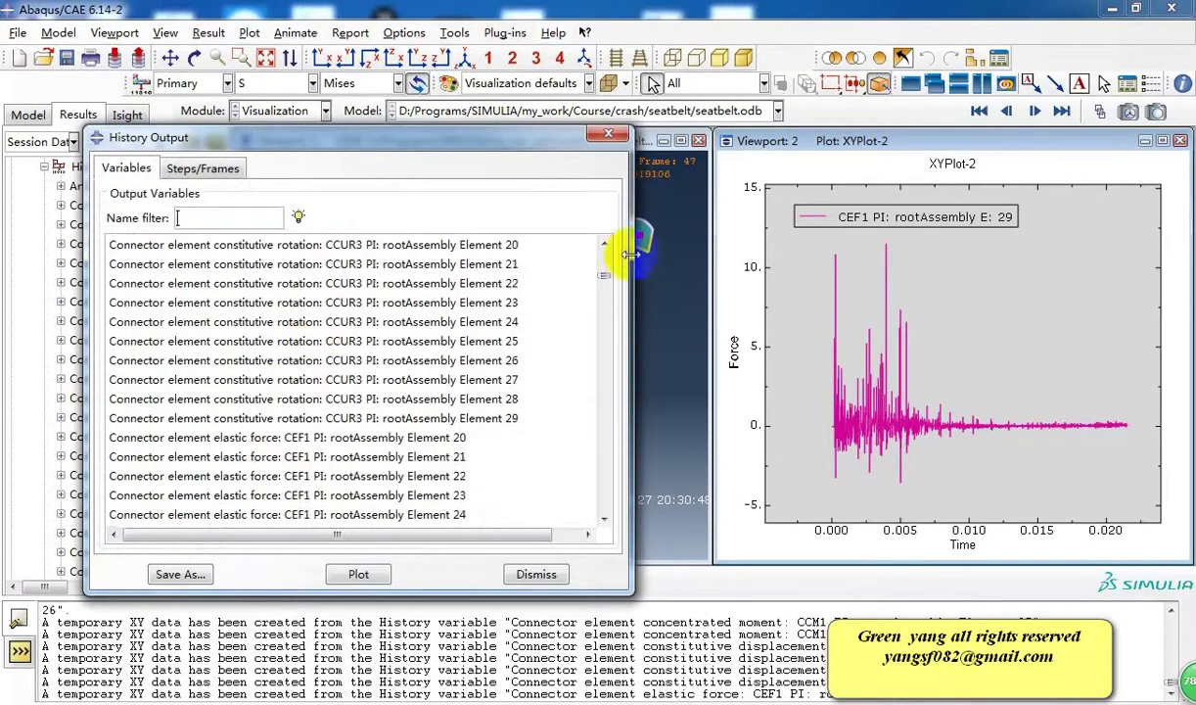
pyautogui.moveTo(606, 279); pyautogui.dragTo(601, 525)
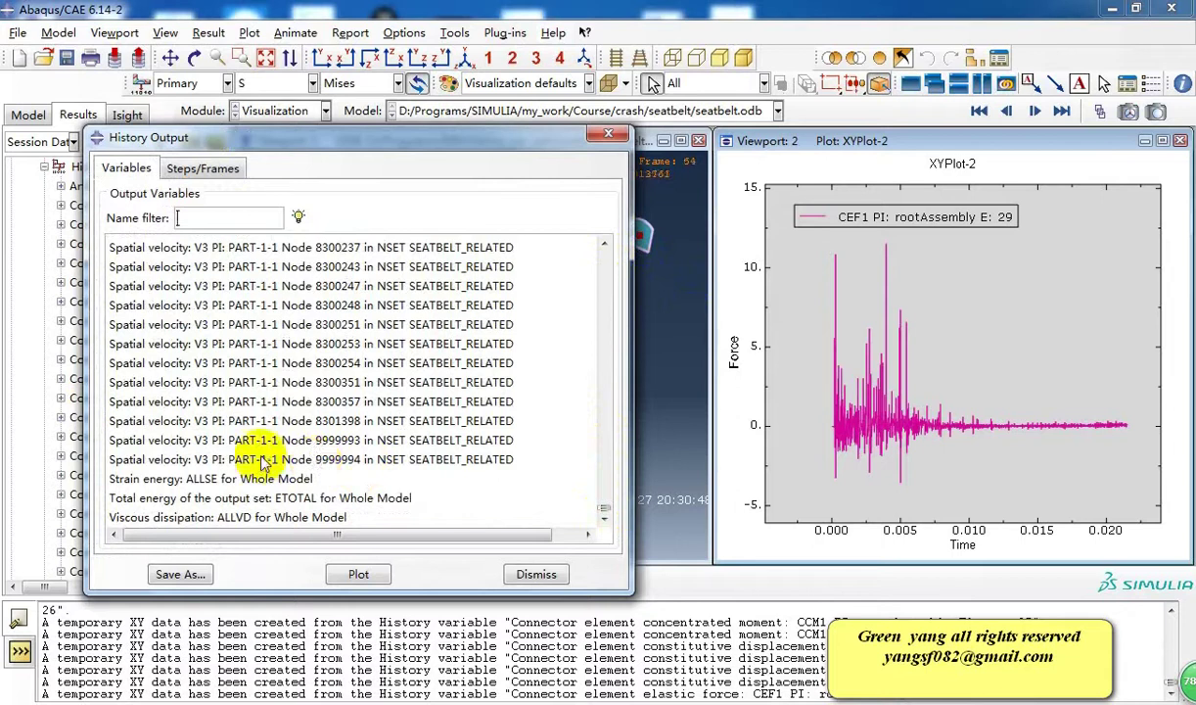
pyautogui.click(277, 499)
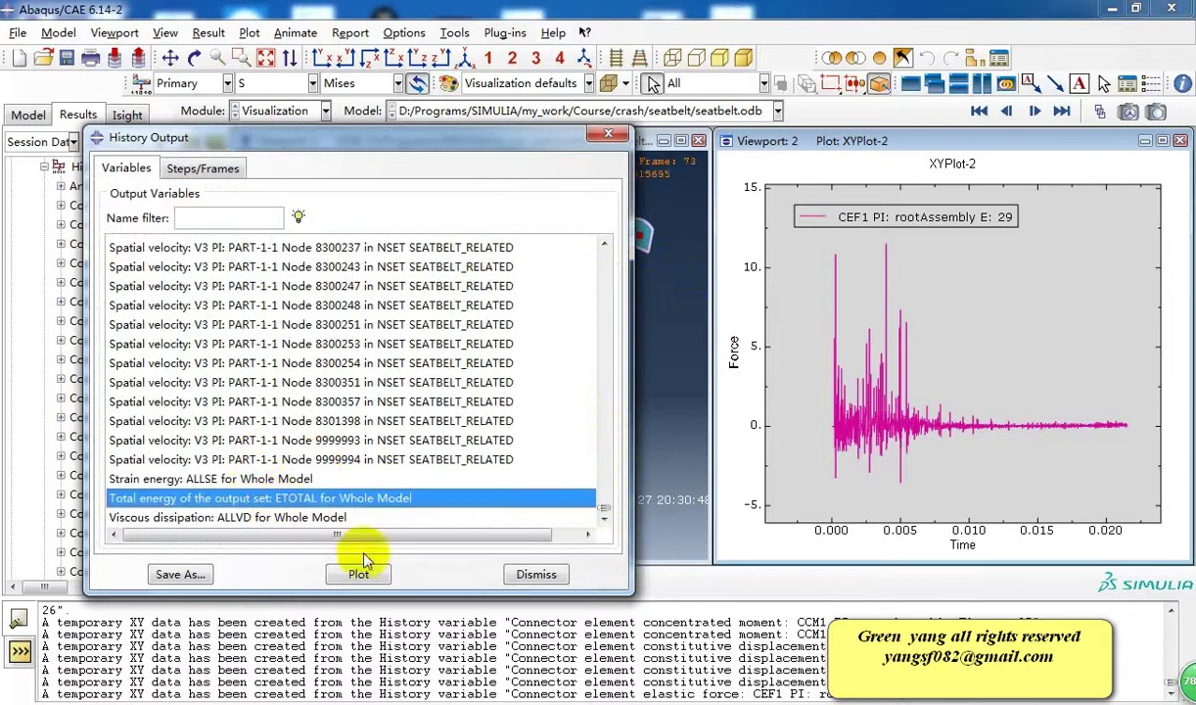
pyautogui.click(362, 575)
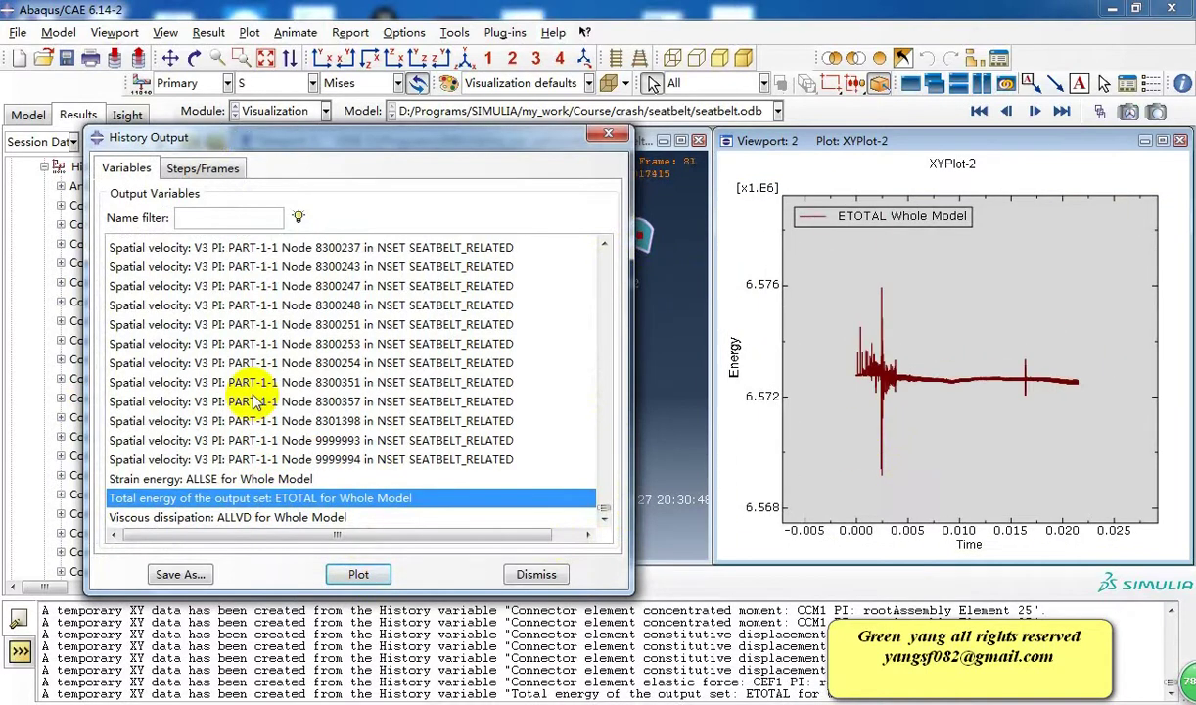
# - Plot V1 velocity curves for nodes 10011 and 8300247, then close the history output list
pyautogui.scroll(1, 248, 384)
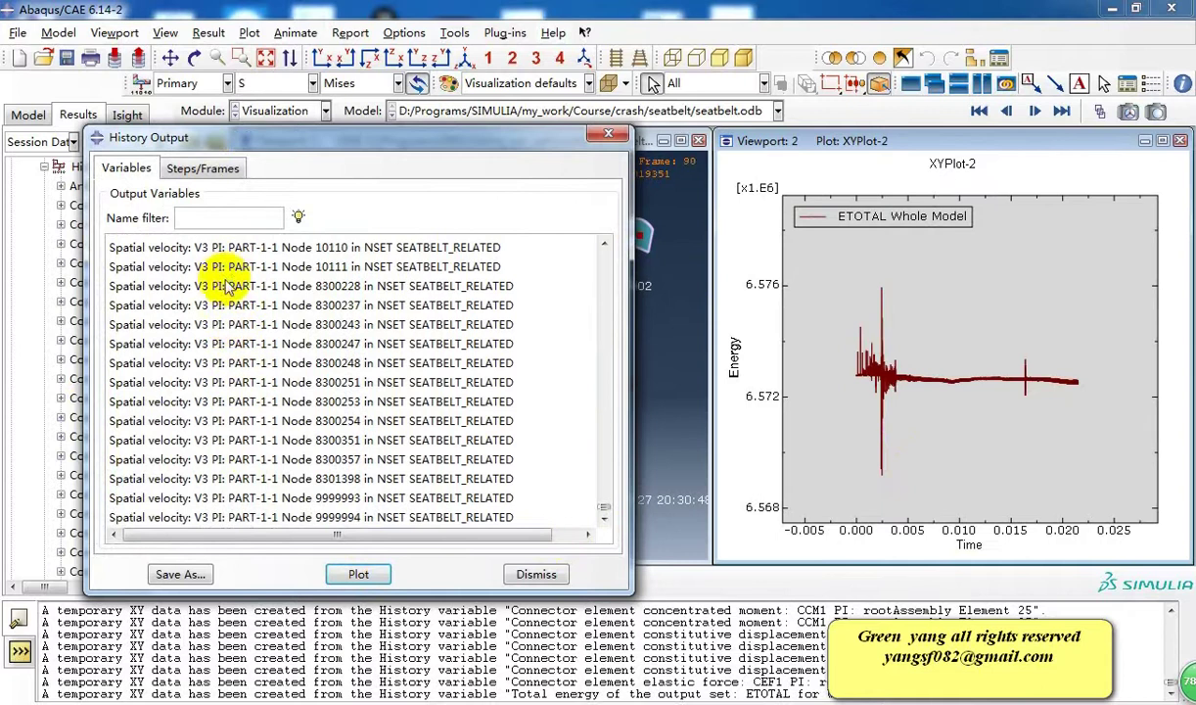
pyautogui.scroll(12, 225, 284)
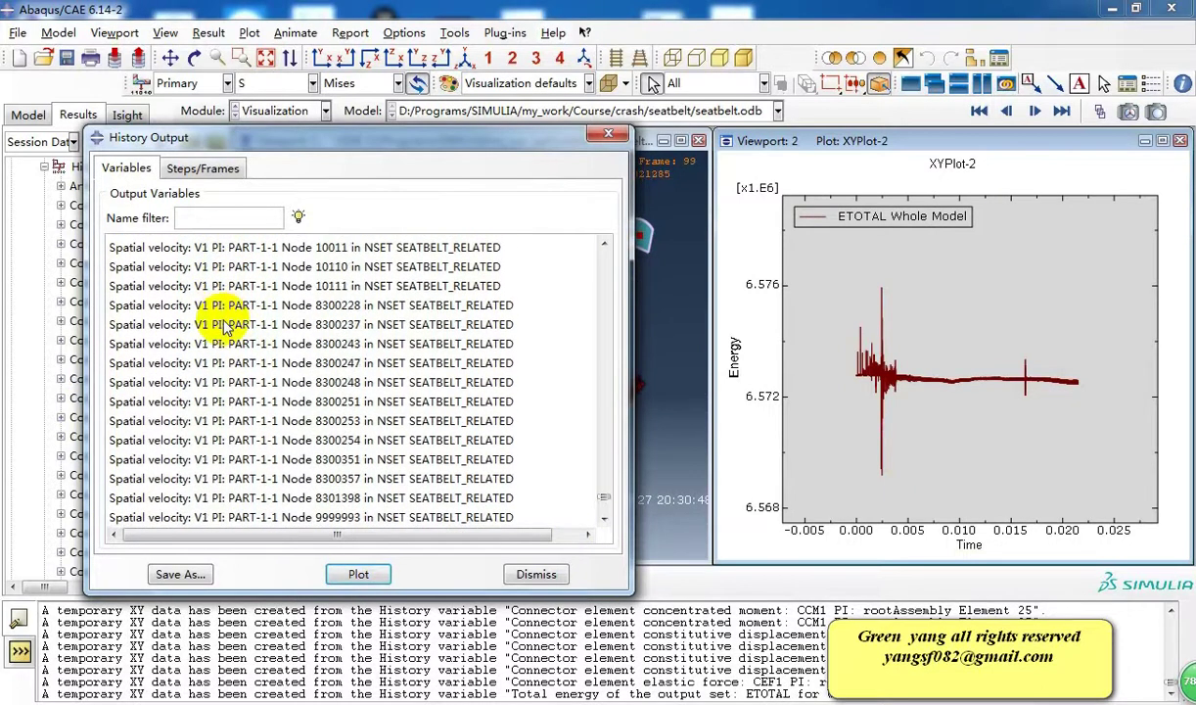
pyautogui.scroll(3, 225, 328)
pyautogui.click(259, 423)
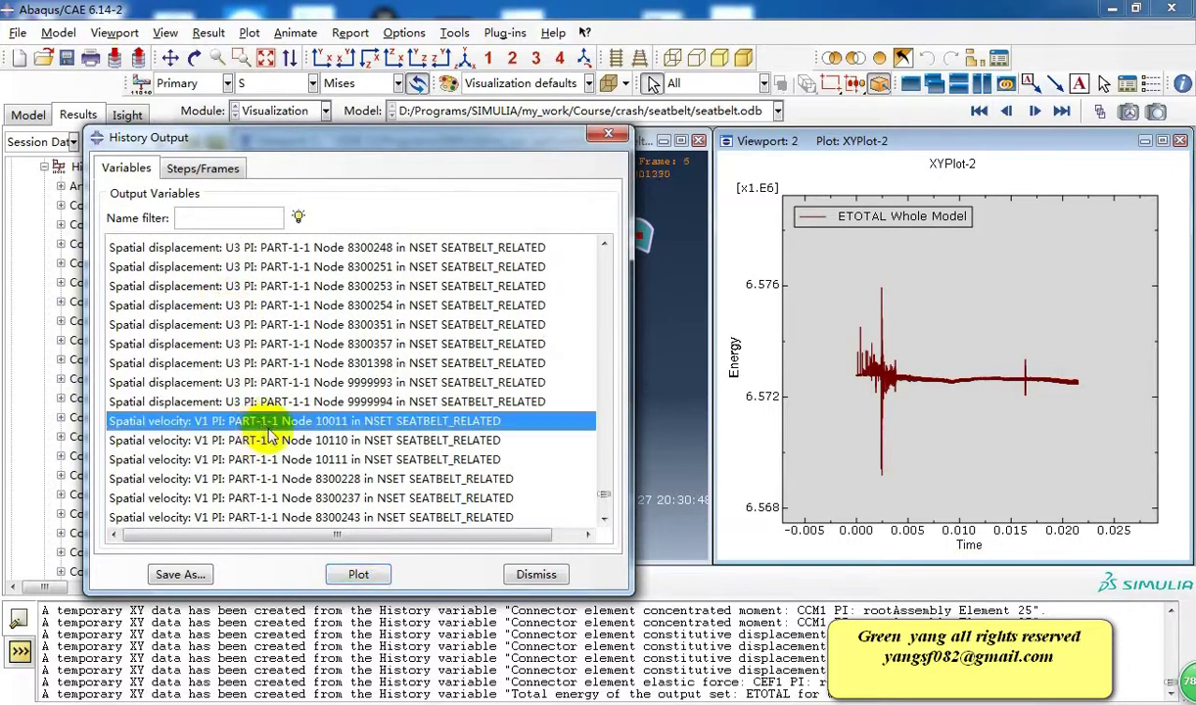
pyautogui.click(357, 576)
pyautogui.click(383, 442)
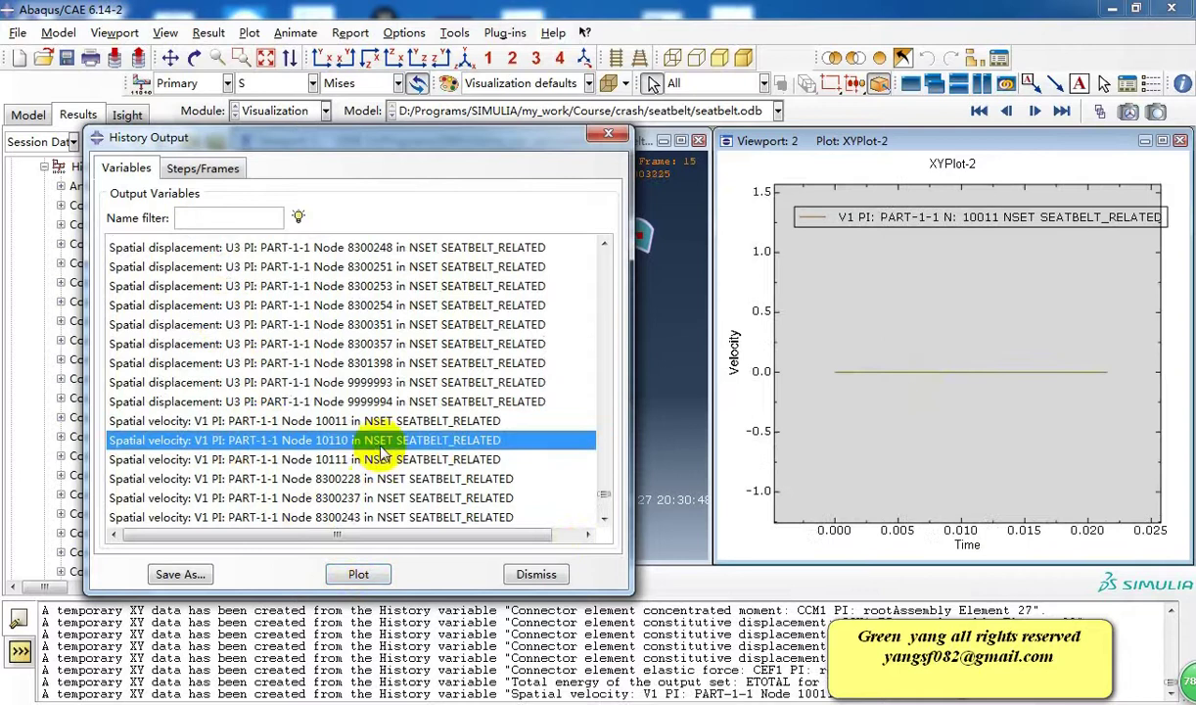
pyautogui.scroll(-2, 375, 428)
pyautogui.click(311, 421)
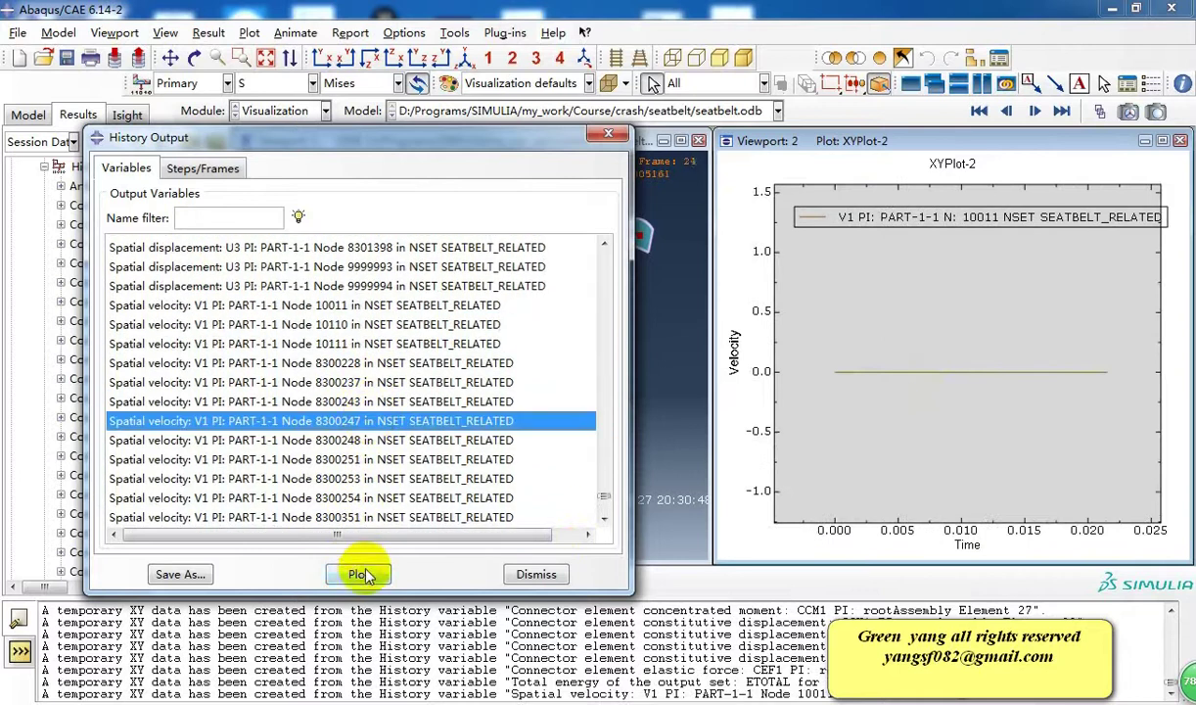
pyautogui.click(358, 574)
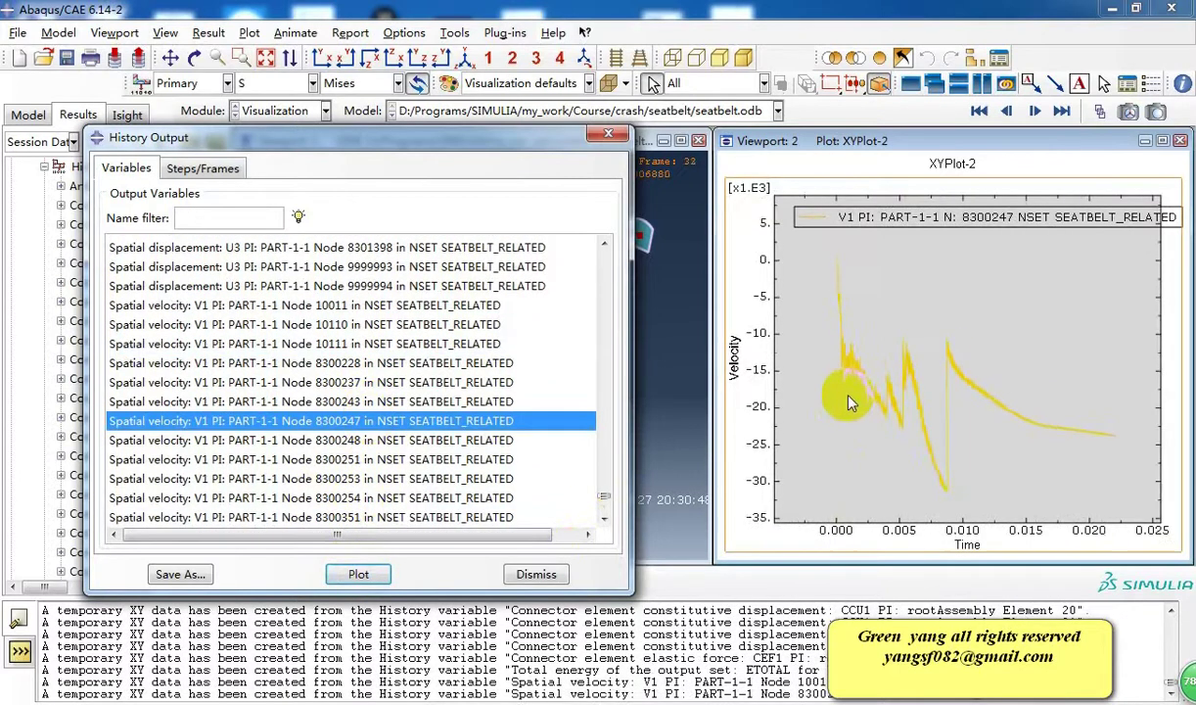
pyautogui.click(535, 575)
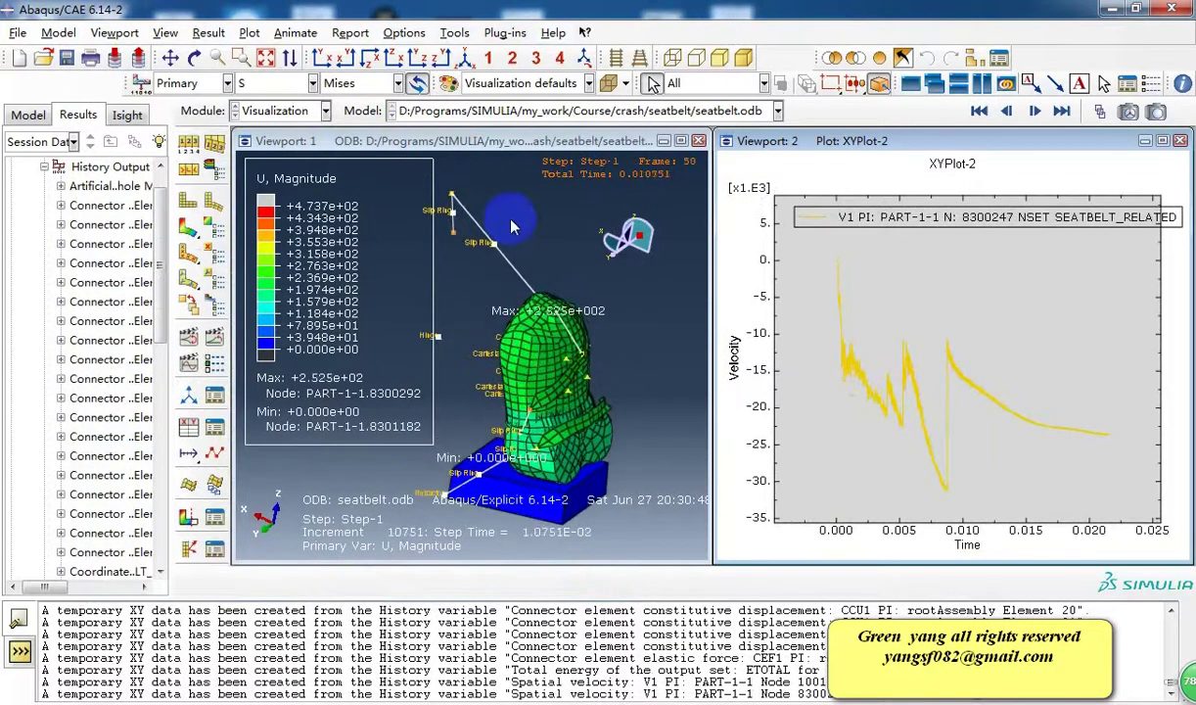
# - Maximize Viewport 1, then rotate and zoom the playing U Magnitude animation to view the dummy and seat from several sides
pyautogui.click(681, 142)
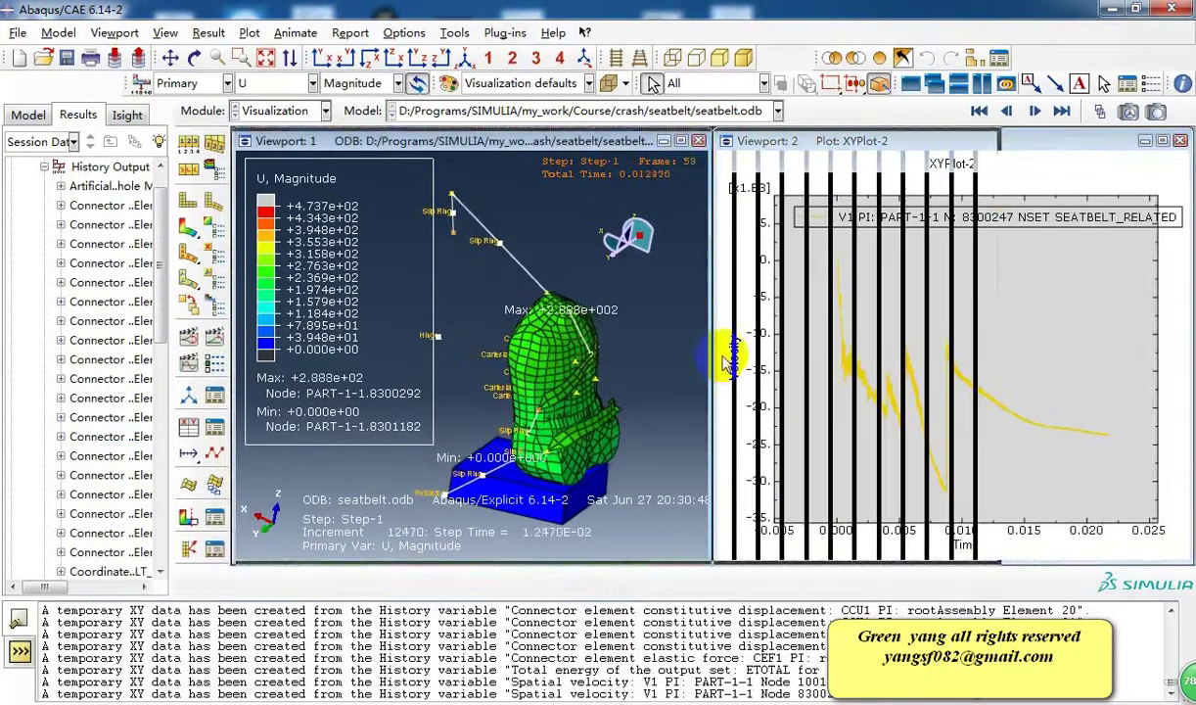
pyautogui.keyDown('ctrl'); pyautogui.keyDown('alt'); pyautogui.moveTo(664, 357); pyautogui.dragTo(749, 253); pyautogui.keyUp('alt'); pyautogui.keyUp('ctrl')
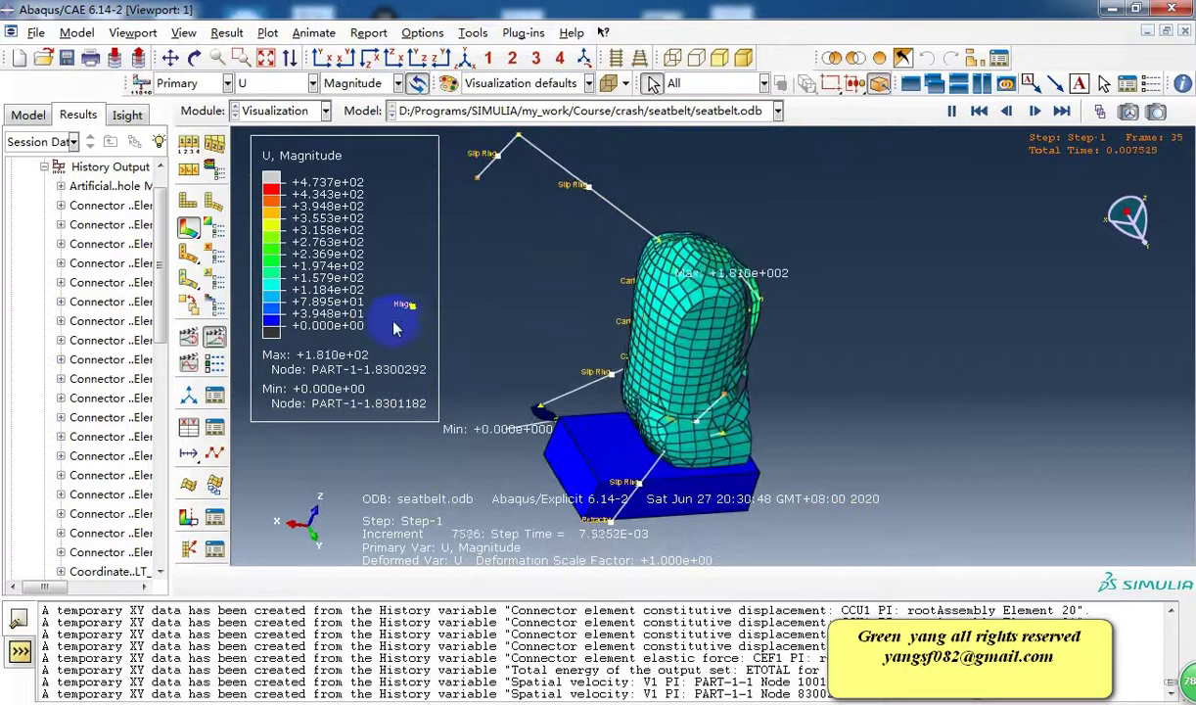
pyautogui.scroll(2, 603, 367)
pyautogui.scroll(3, 632, 353)
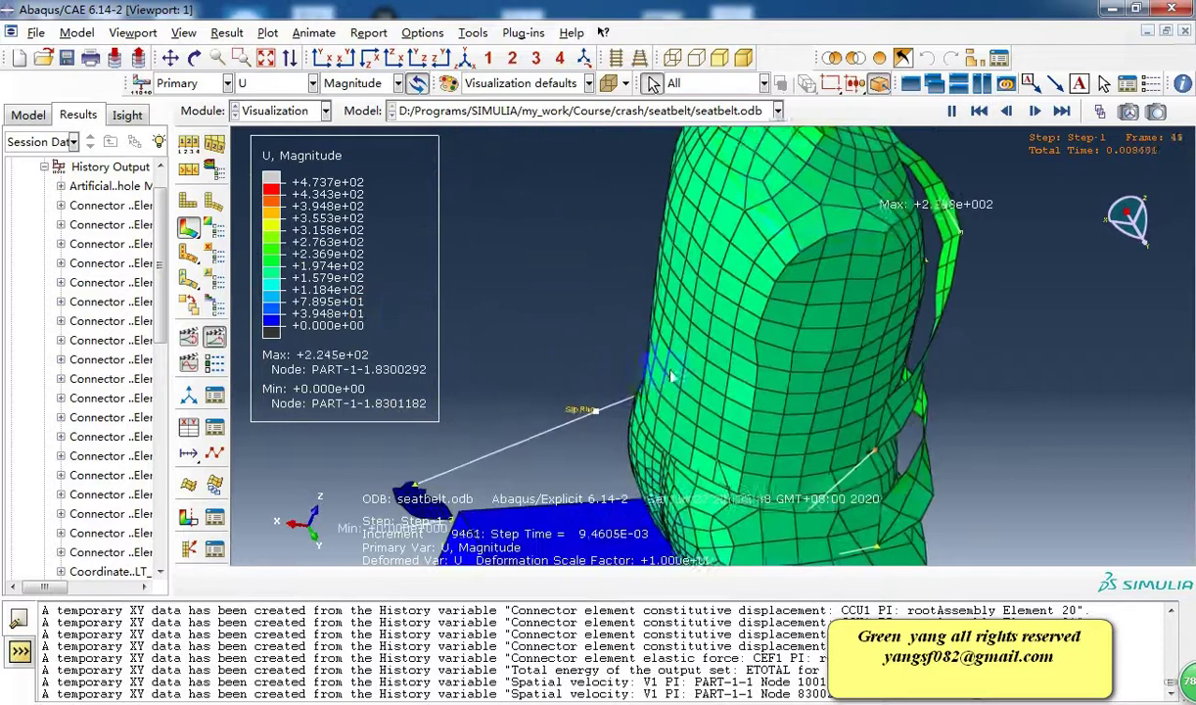
pyautogui.scroll(-2, 632, 353)
pyautogui.moveTo(636, 362)
pyautogui.keyDown('ctrl'); pyautogui.keyDown('alt'); pyautogui.mouseDown()
pyautogui.moveTo(844, 396)
pyautogui.moveTo(706, 379)
pyautogui.moveTo(631, 416)
pyautogui.moveTo(710, 368)
pyautogui.moveTo(690, 324)
pyautogui.moveTo(720, 276)
pyautogui.moveTo(742, 319)
pyautogui.moveTo(514, 380)
pyautogui.moveTo(745, 257)
pyautogui.moveTo(460, 407)
pyautogui.moveTo(700, 379)
pyautogui.moveTo(644, 340)
pyautogui.mouseUp(); pyautogui.keyUp('alt'); pyautogui.keyUp('ctrl')
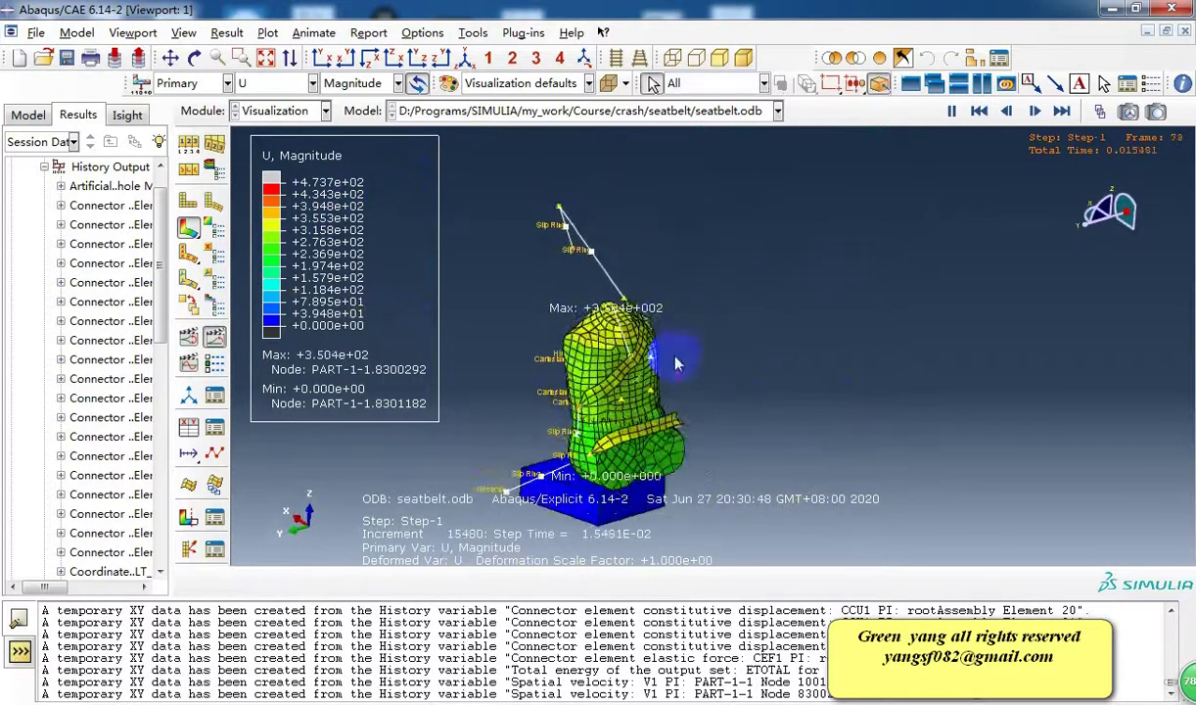